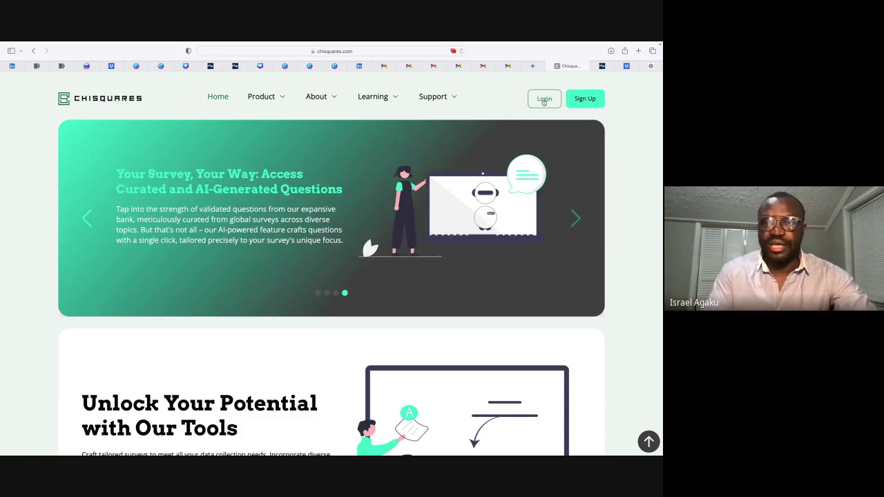
Step: Sign in to Chisquares with a Google account to reach the dashboard
{"action": "left_click", "coordinate": [544, 99]}
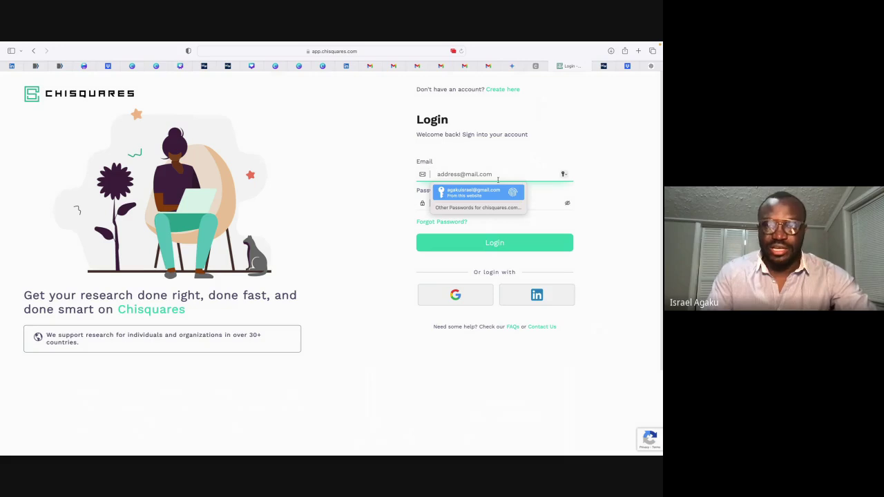
{"action": "left_click", "coordinate": [435, 297]}
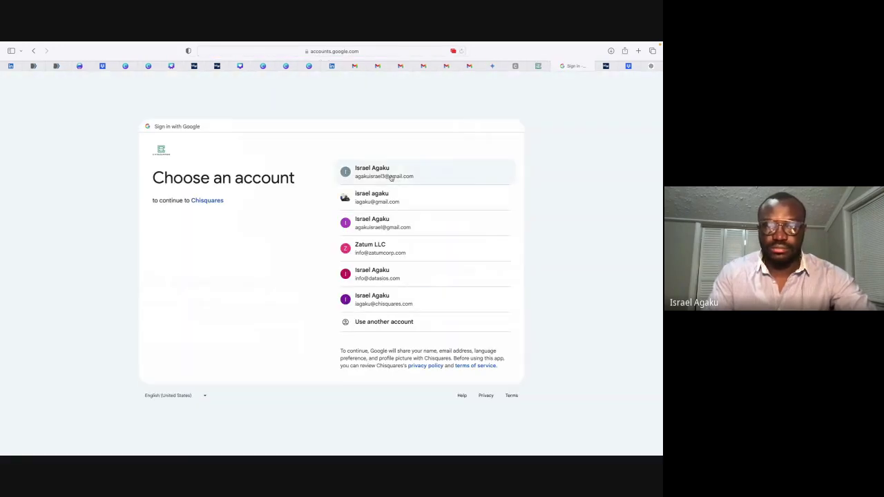
{"action": "left_click", "coordinate": [391, 176]}
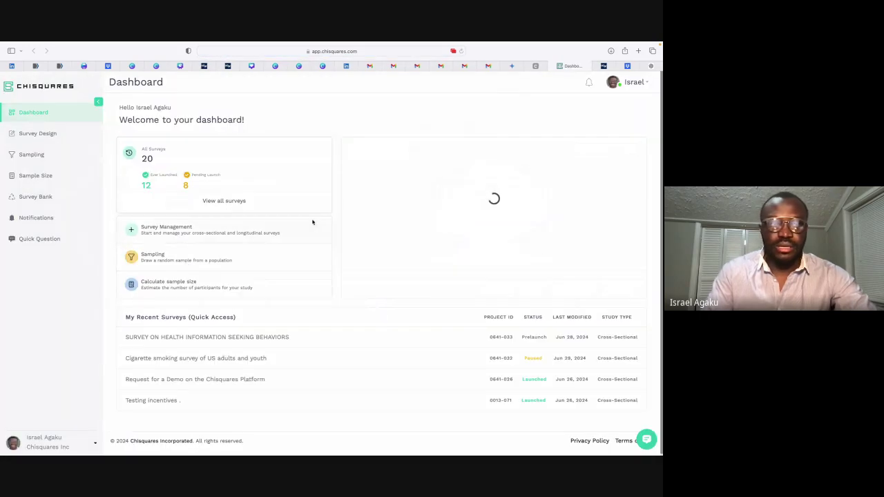
Step: Go to Survey Design and open the Start a Survey overview via Start New Survey
{"action": "left_click", "coordinate": [33, 134]}
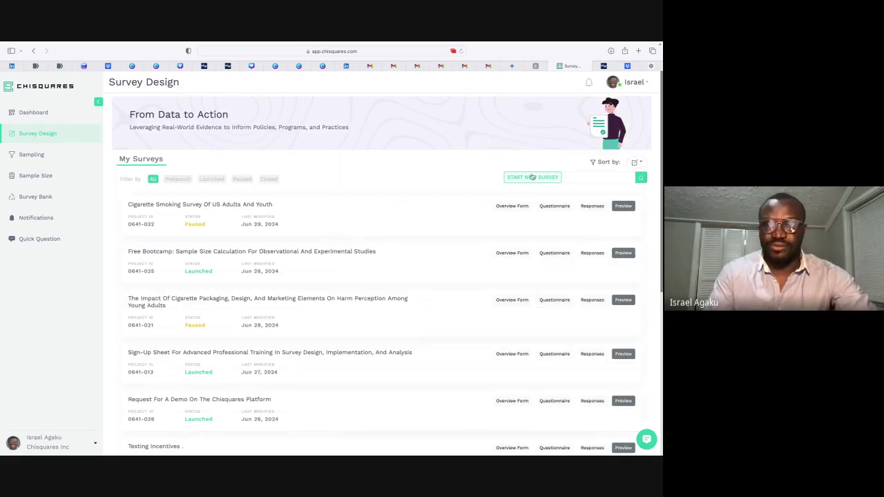
{"action": "left_click", "coordinate": [532, 178]}
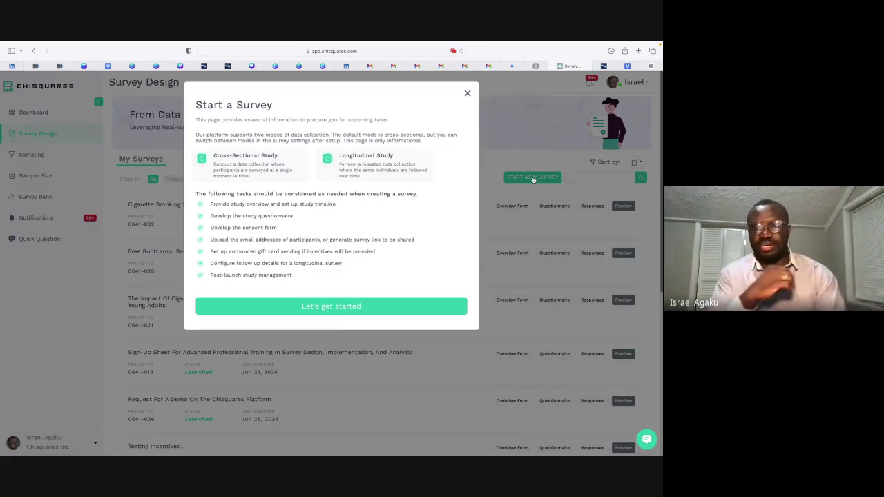
{"action": "left_click", "coordinate": [466, 93]}
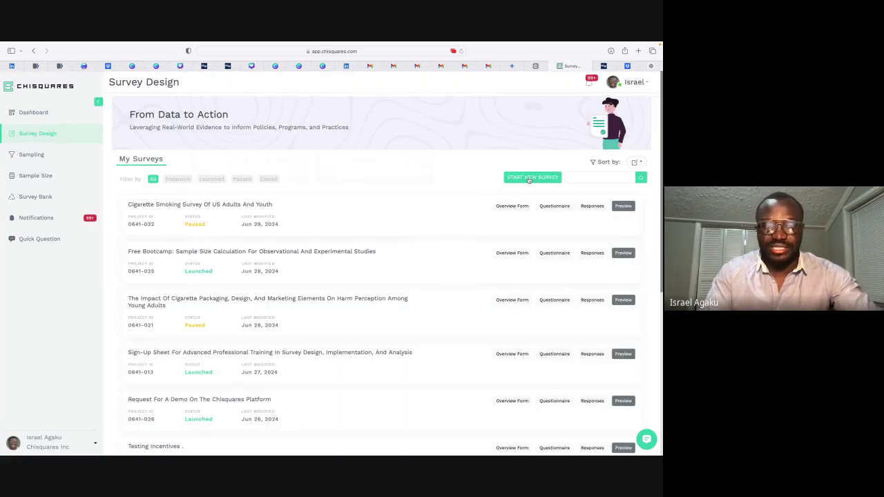
{"action": "left_click", "coordinate": [530, 178]}
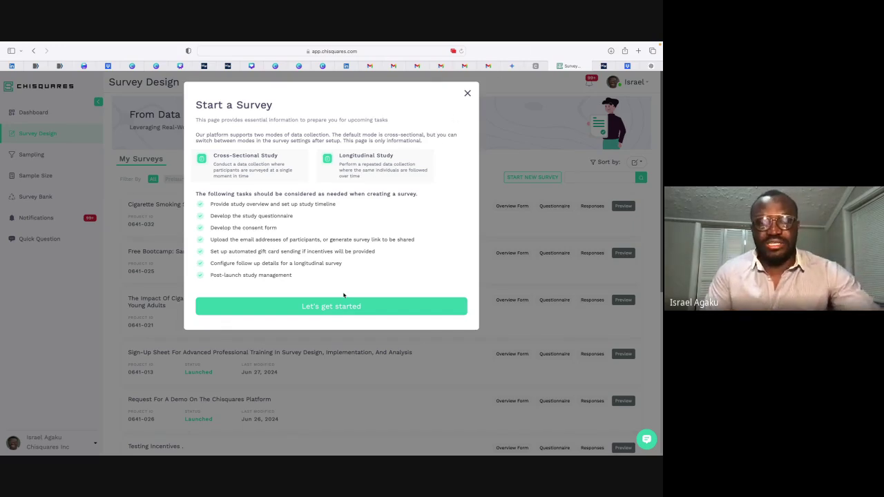
Step: Proceed past 'Let's get started' to the Project Overview form and focus the title field
{"action": "left_click", "coordinate": [324, 312]}
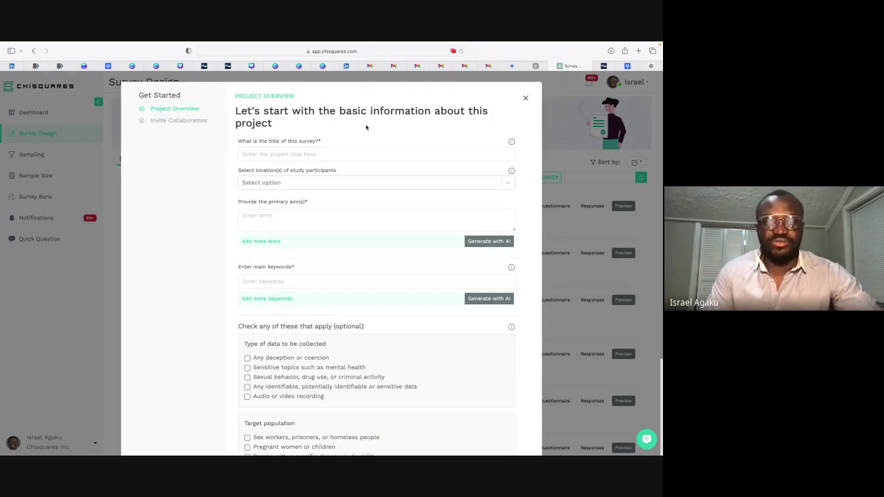
{"action": "left_click", "coordinate": [331, 158]}
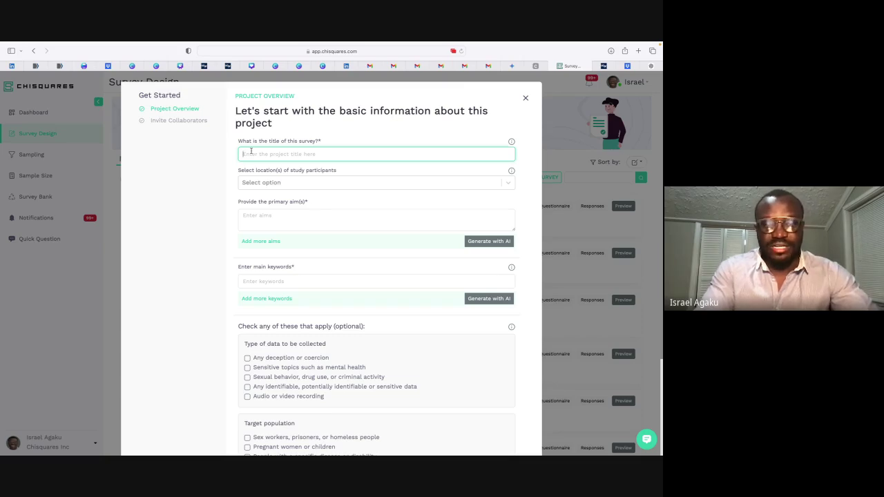
Step: Title the survey 'Prevalence of tobacco use in Nigeria'
{"action": "type", "text": "Prevalen"}
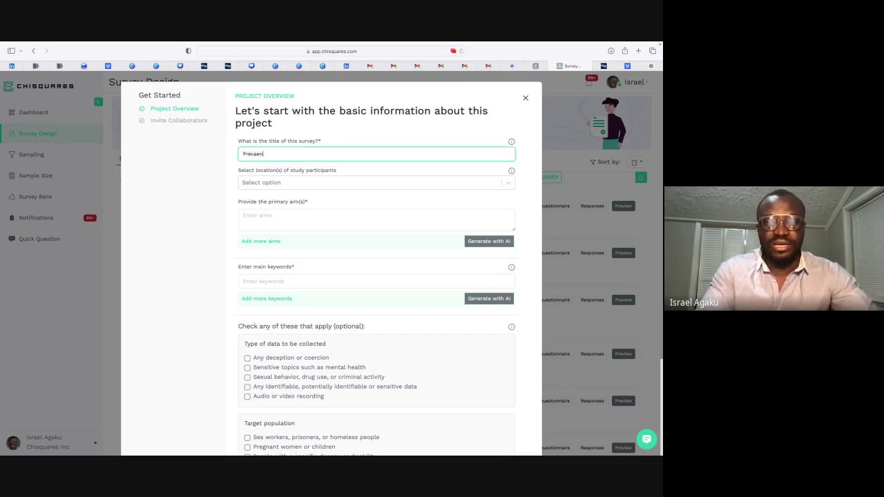
{"action": "type", "text": "ce o"}
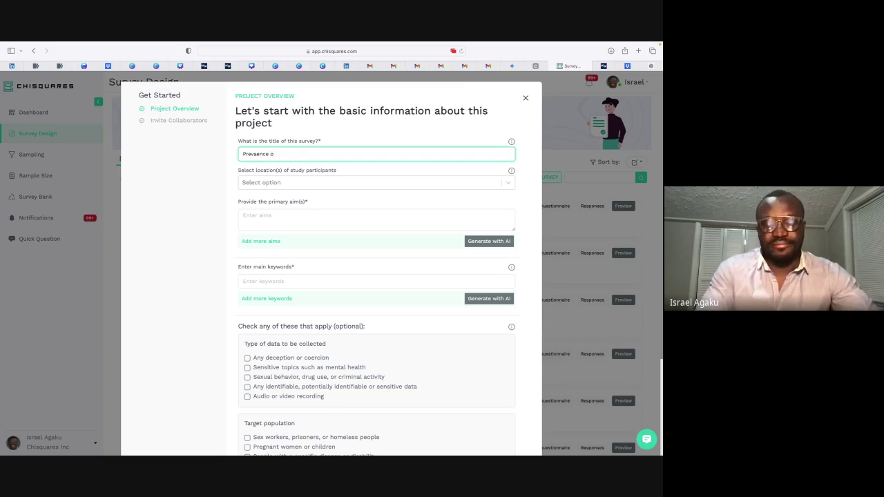
{"action": "type", "text": "tobacco us"}
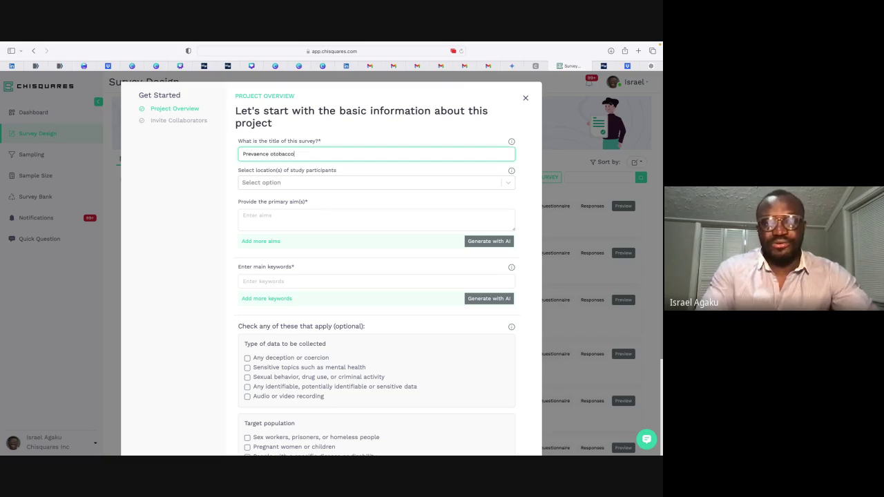
{"action": "key", "text": "BackSpace"}
{"action": "key", "text": "BackSpace"}
{"action": "key", "text": "BackSpace"}
{"action": "key", "text": "BackSpace"}
{"action": "key", "text": "BackSpace"}
{"action": "key", "text": "BackSpace"}
{"action": "key", "text": "BackSpace"}
{"action": "key", "text": "BackSpace"}
{"action": "key", "text": "BackSpace"}
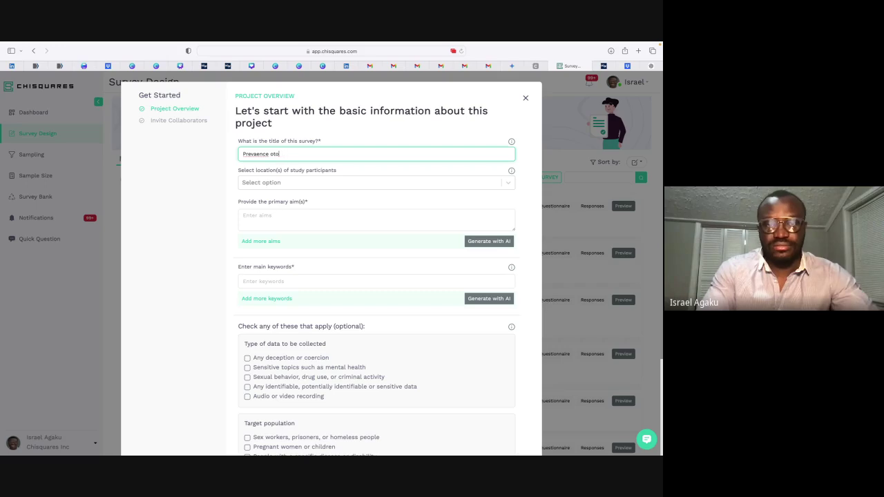
{"action": "type", "text": "f tobacco use"}
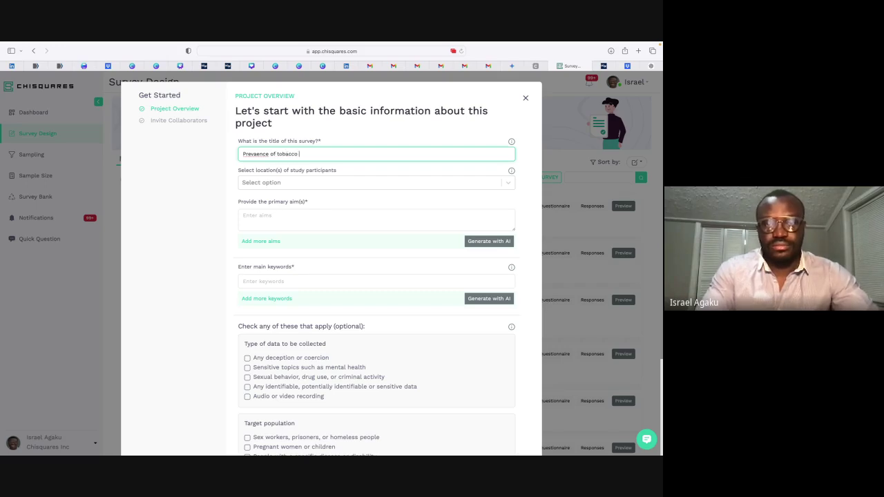
{"action": "left_click", "coordinate": [259, 154]}
{"action": "key", "text": "BackSpace"}
{"action": "type", "text": "l"}
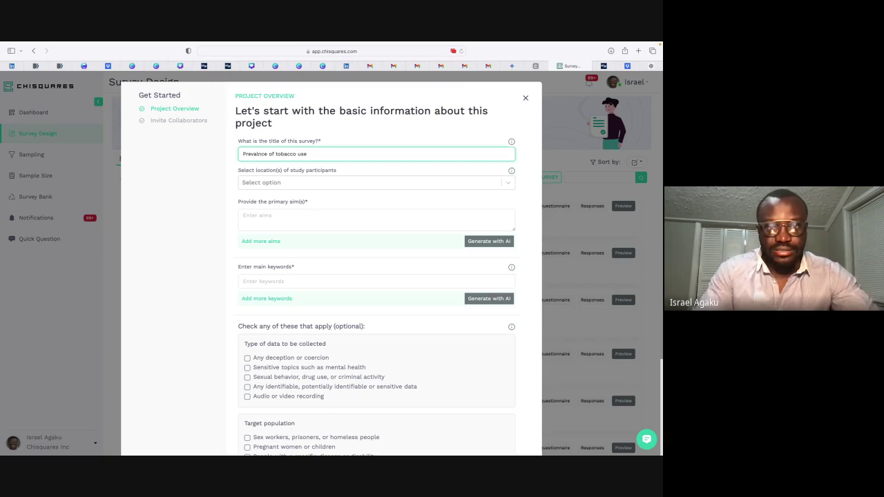
{"action": "type", "text": "e"}
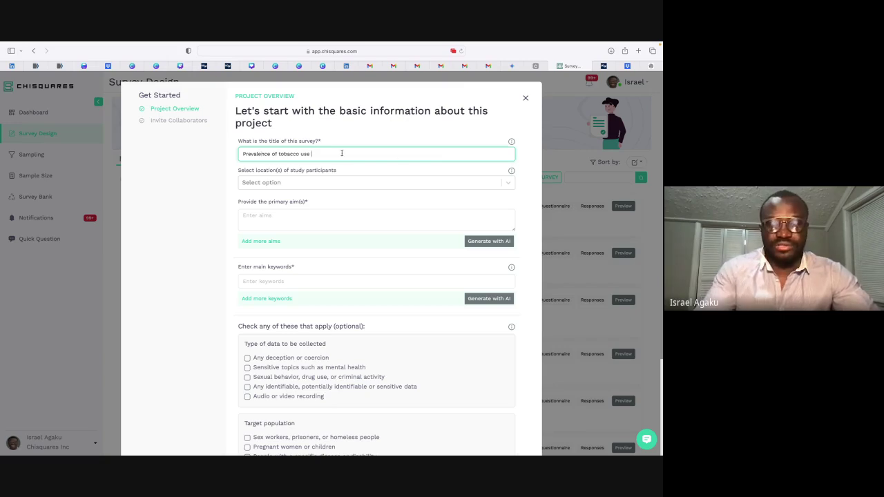
{"action": "type", "text": "among"}
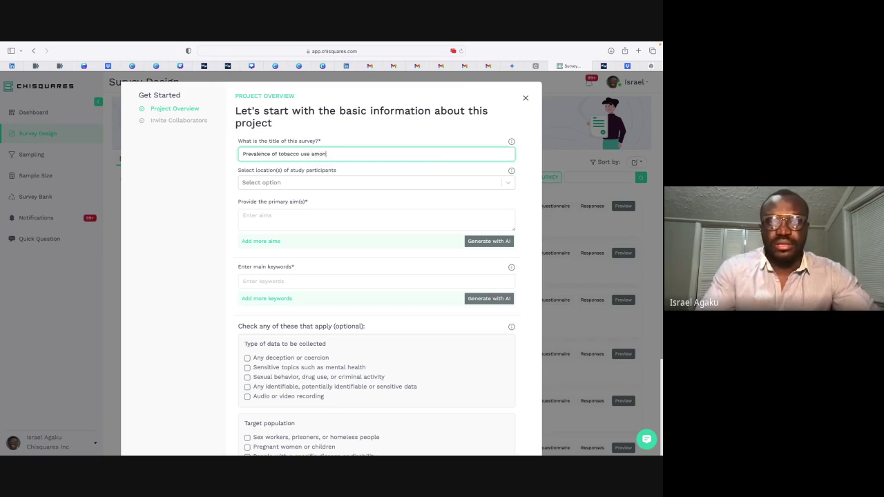
{"action": "key", "text": "BackSpace"}
{"action": "key", "text": "BackSpace"}
{"action": "key", "text": "BackSpace"}
{"action": "key", "text": "BackSpace"}
{"action": "key", "text": "BackSpace"}
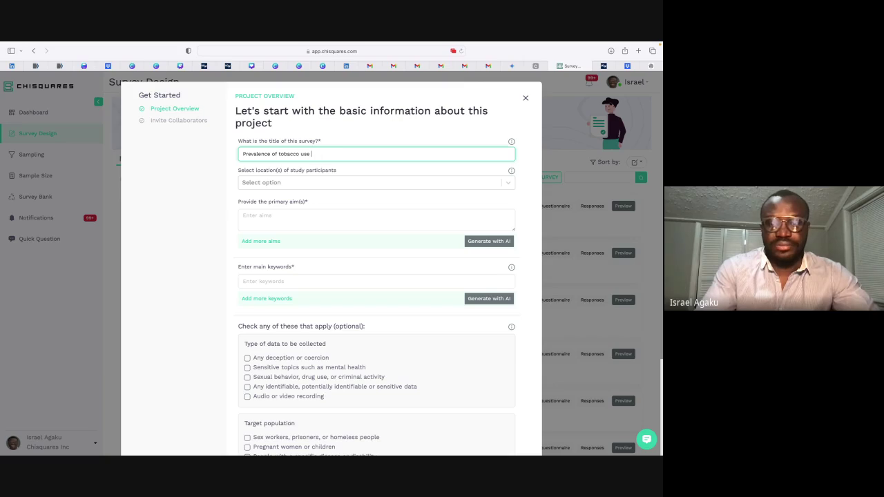
{"action": "type", "text": "in n"}
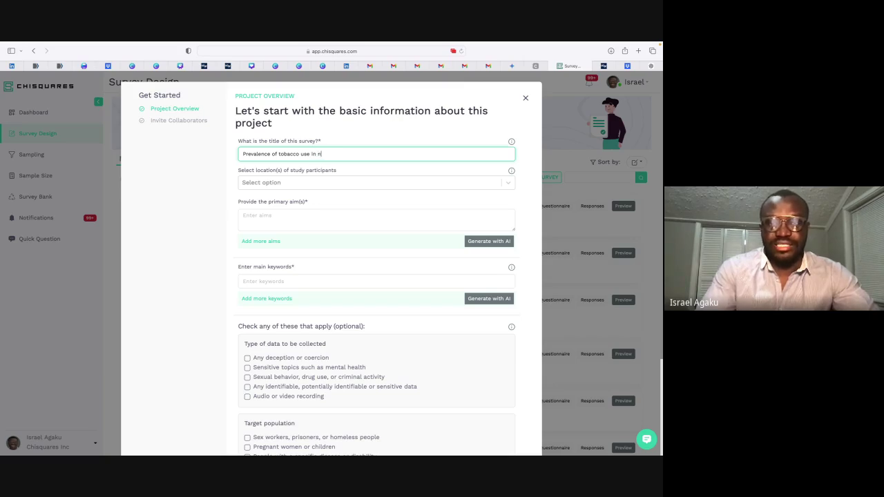
{"action": "key", "text": "BackSpace"}
{"action": "type", "text": "Nige"}
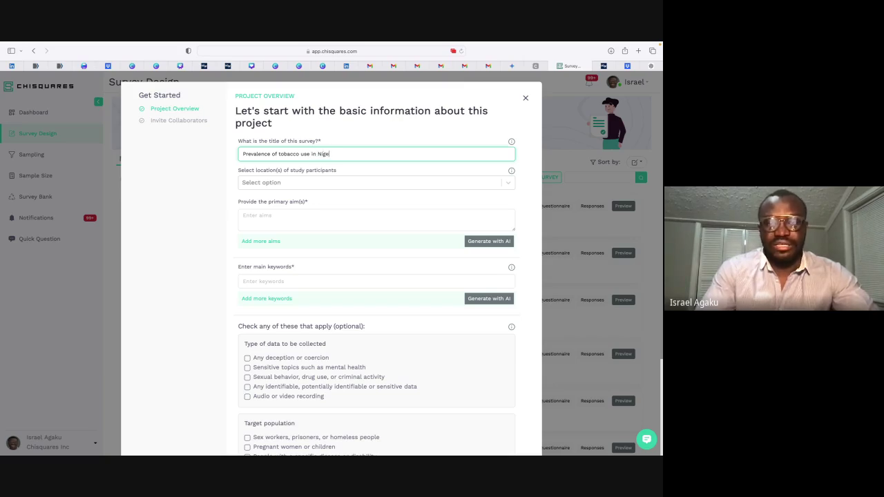
{"action": "type", "text": "ria"}
Step: Select Nigeria as the participants' location
{"action": "left_click", "coordinate": [337, 181]}
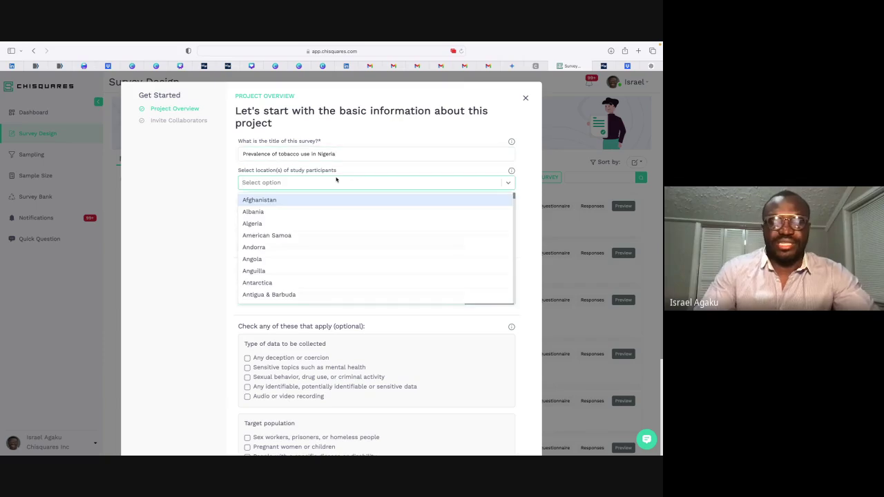
{"action": "type", "text": "nigeria"}
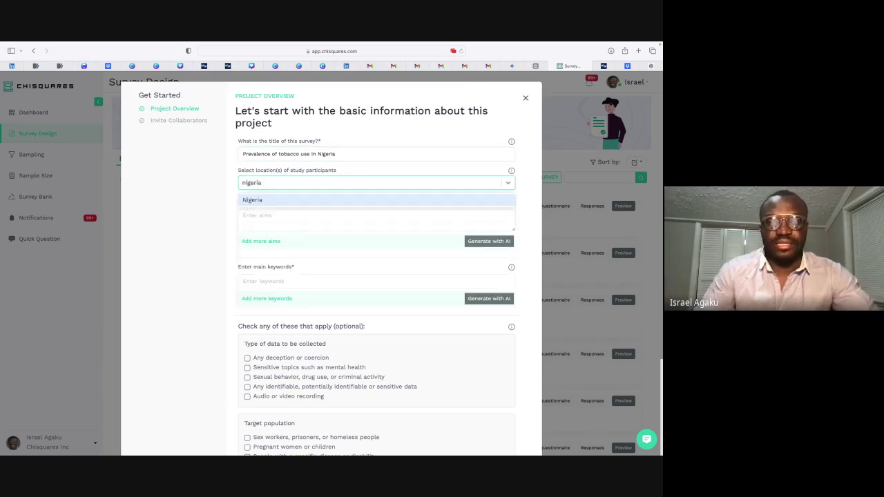
{"action": "left_click", "coordinate": [299, 201]}
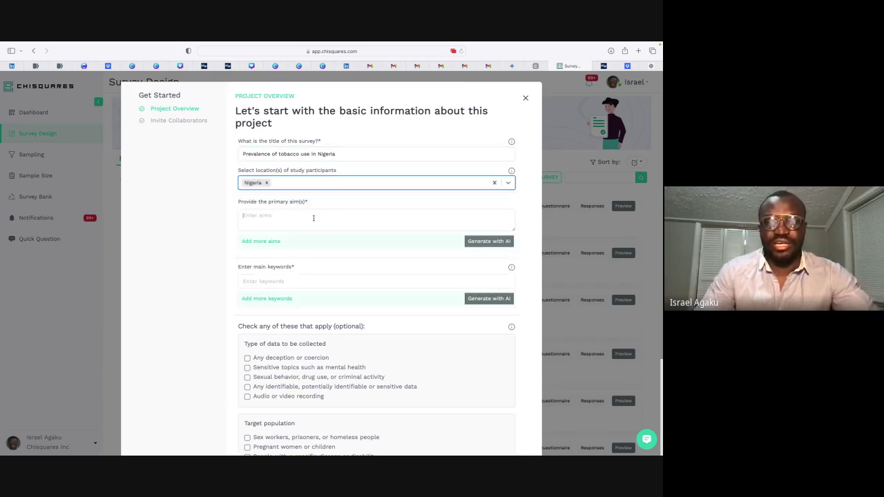
{"action": "left_click", "coordinate": [313, 218]}
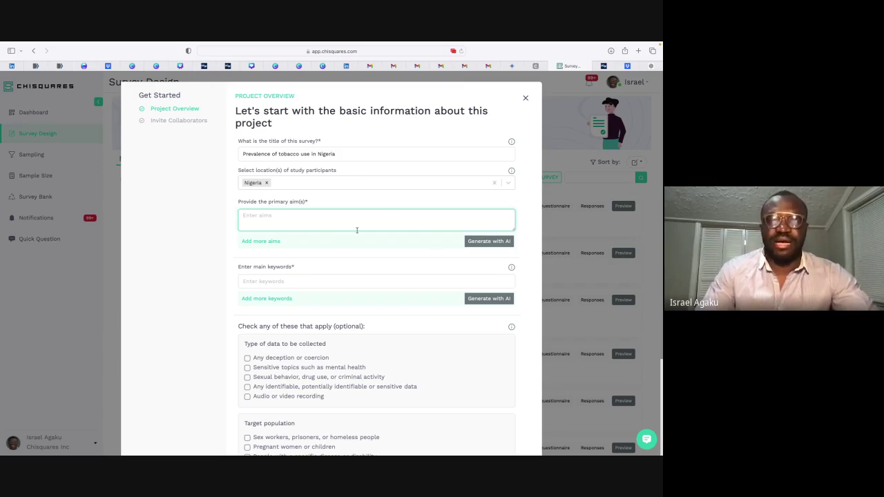
Step: Add AI-suggested aims on prevalence, demographic/socio-economic factors, and knowledge, attitudes and beliefs, clearing the rest
{"action": "left_click", "coordinate": [494, 241]}
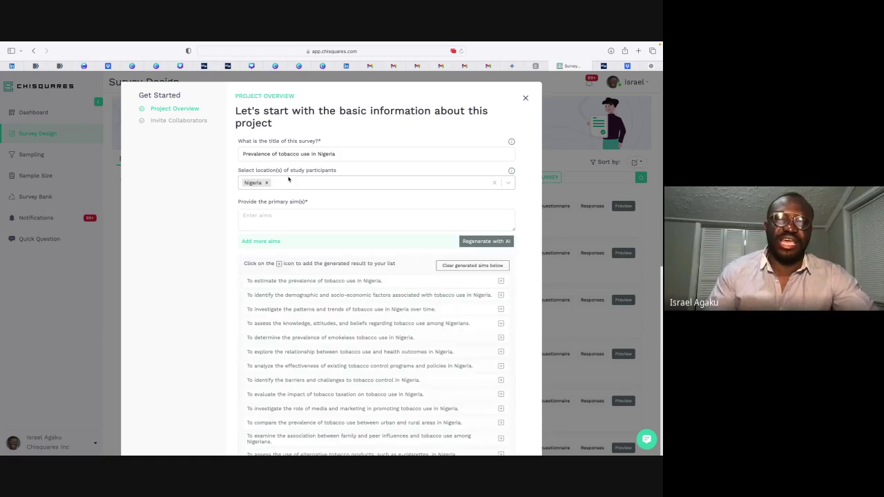
{"action": "scroll", "coordinate": [361, 302], "scroll_direction": "down", "scroll_amount": 2}
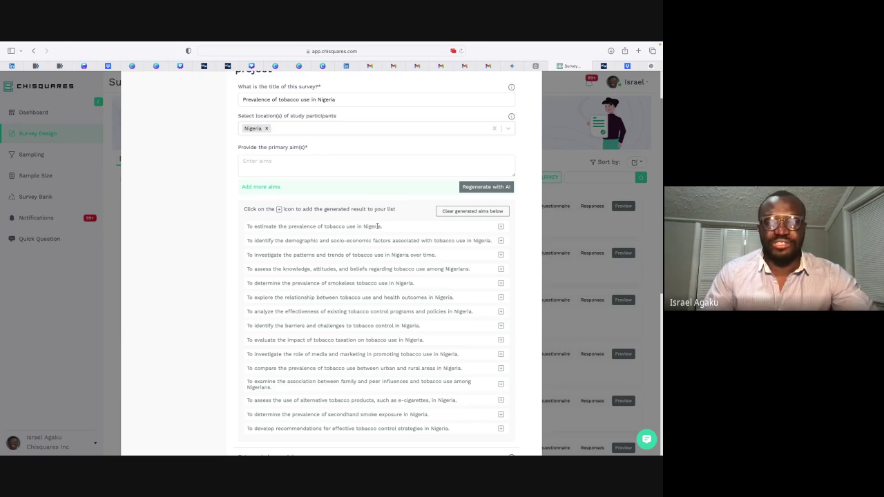
{"action": "left_click", "coordinate": [501, 227]}
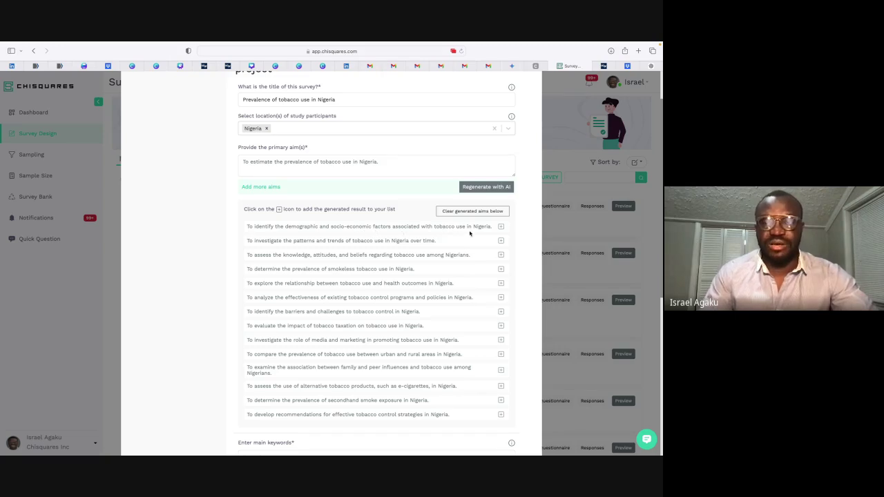
{"action": "left_click", "coordinate": [501, 227]}
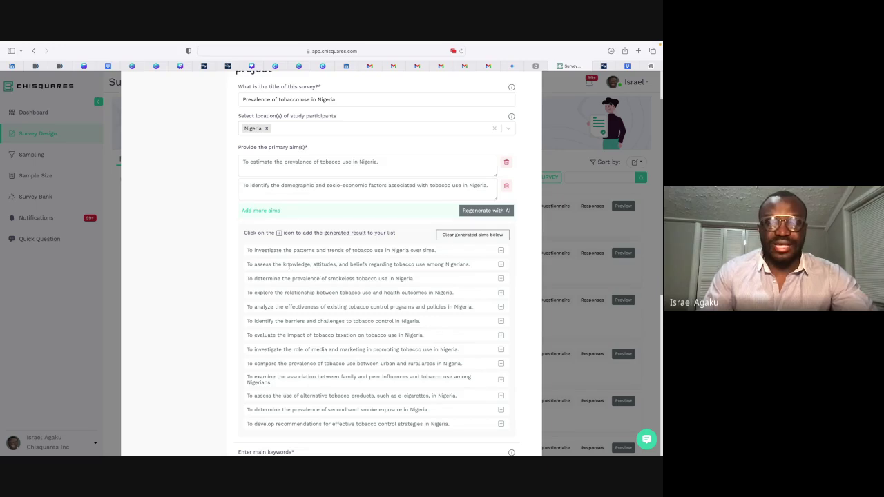
{"action": "left_click", "coordinate": [501, 264]}
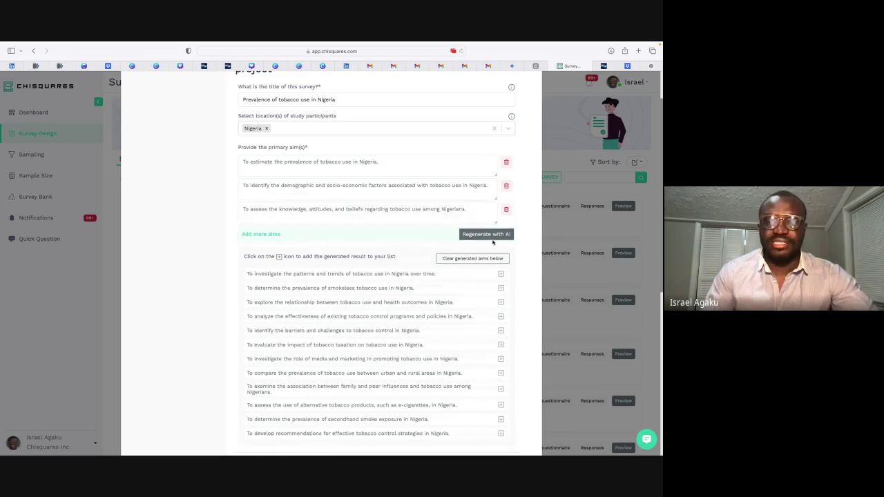
{"action": "left_click", "coordinate": [472, 259]}
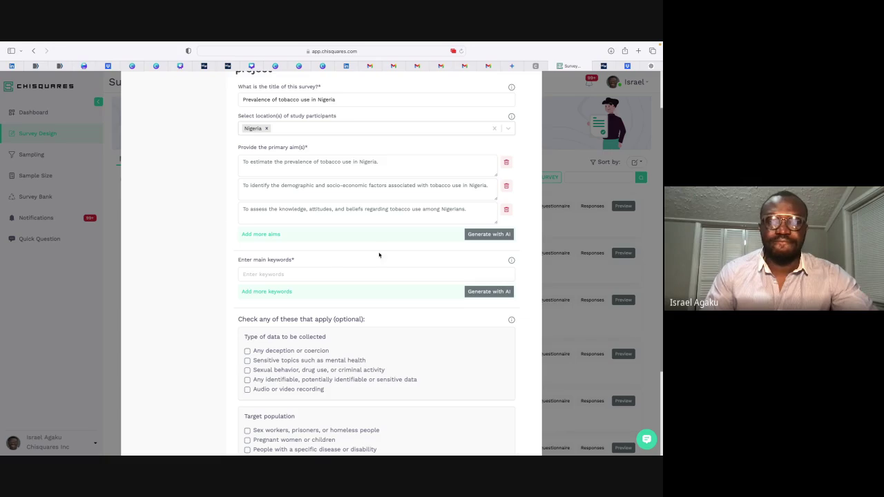
Step: Generate AI keywords, keep Prevalence and Demographics, and clear the remaining suggestions
{"action": "left_click", "coordinate": [339, 274]}
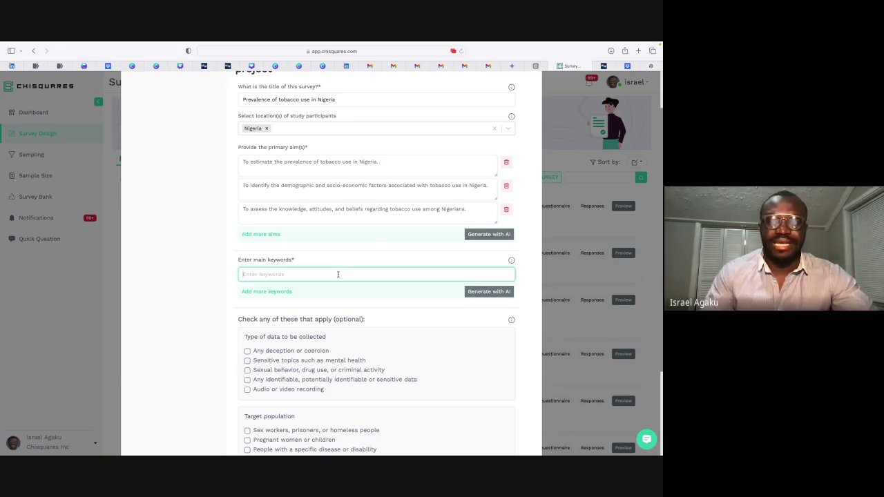
{"action": "left_click", "coordinate": [487, 293]}
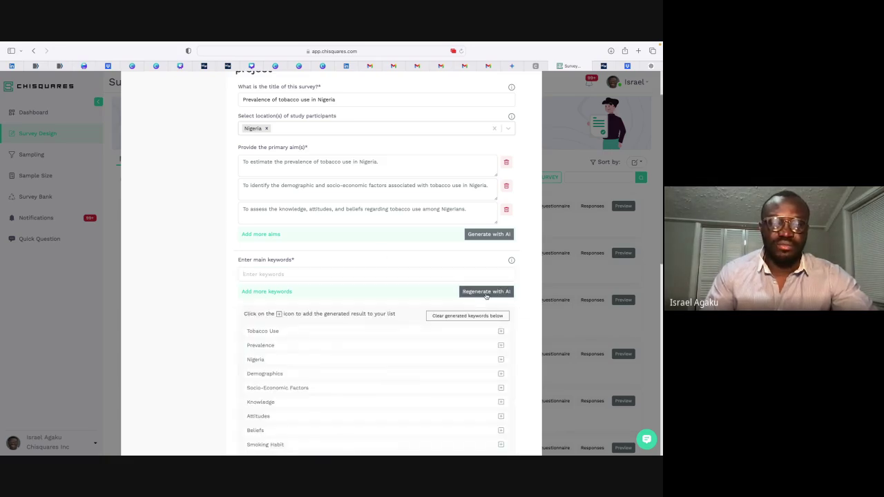
{"action": "scroll", "coordinate": [446, 353], "scroll_direction": "down", "scroll_amount": 1}
{"action": "scroll", "coordinate": [464, 287], "scroll_direction": "down", "scroll_amount": 2}
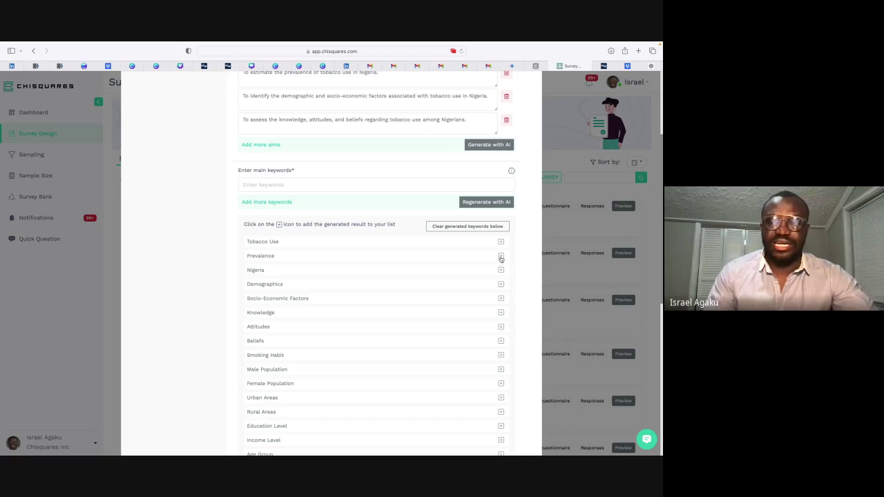
{"action": "left_click", "coordinate": [501, 257]}
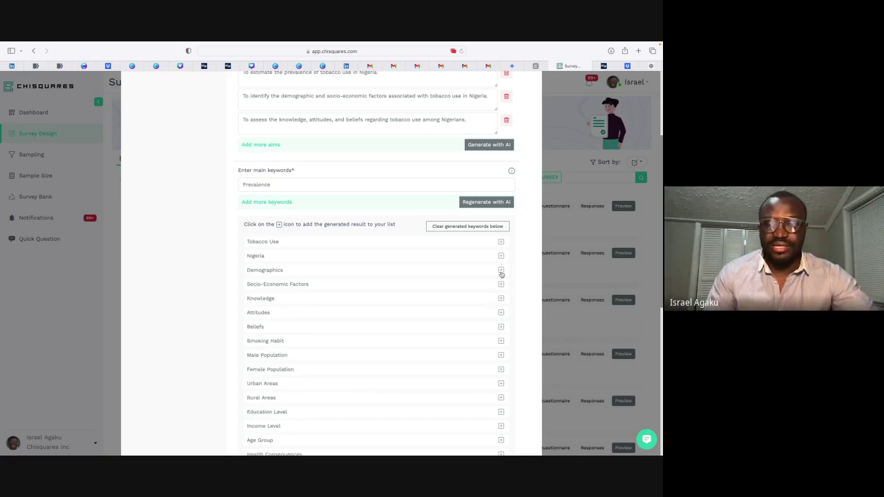
{"action": "left_click", "coordinate": [500, 273]}
{"action": "left_click", "coordinate": [472, 245]}
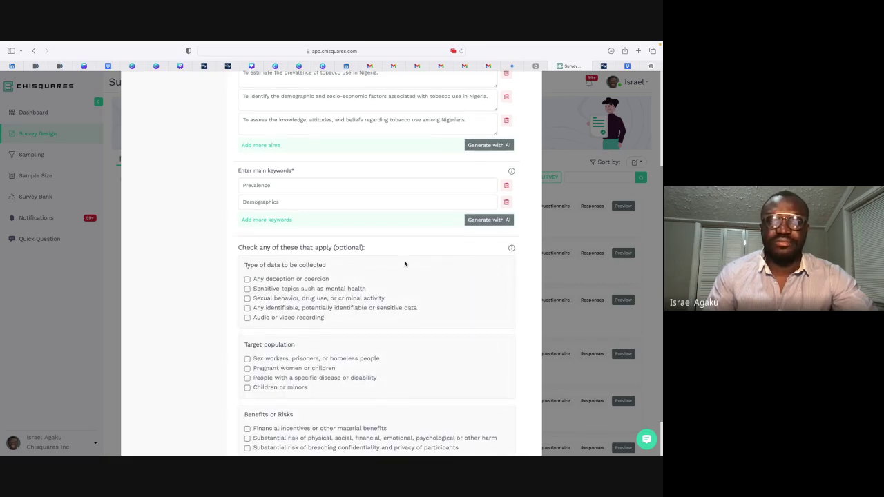
{"action": "scroll", "coordinate": [405, 264], "scroll_direction": "up", "scroll_amount": 1}
{"action": "scroll", "coordinate": [405, 264], "scroll_direction": "down", "scroll_amount": 2}
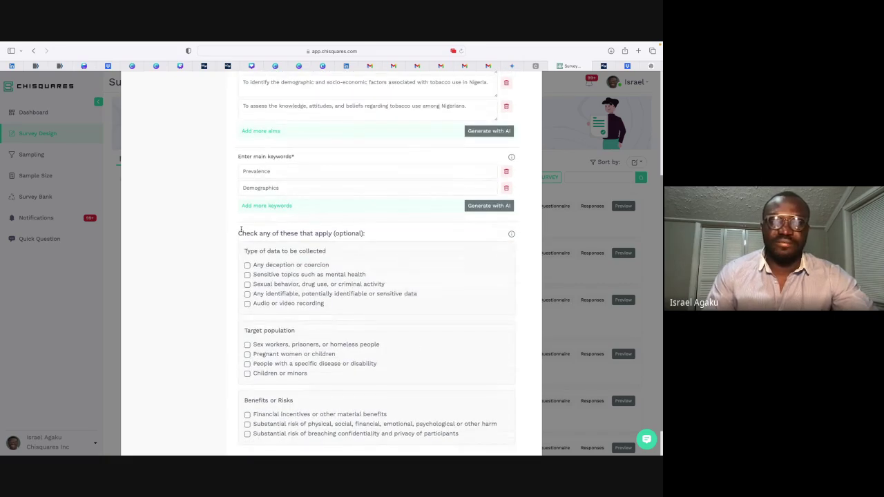
Step: Mark 'Children or minors' as a target population and create the project
{"action": "scroll", "coordinate": [241, 229], "scroll_direction": "down", "scroll_amount": 1}
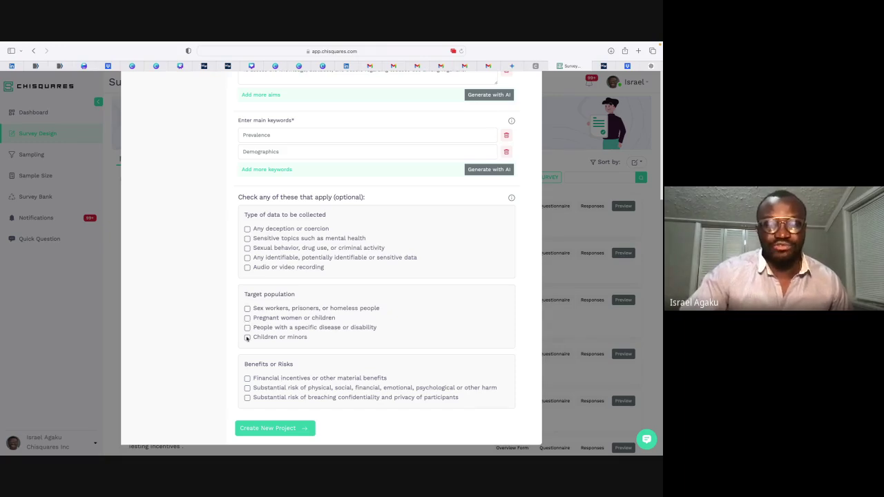
{"action": "left_click", "coordinate": [247, 337]}
{"action": "left_click", "coordinate": [270, 433]}
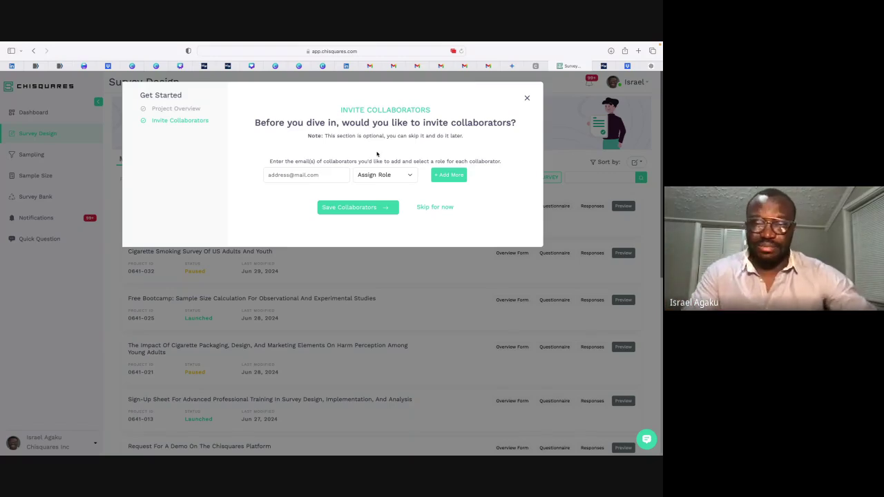
Step: Invite one collaborator by e-mail with the Co-Lead role and save the collaborators
{"action": "left_click", "coordinate": [287, 174]}
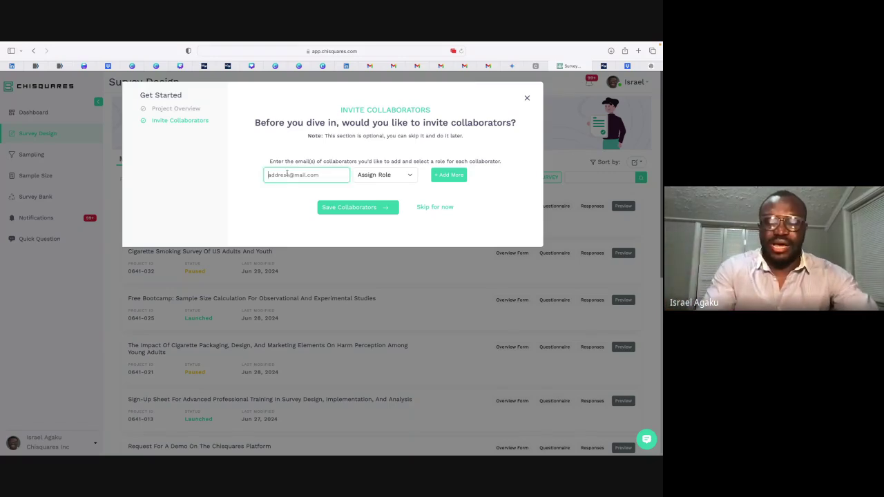
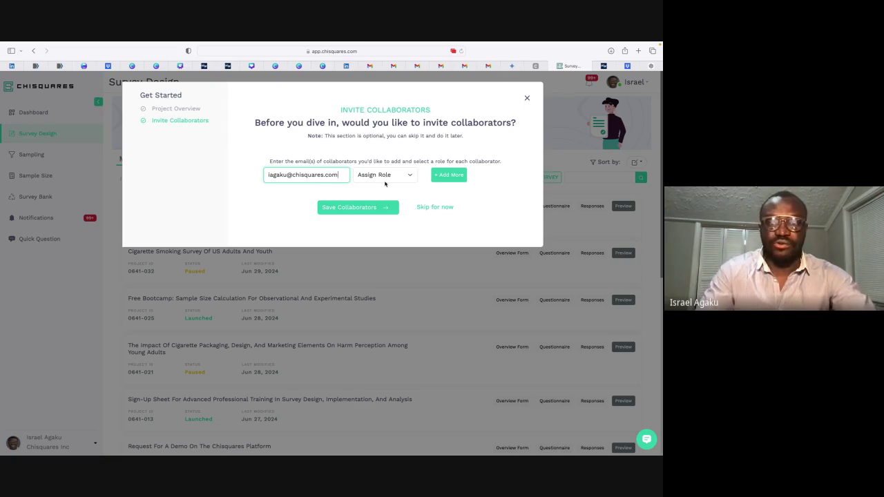
{"action": "left_click", "coordinate": [385, 180]}
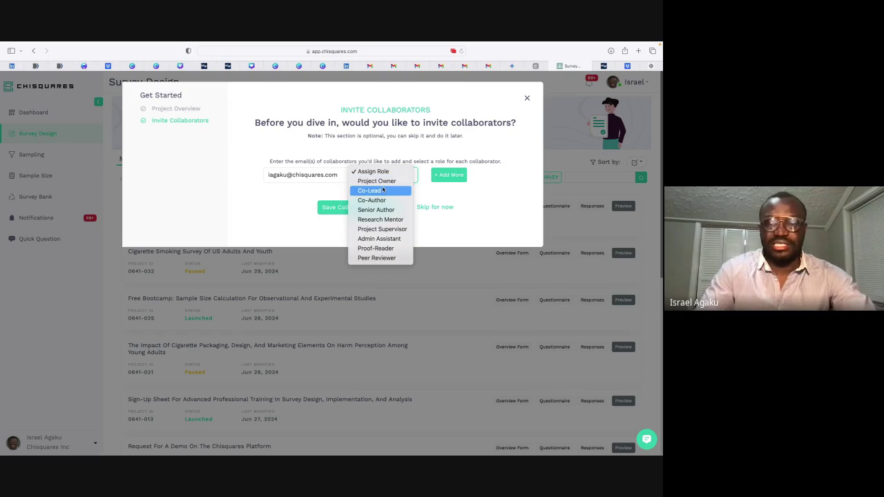
{"action": "left_click", "coordinate": [383, 190]}
{"action": "left_click", "coordinate": [445, 176]}
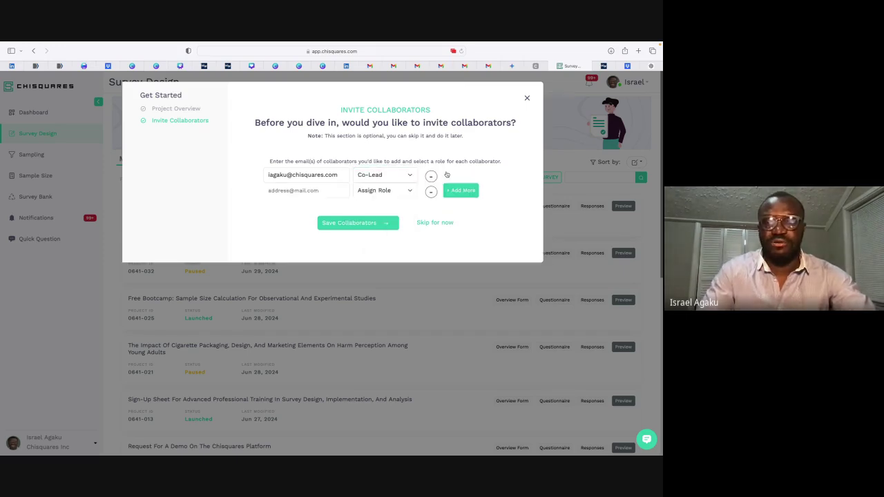
{"action": "left_click", "coordinate": [431, 192]}
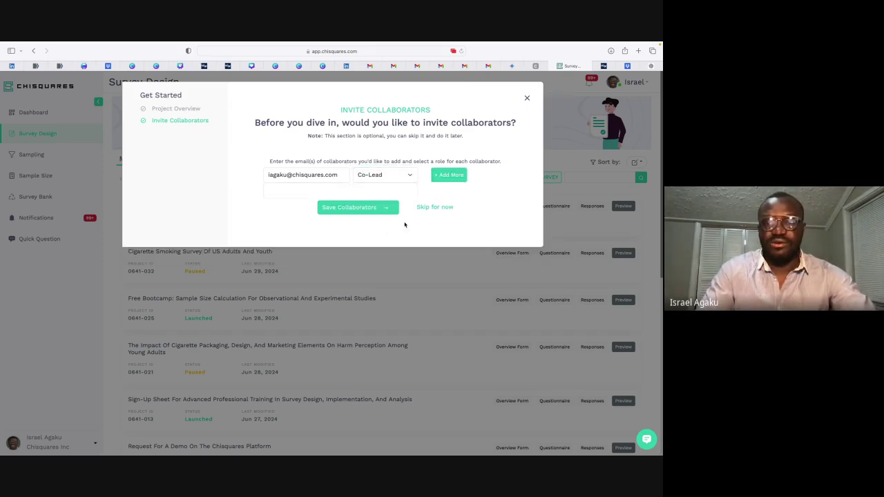
{"action": "left_click", "coordinate": [360, 209]}
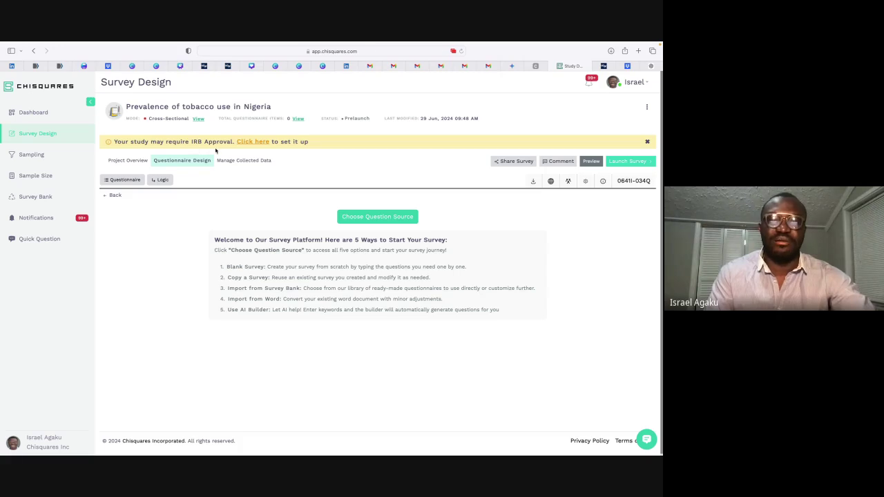
{"action": "left_click", "coordinate": [265, 143]}
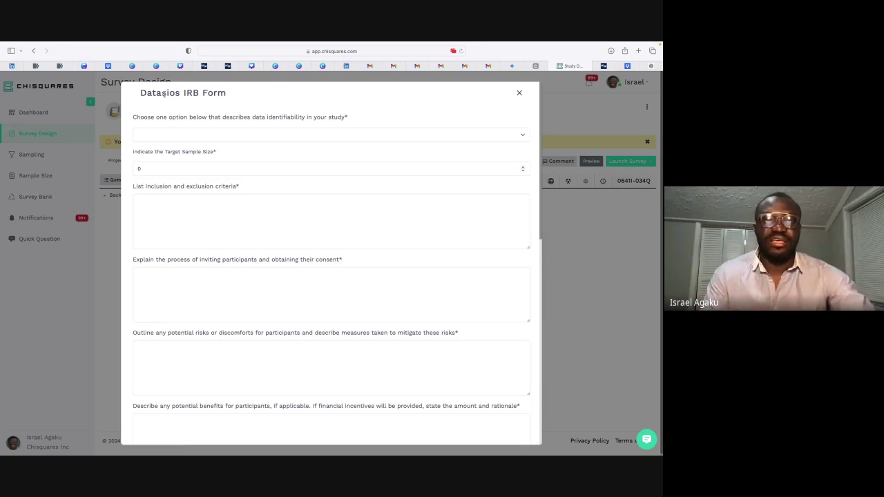
{"action": "left_click", "coordinate": [223, 134]}
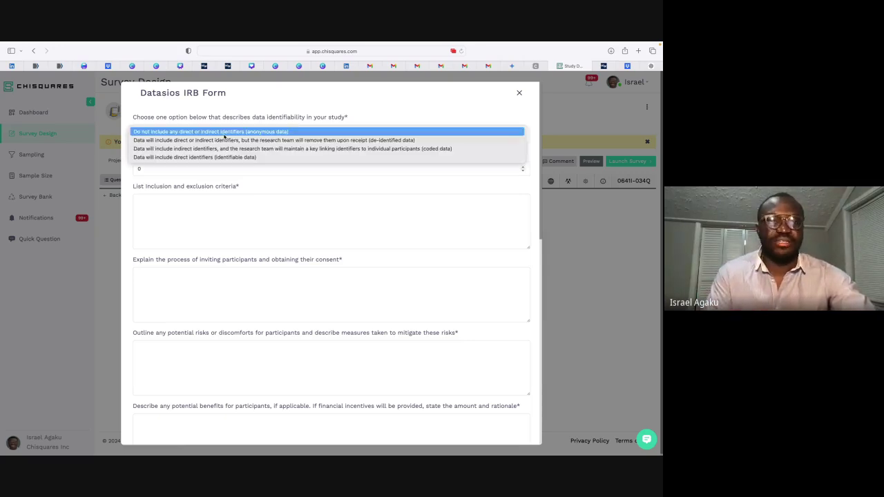
{"action": "left_click", "coordinate": [242, 194]}
{"action": "scroll", "coordinate": [242, 193], "scroll_direction": "down", "scroll_amount": 10}
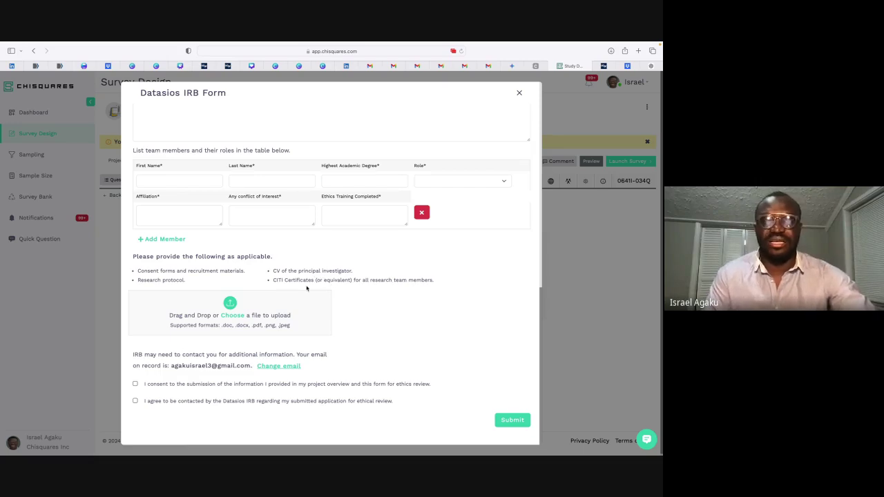
{"action": "scroll", "coordinate": [307, 289], "scroll_direction": "up", "scroll_amount": 1}
{"action": "scroll", "coordinate": [345, 304], "scroll_direction": "down", "scroll_amount": 1}
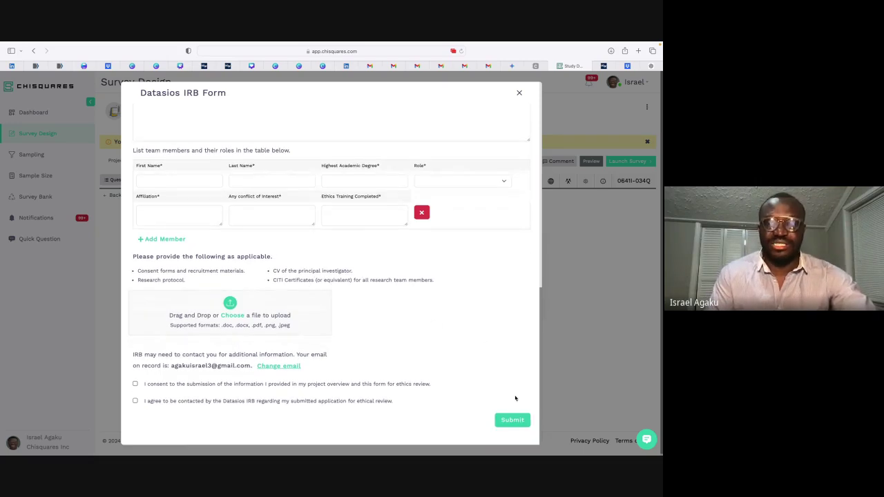
{"action": "scroll", "coordinate": [465, 310], "scroll_direction": "up", "scroll_amount": 10}
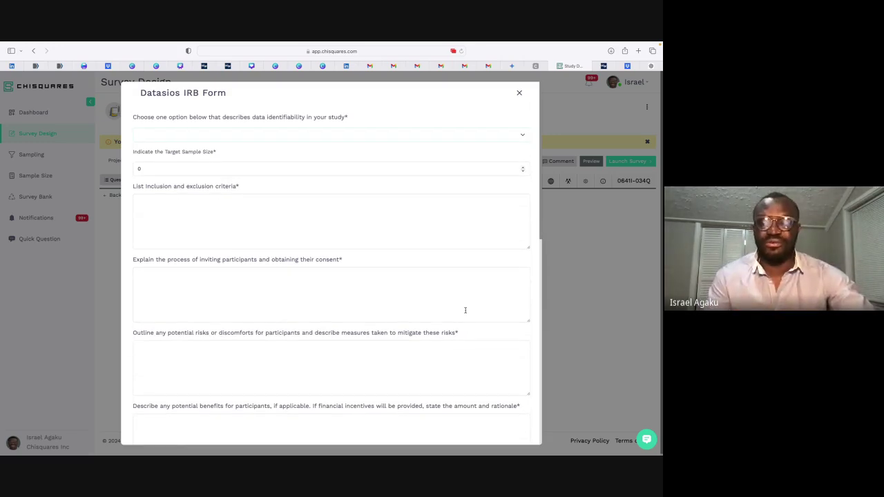
{"action": "left_click", "coordinate": [518, 93]}
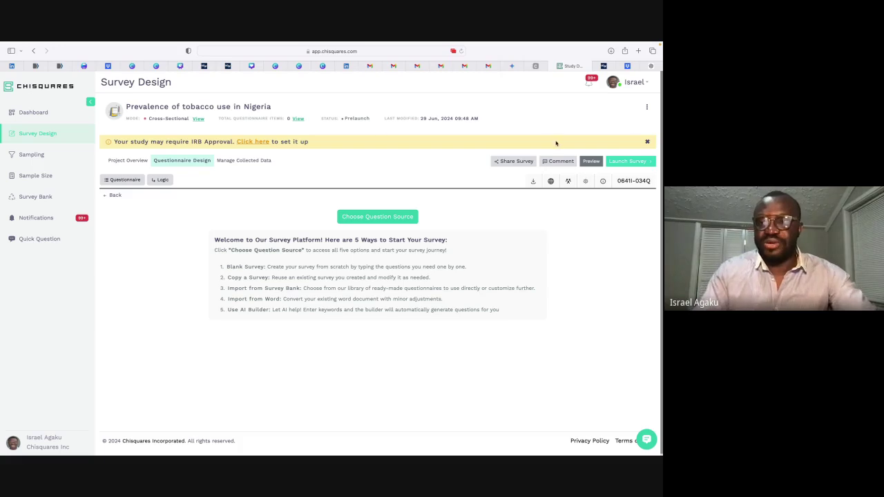
Step: Dismiss the yellow IRB approval banner
{"action": "left_click", "coordinate": [648, 143]}
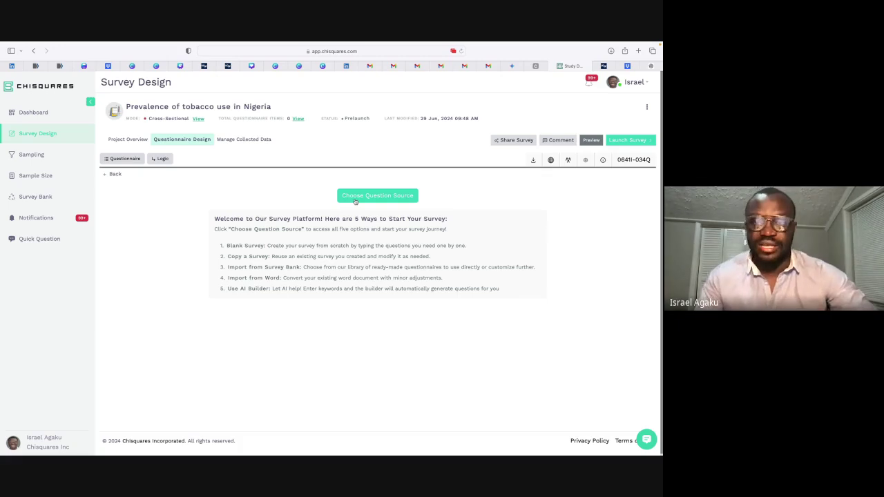
Step: Start a blank survey and add an MCQ asking 'In the past 30 days, have you smoked a cigarette?'
{"action": "left_click", "coordinate": [356, 198]}
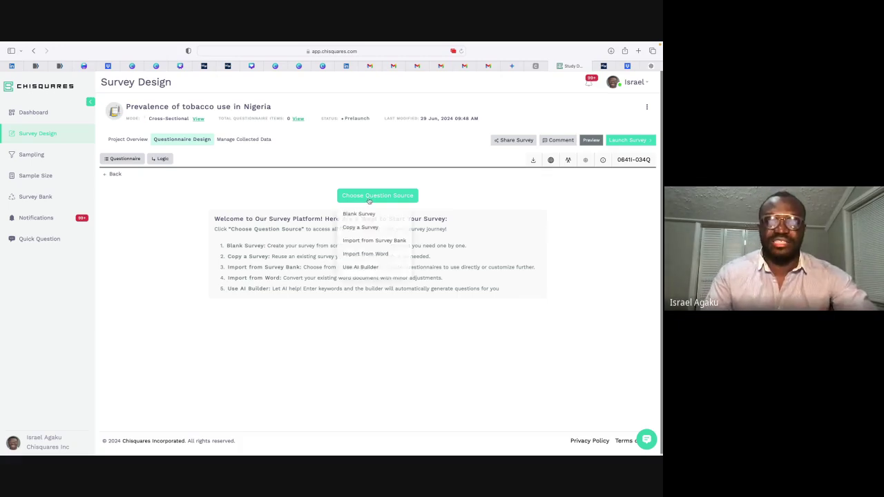
{"action": "left_click", "coordinate": [355, 214]}
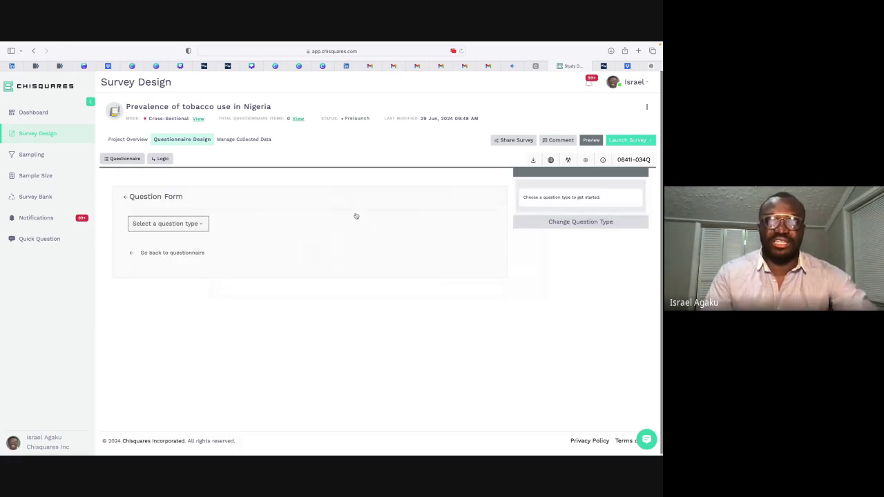
{"action": "left_click", "coordinate": [160, 222]}
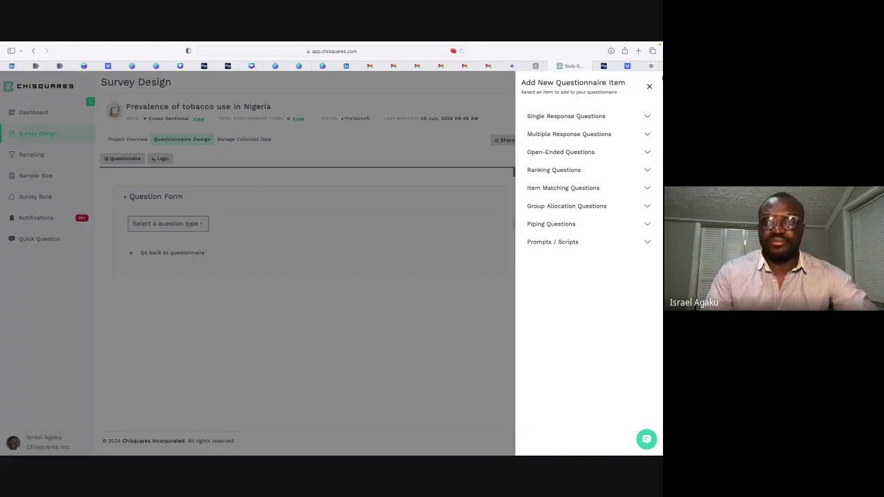
{"action": "left_click", "coordinate": [558, 117]}
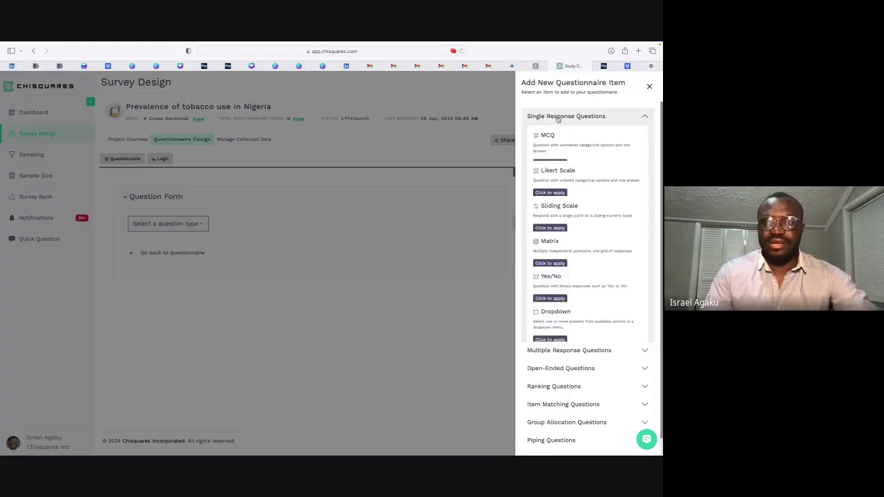
{"action": "left_click", "coordinate": [540, 163]}
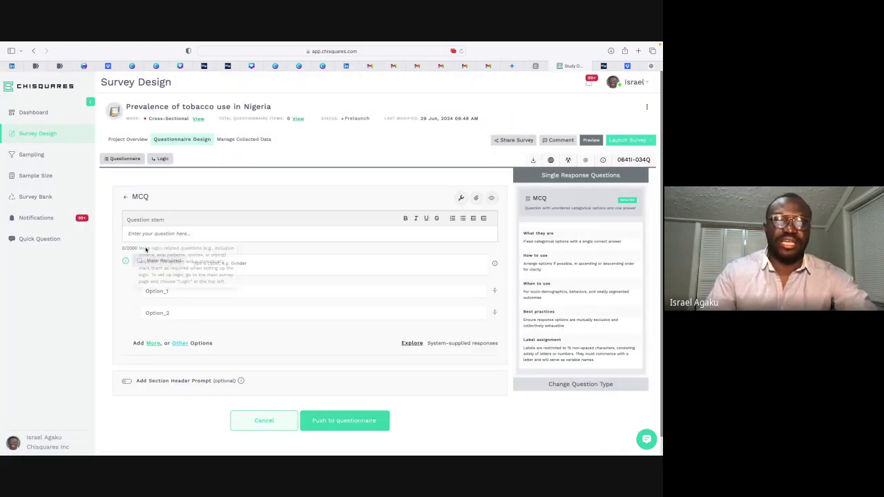
{"action": "left_click", "coordinate": [158, 235]}
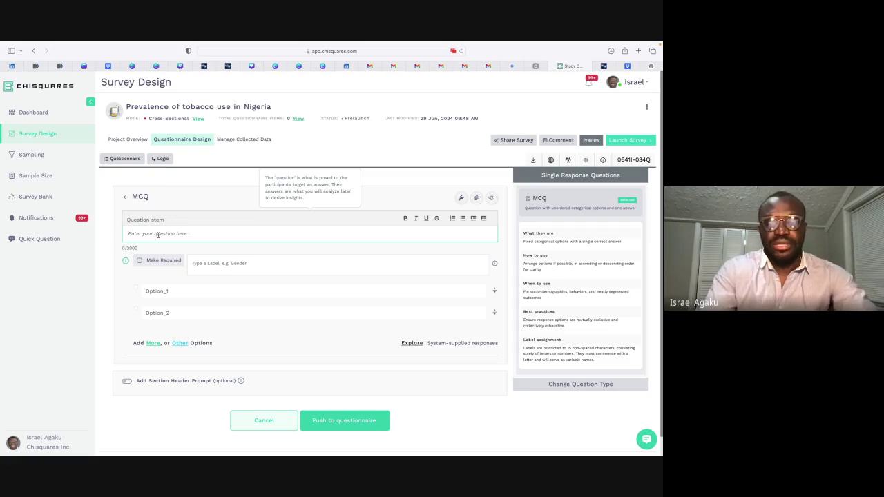
{"action": "type", "text": "In the pa"}
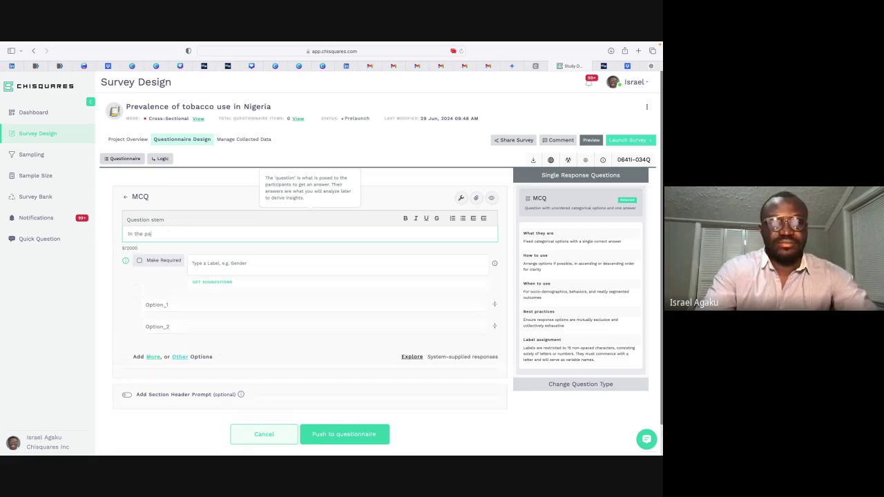
{"action": "type", "text": "st 30 days,"}
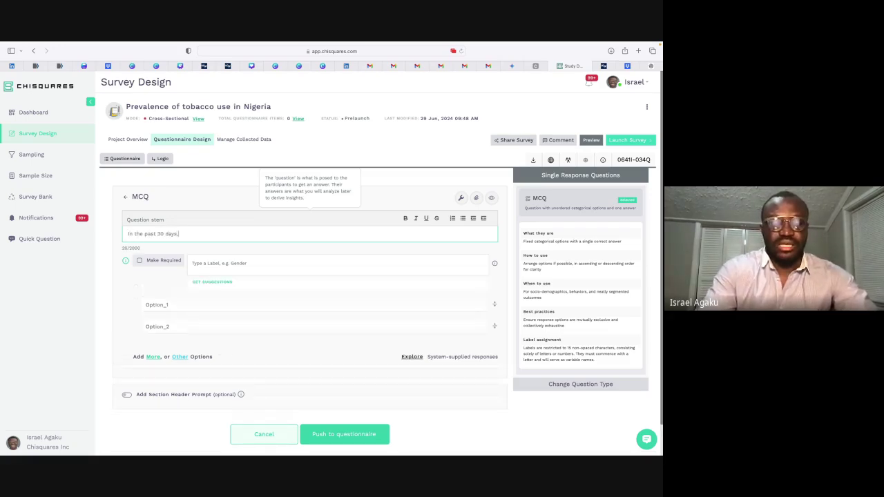
{"action": "type", "text": " have yo"}
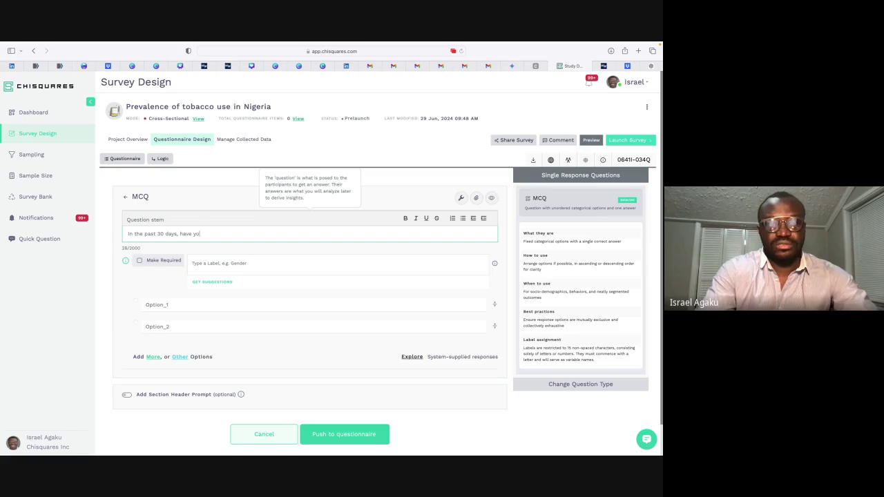
{"action": "type", "text": "u smoked a cigate"}
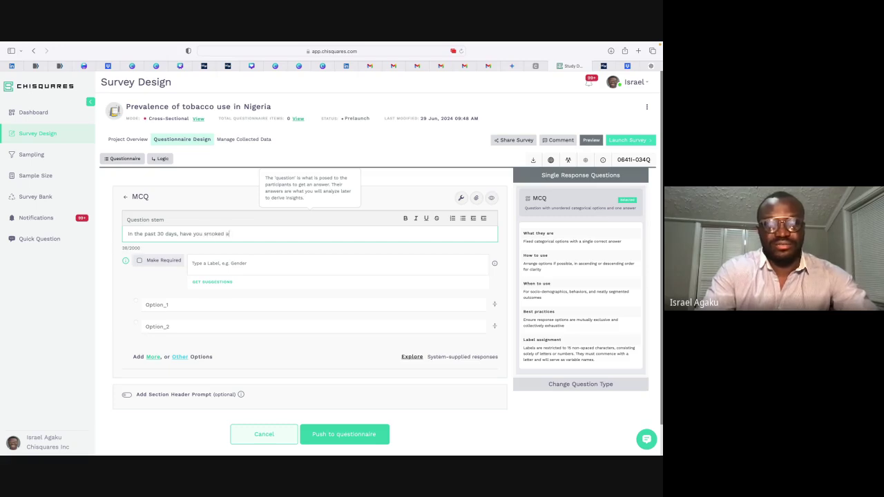
{"action": "key", "text": "BackSpace"}
{"action": "key", "text": "BackSpace"}
{"action": "key", "text": "BackSpace"}
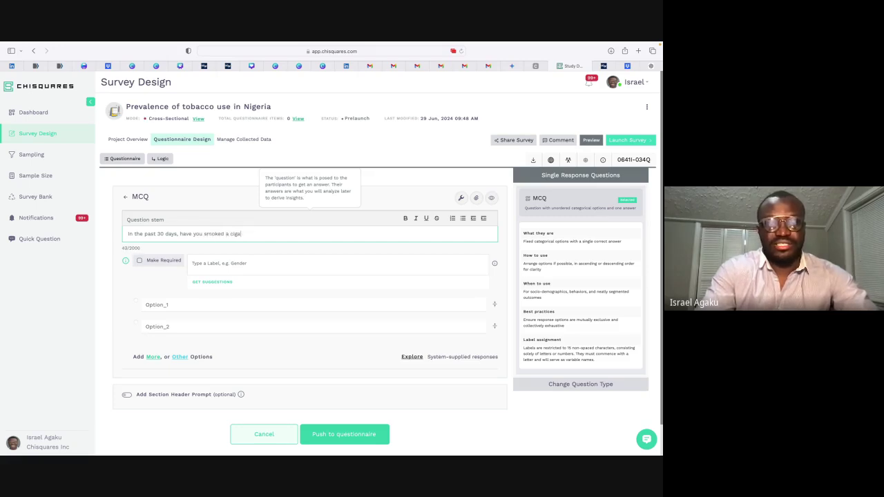
{"action": "type", "text": "rettes?"}
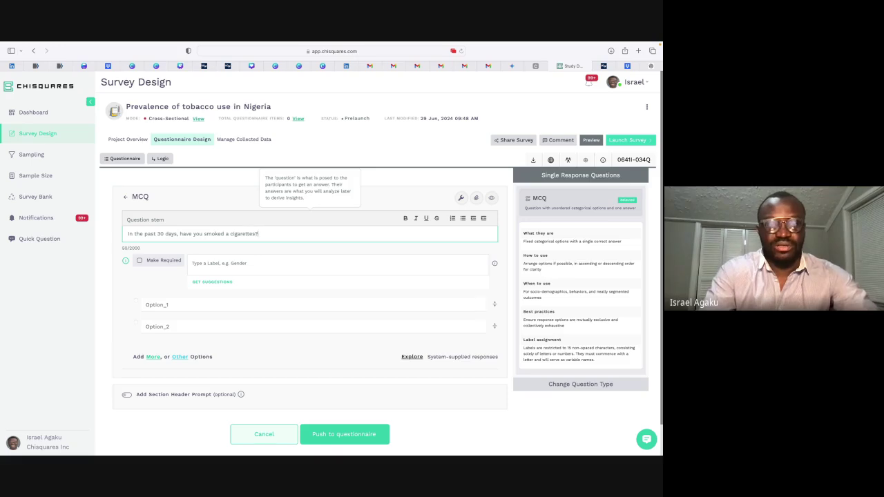
{"action": "key", "text": "BackSpace"}
{"action": "key", "text": "BackSpace"}
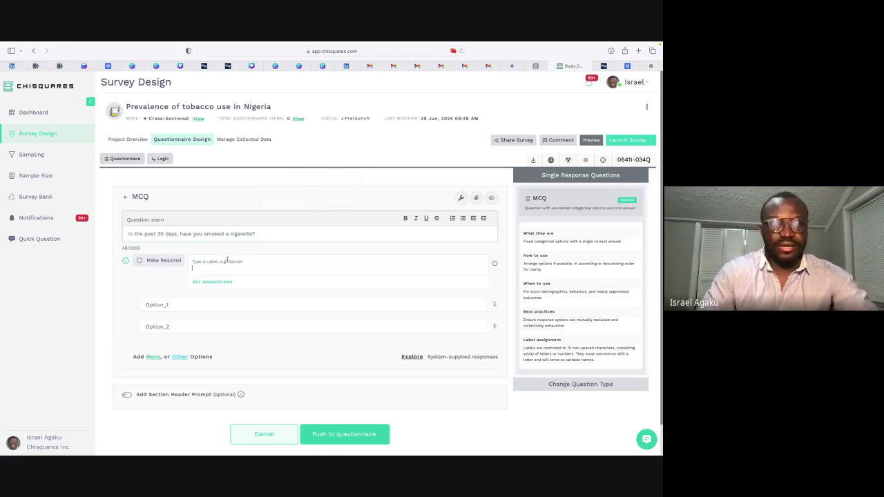
Step: Label the question 'cigarette', give it Yes and No options, and push it to the questionnaire
{"action": "left_click", "coordinate": [229, 261]}
{"action": "type", "text": "cigarette"}
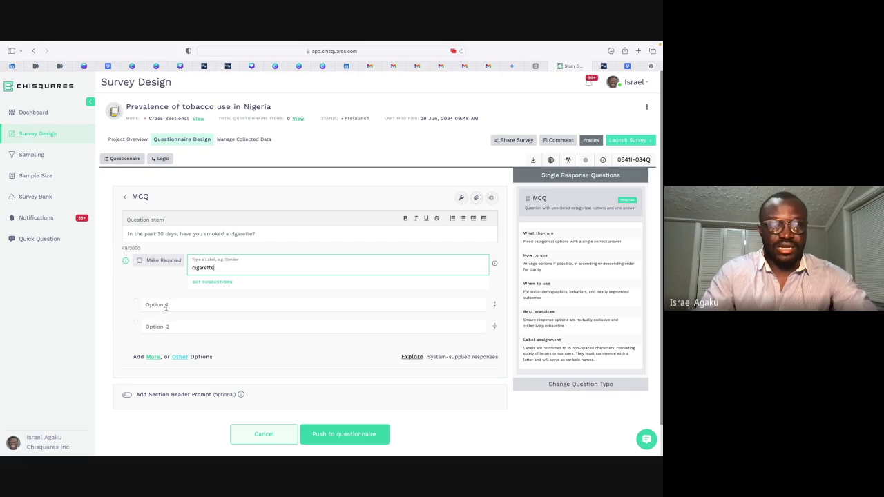
{"action": "left_click", "coordinate": [166, 305]}
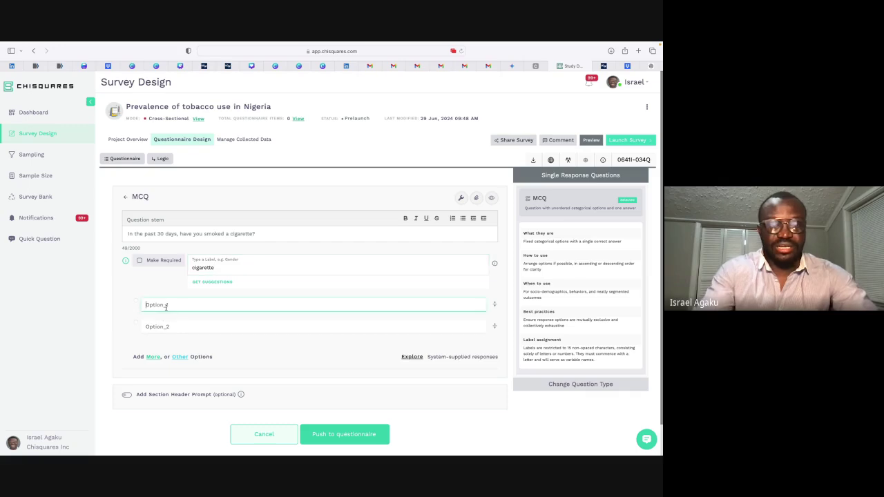
{"action": "type", "text": "Yes"}
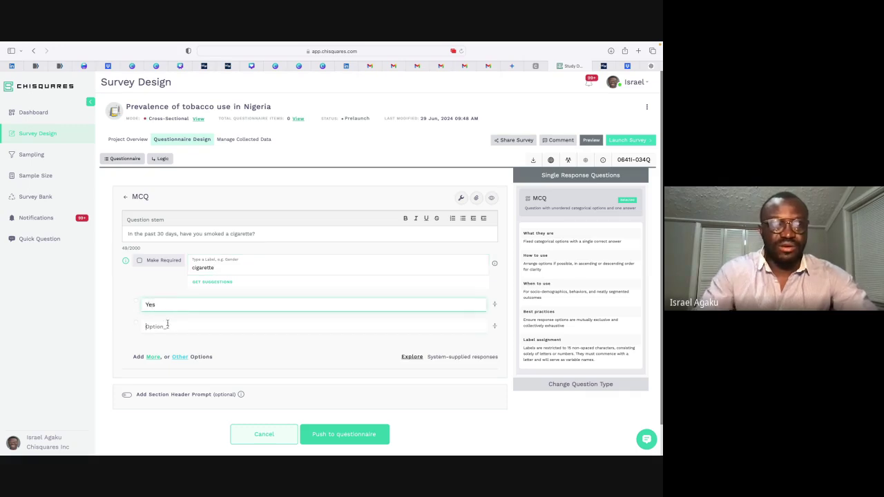
{"action": "left_click", "coordinate": [167, 323]}
{"action": "type", "text": "No"}
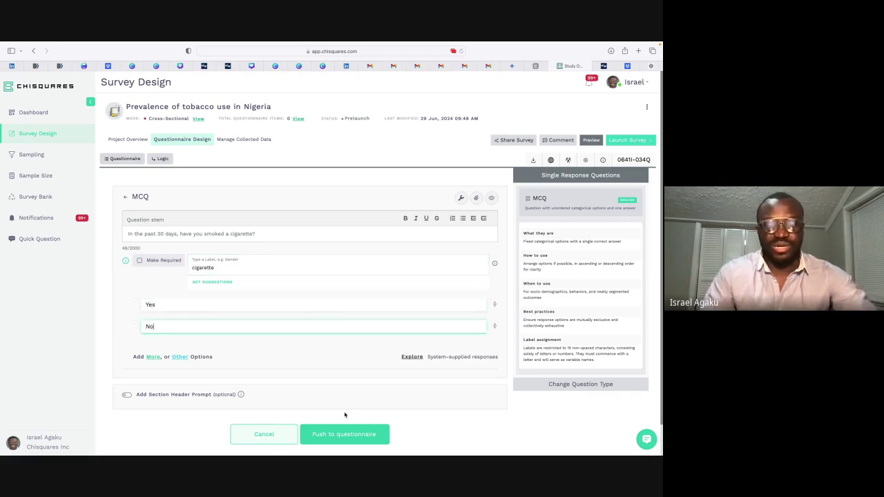
{"action": "left_click", "coordinate": [335, 436]}
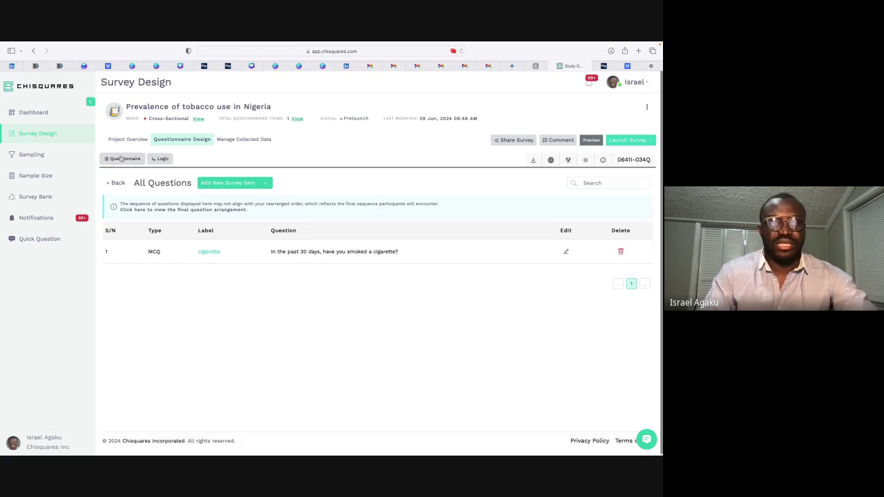
Step: Create a new adult (18+) consent form and erase the trial text, leaving it empty
{"action": "left_click", "coordinate": [121, 159]}
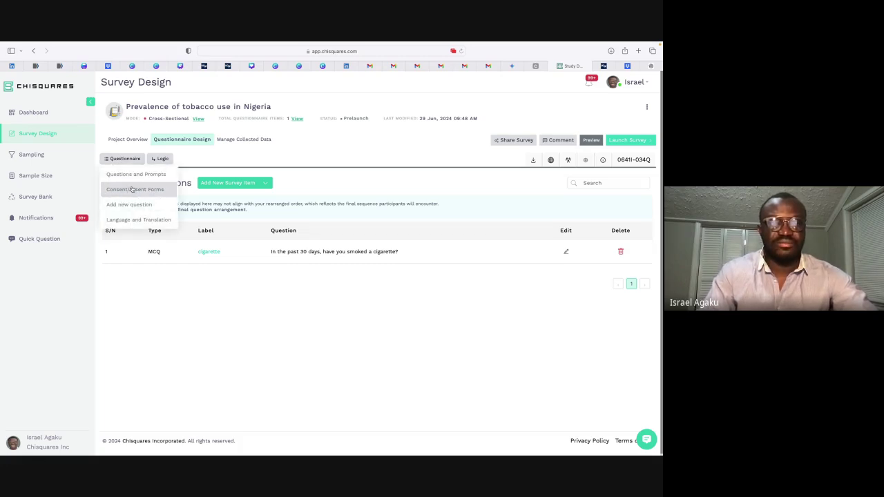
{"action": "left_click", "coordinate": [133, 190]}
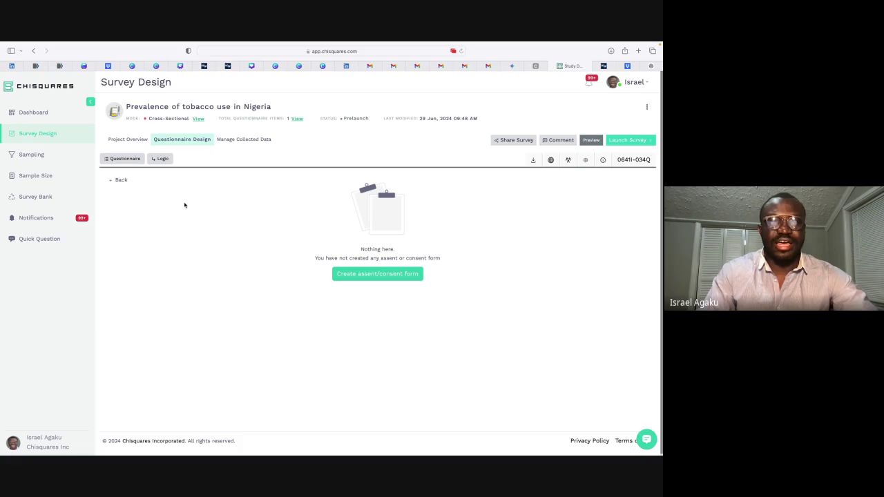
{"action": "left_click", "coordinate": [388, 276]}
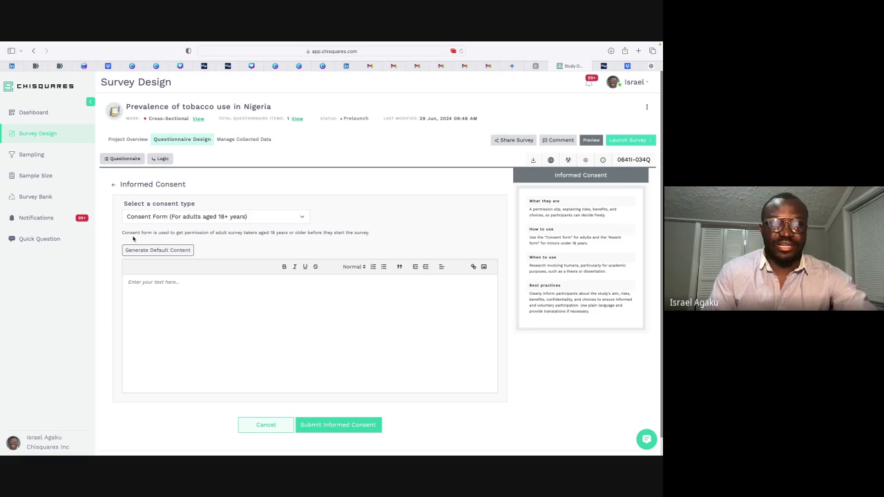
{"action": "left_click", "coordinate": [147, 290]}
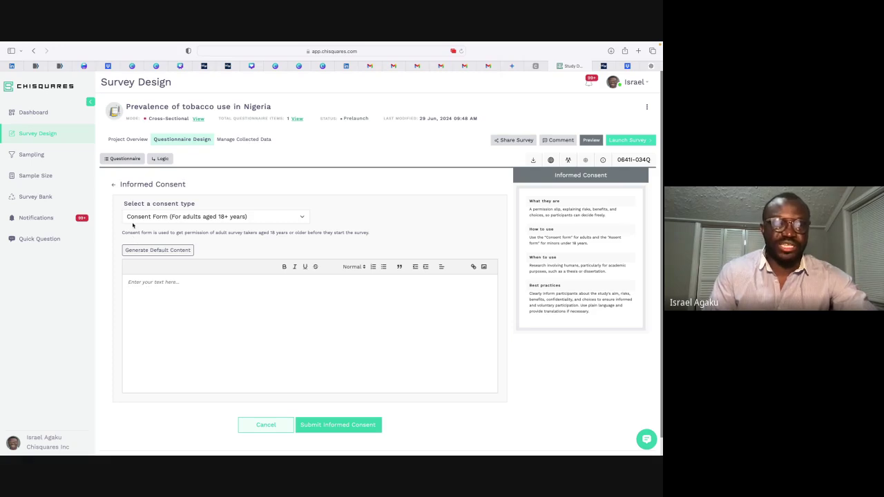
{"action": "left_click_drag", "start_coordinate": [121, 235], "coordinate": [370, 233]}
{"action": "left_click", "coordinate": [364, 241]}
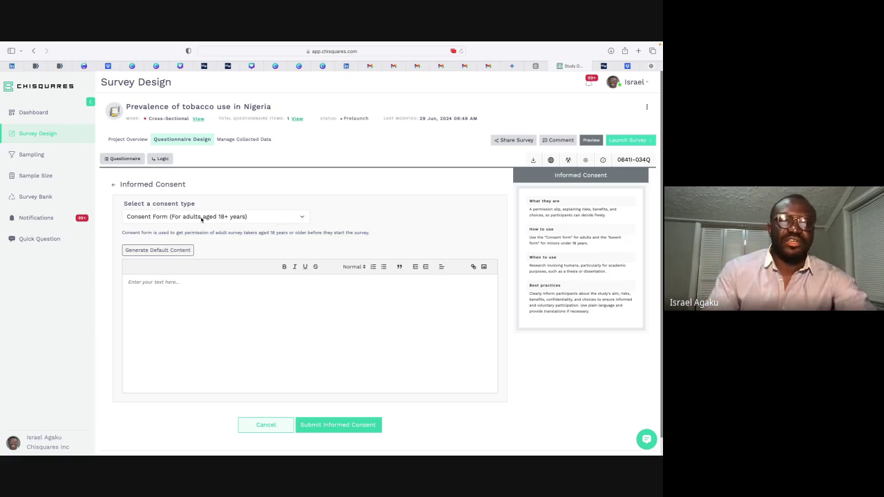
{"action": "left_click", "coordinate": [192, 305]}
{"action": "type", "text": "dhdhhs dshdhi"}
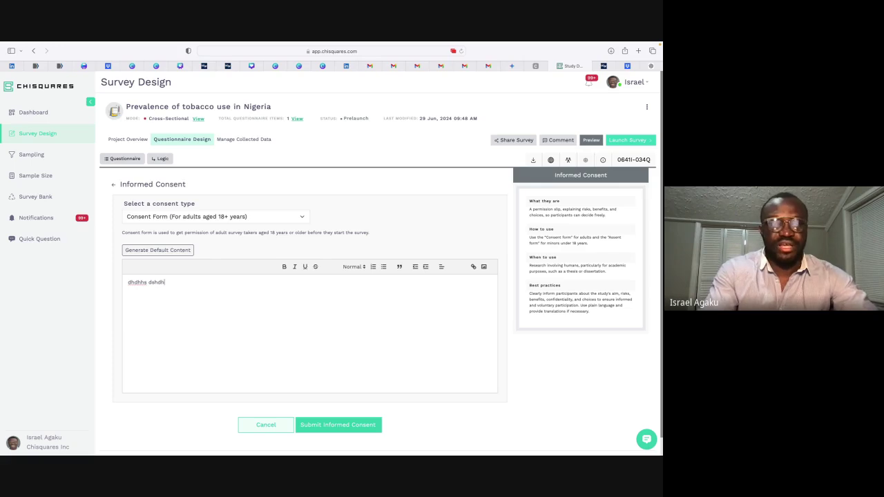
{"action": "key", "text": "BackSpace"}
{"action": "key", "text": "BackSpace"}
{"action": "key", "text": "BackSpace"}
{"action": "key", "text": "BackSpace"}
{"action": "key", "text": "BackSpace"}
{"action": "key", "text": "BackSpace"}
{"action": "key", "text": "BackSpace"}
{"action": "key", "text": "BackSpace"}
{"action": "key", "text": "BackSpace"}
{"action": "key", "text": "BackSpace"}
{"action": "key", "text": "BackSpace"}
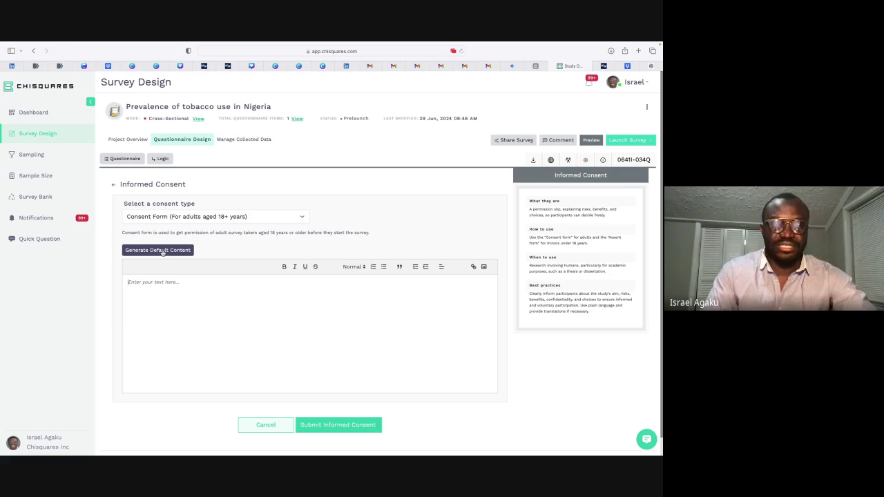
Step: Fill the adult consent form with the generated default survey text
{"action": "left_click", "coordinate": [163, 253]}
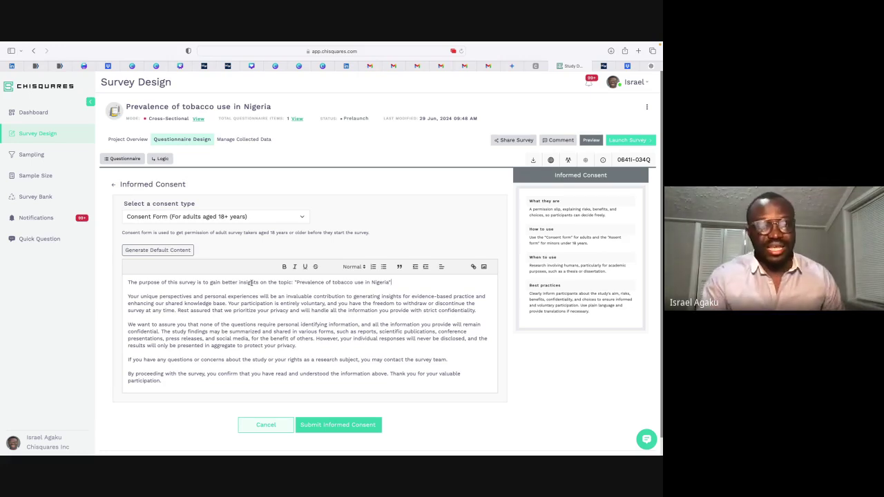
{"action": "triple_click", "coordinate": [144, 289]}
{"action": "left_click", "coordinate": [211, 292]}
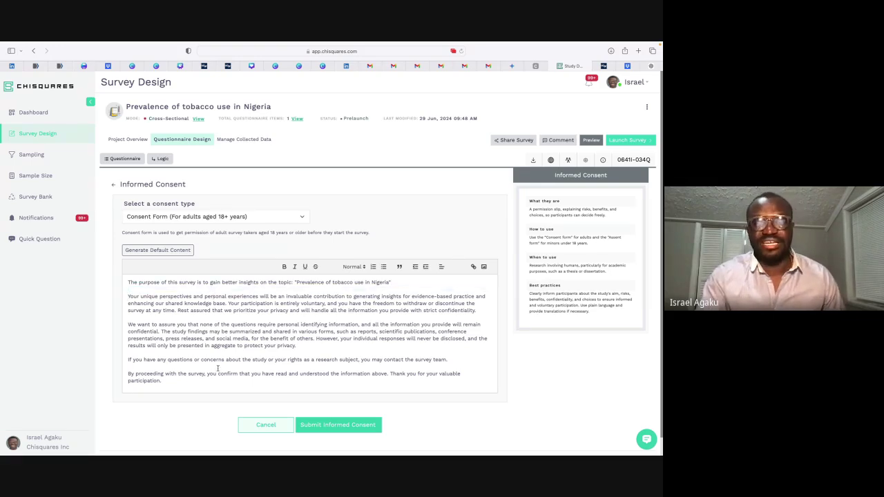
Step: Add a trial 'If you have any questions' line above the closing paragraph, then delete it
{"action": "scroll", "coordinate": [256, 347], "scroll_direction": "down", "scroll_amount": 1}
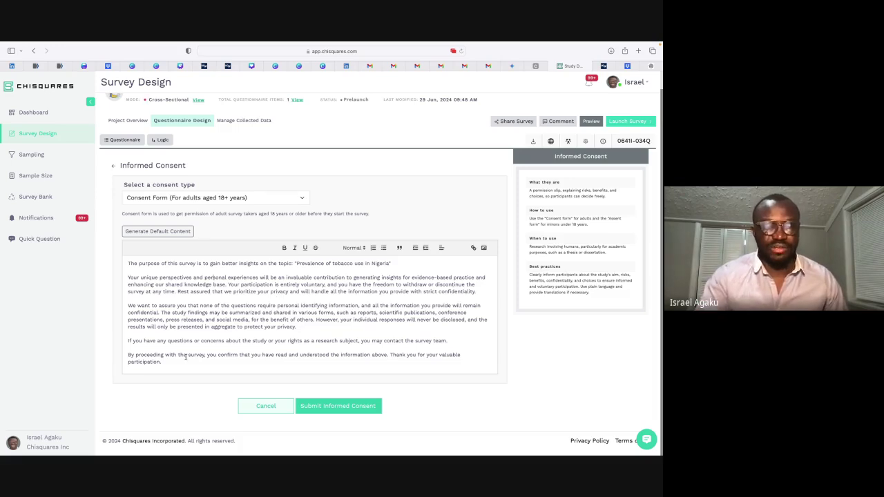
{"action": "key", "text": "Up"}
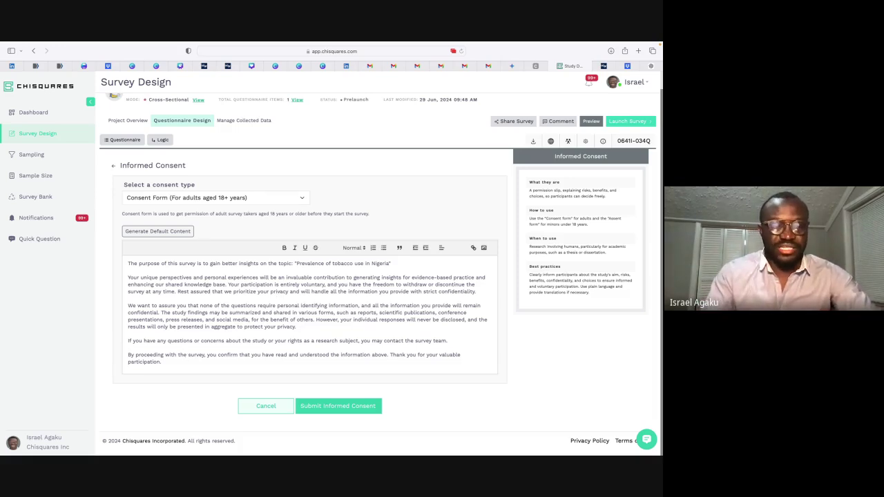
{"action": "key", "text": "Return"}
{"action": "type", "text": "If you "}
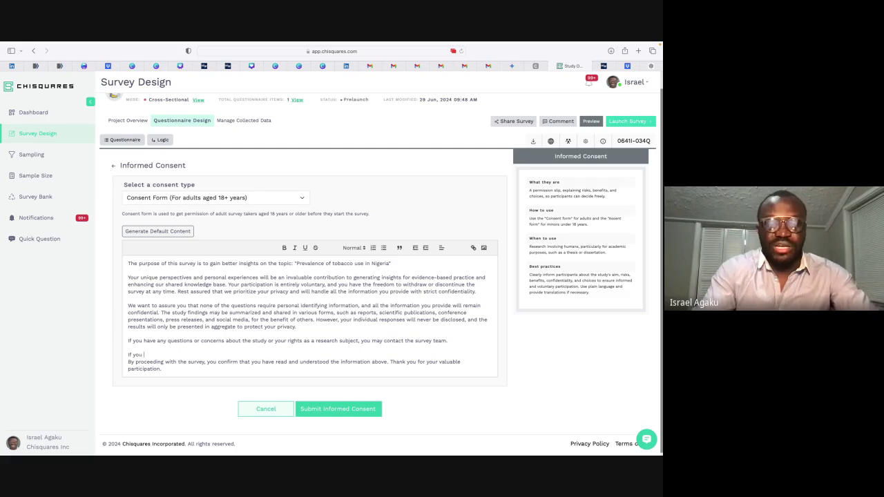
{"action": "type", "text": "have any questions,"}
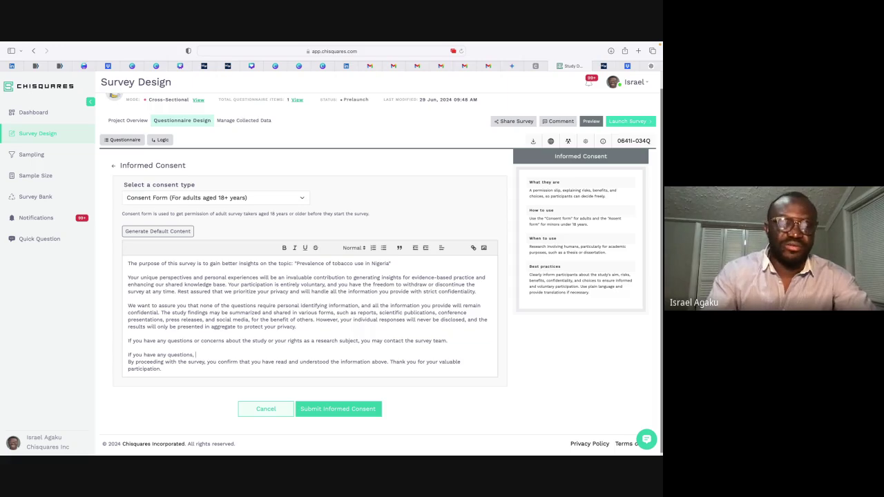
{"action": "key", "text": "shift+Up"}
{"action": "key", "text": "BackSpace"}
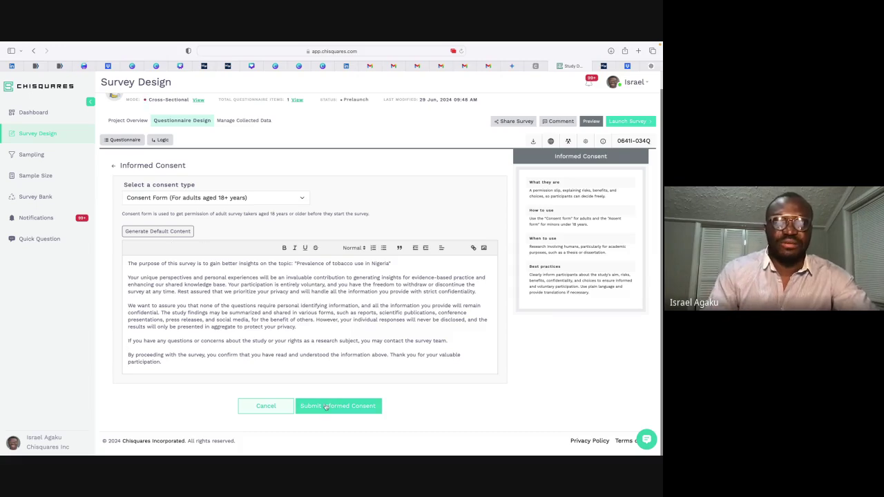
Step: Submit the adult consent form and begin another entry with Add New Informed Consent
{"action": "left_click", "coordinate": [321, 410]}
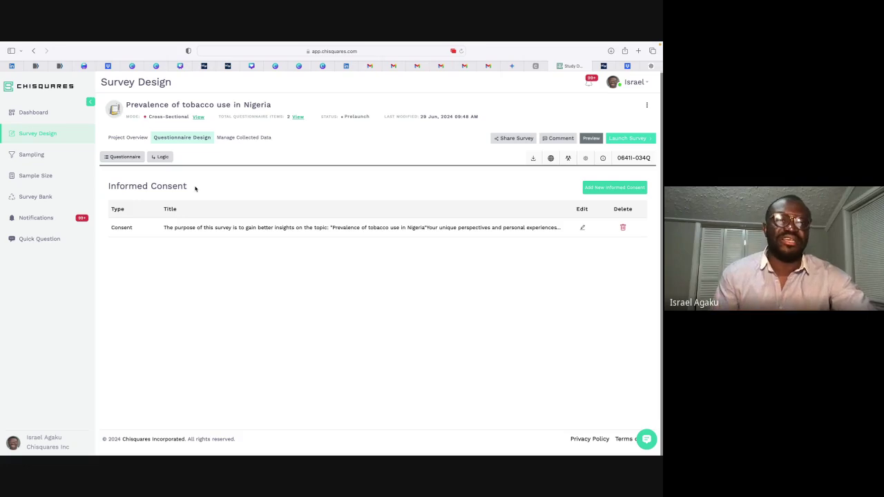
{"action": "left_click", "coordinate": [129, 158]}
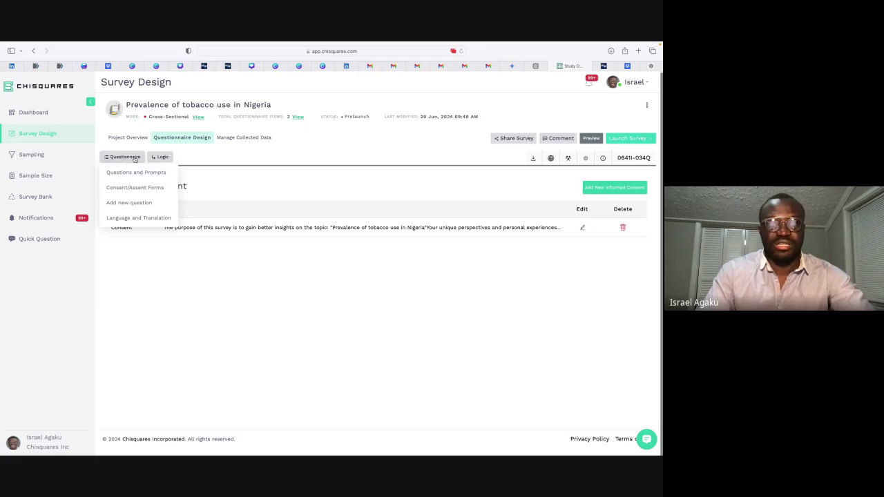
{"action": "left_click", "coordinate": [121, 187]}
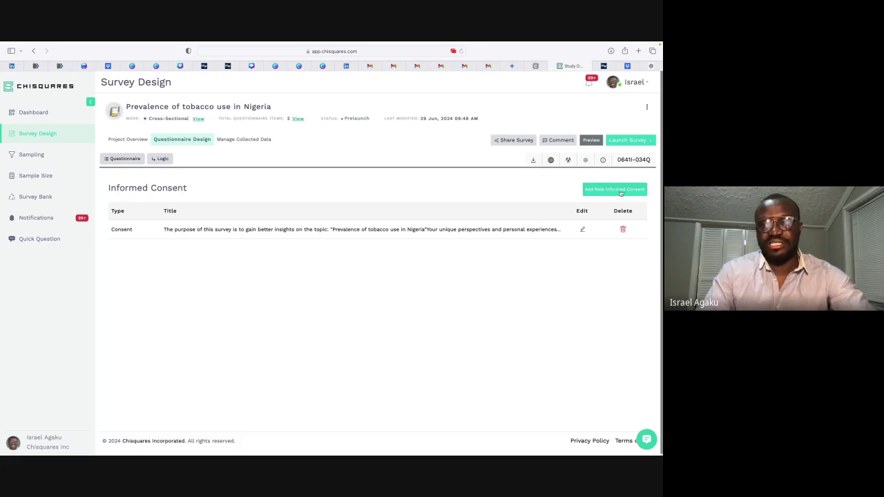
{"action": "left_click", "coordinate": [621, 193]}
Step: Create an Assent Form for minors below 18 with generated default text and submit it
{"action": "left_click", "coordinate": [245, 216]}
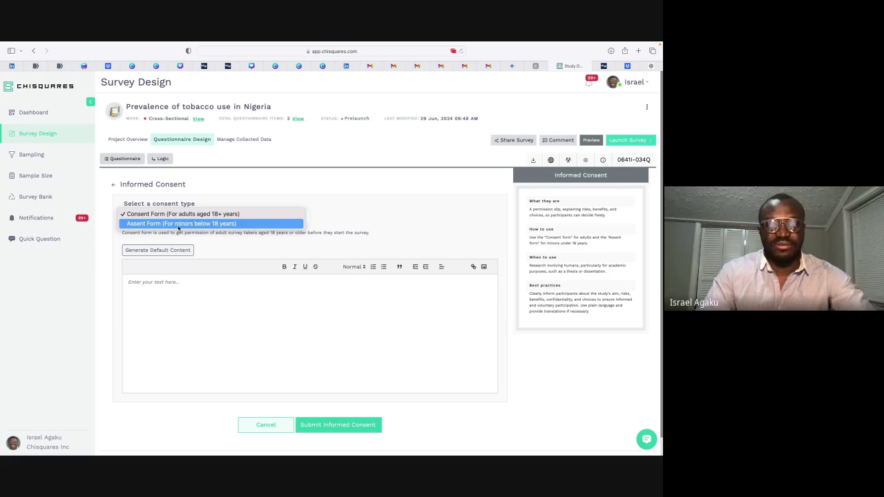
{"action": "left_click", "coordinate": [221, 223]}
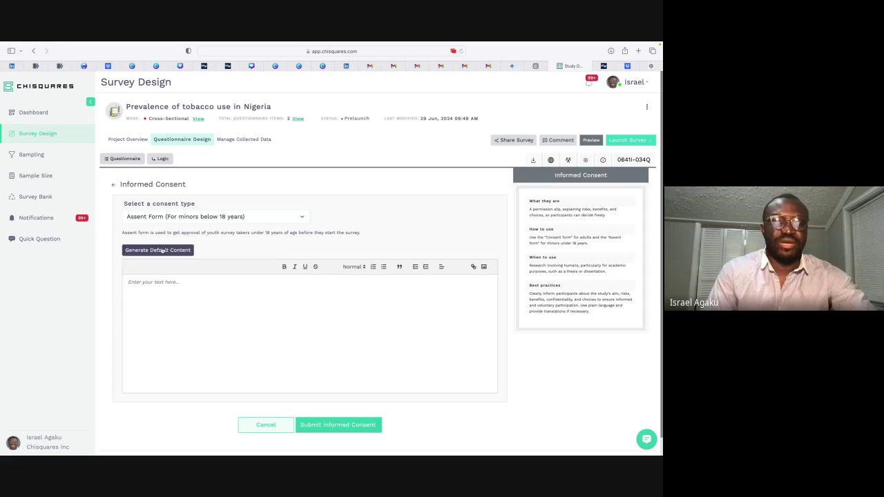
{"action": "left_click", "coordinate": [170, 286]}
{"action": "type", "text": "dsddsd"}
{"action": "key", "text": "BackSpace"}
{"action": "key", "text": "BackSpace"}
{"action": "key", "text": "BackSpace"}
{"action": "key", "text": "BackSpace"}
{"action": "key", "text": "BackSpace"}
{"action": "key", "text": "BackSpace"}
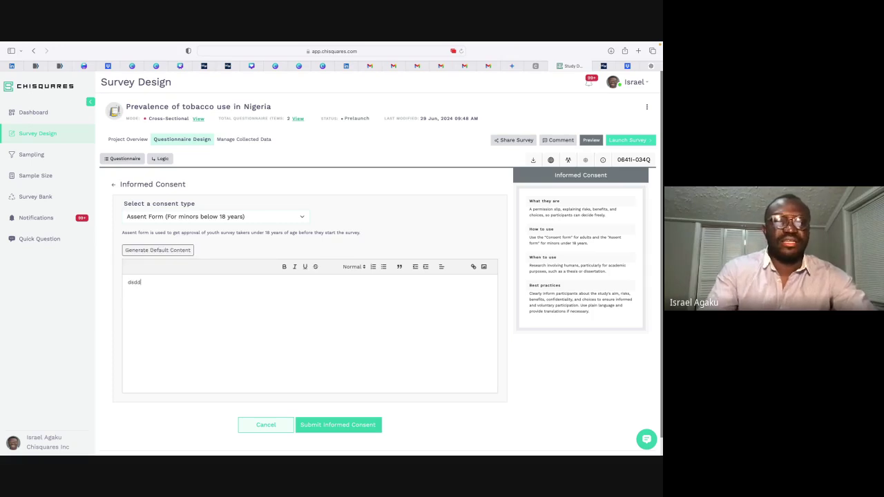
{"action": "left_click", "coordinate": [132, 253]}
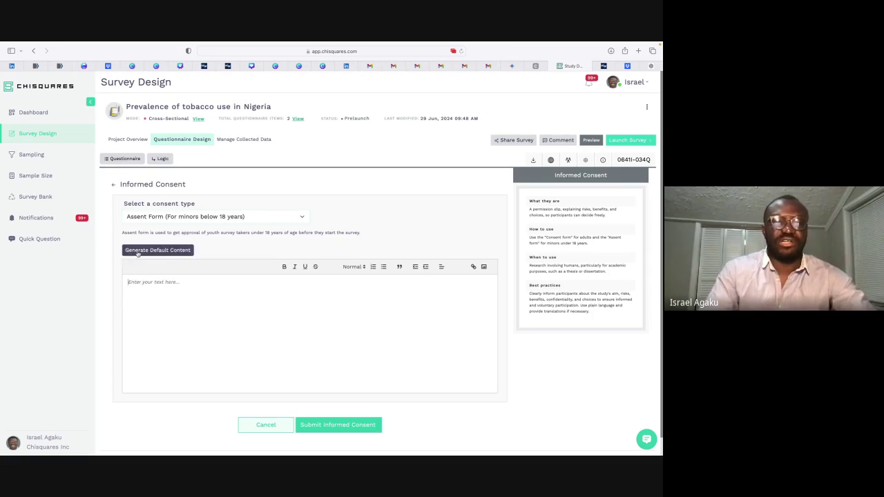
{"action": "scroll", "coordinate": [183, 322], "scroll_direction": "down", "scroll_amount": 1}
{"action": "scroll", "coordinate": [183, 321], "scroll_direction": "down", "scroll_amount": 2}
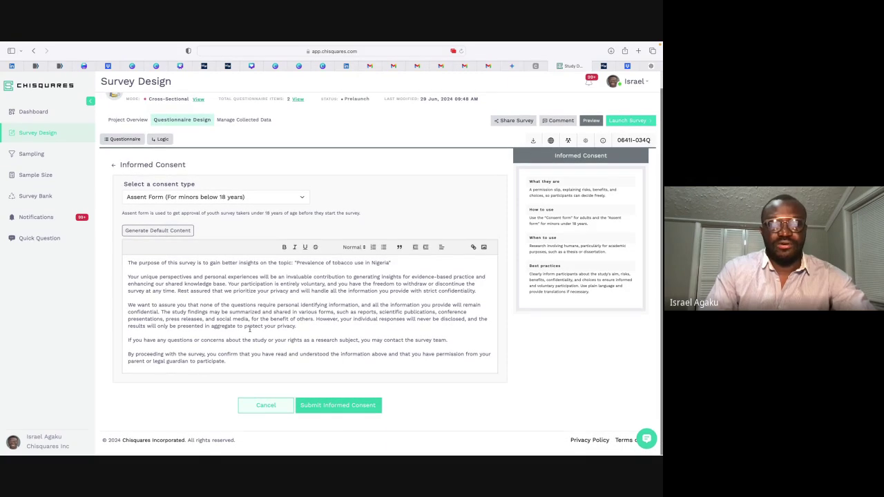
{"action": "left_click", "coordinate": [326, 406]}
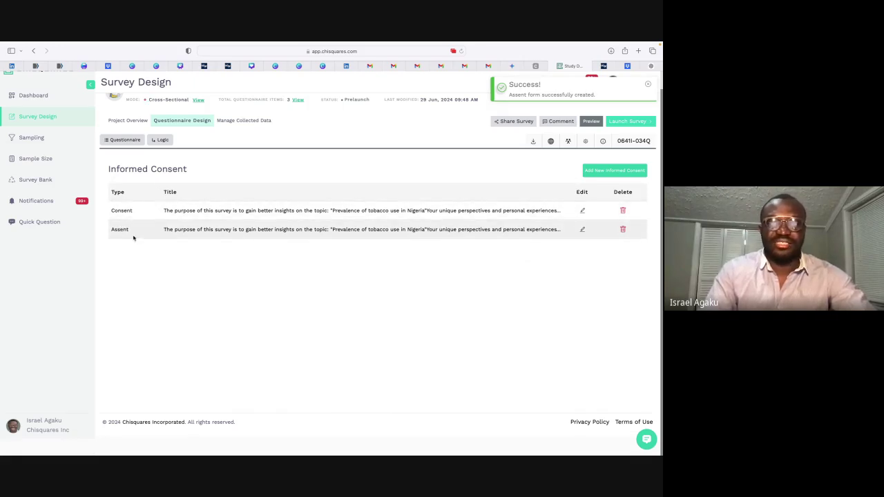
{"action": "scroll", "coordinate": [187, 262], "scroll_direction": "up", "scroll_amount": 1}
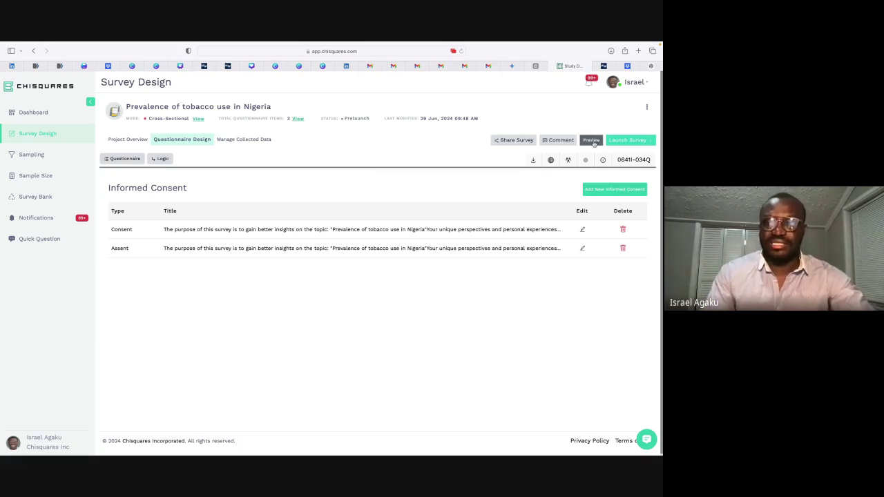
{"action": "left_click", "coordinate": [591, 140]}
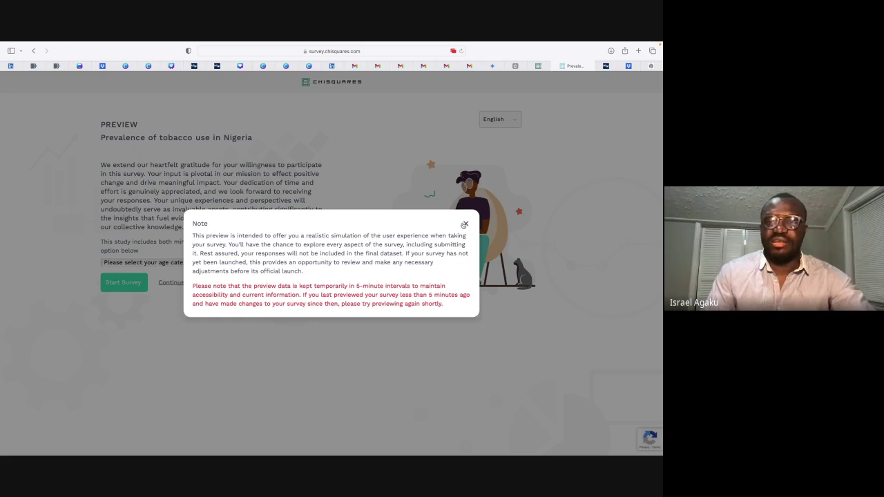
{"action": "left_click", "coordinate": [465, 224]}
{"action": "left_click", "coordinate": [538, 65]}
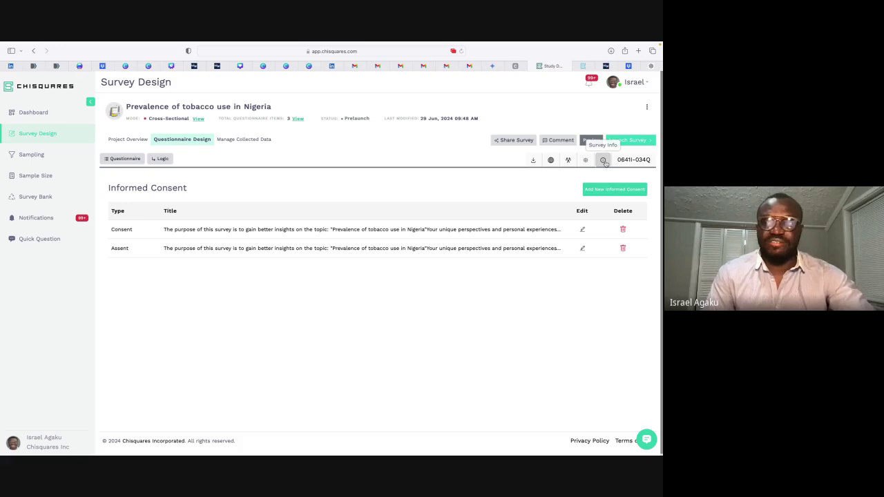
{"action": "left_click", "coordinate": [604, 160]}
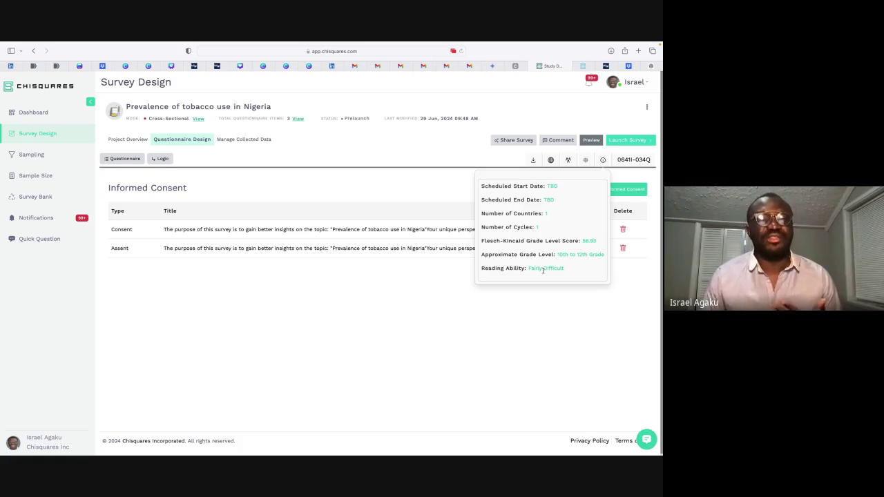
{"action": "left_click", "coordinate": [539, 334]}
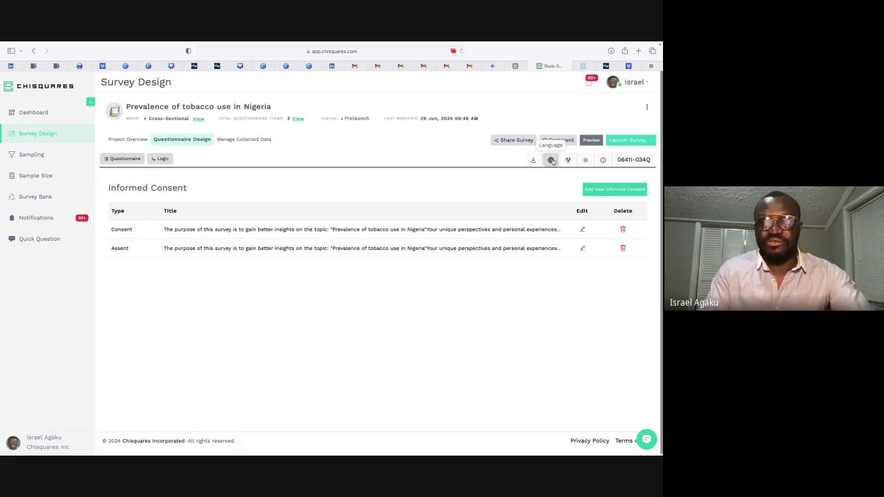
Step: Add Hausa as a new manual web-form translation language for the survey
{"action": "left_click", "coordinate": [551, 160]}
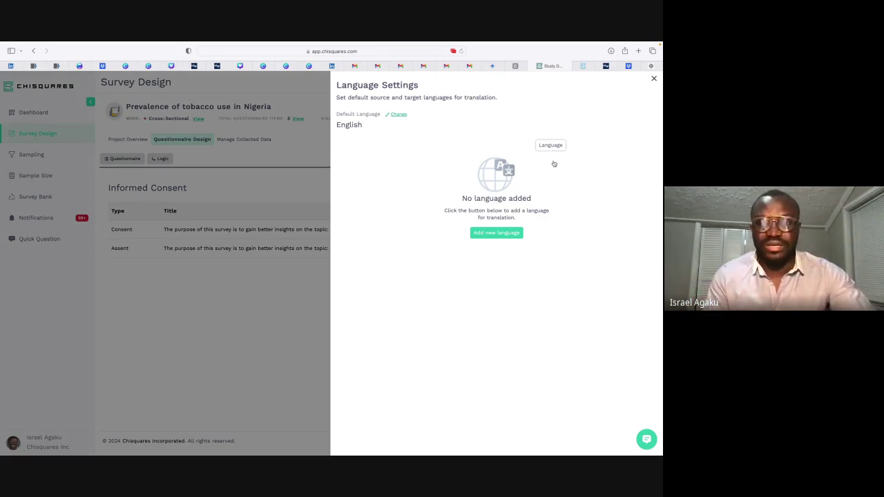
{"action": "left_click", "coordinate": [492, 233]}
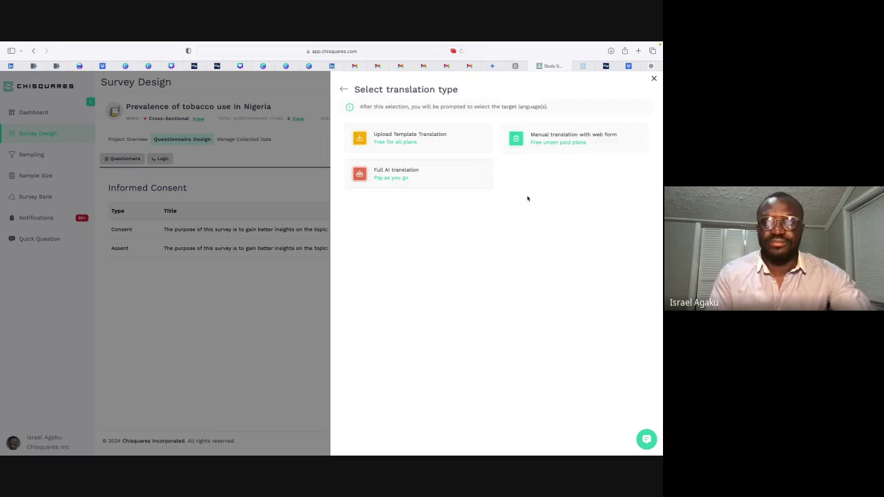
{"action": "left_click", "coordinate": [561, 140]}
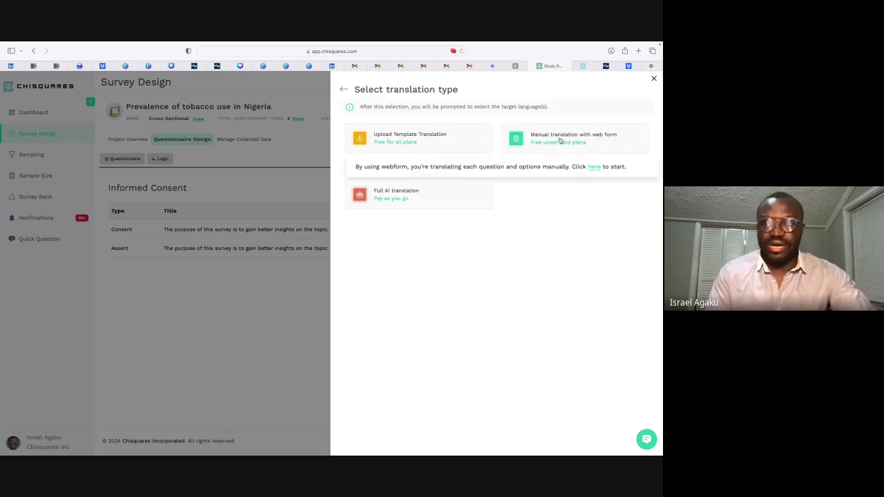
{"action": "left_click", "coordinate": [595, 166]}
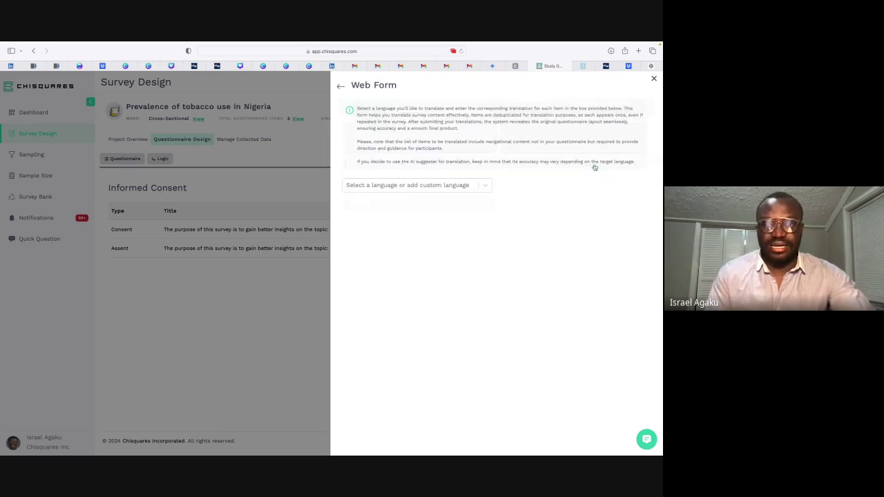
{"action": "left_click", "coordinate": [407, 186]}
{"action": "type", "text": "i"}
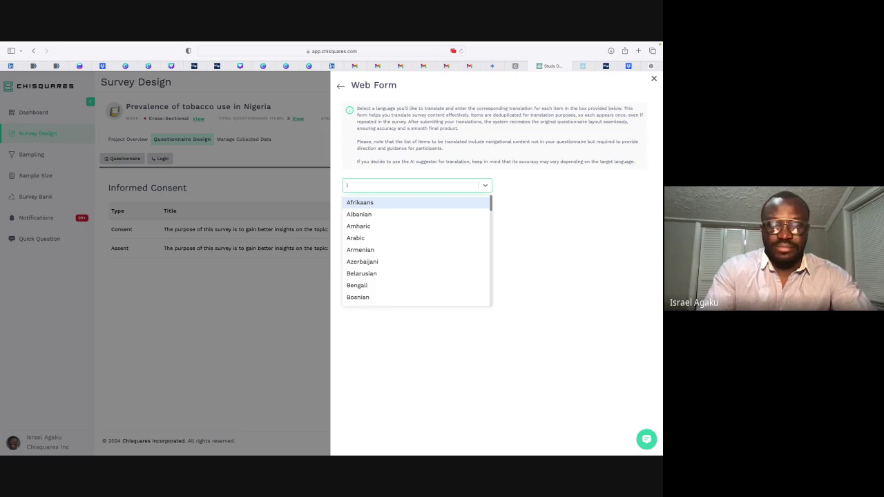
{"action": "key", "text": "BackSpace"}
{"action": "type", "text": "haus"}
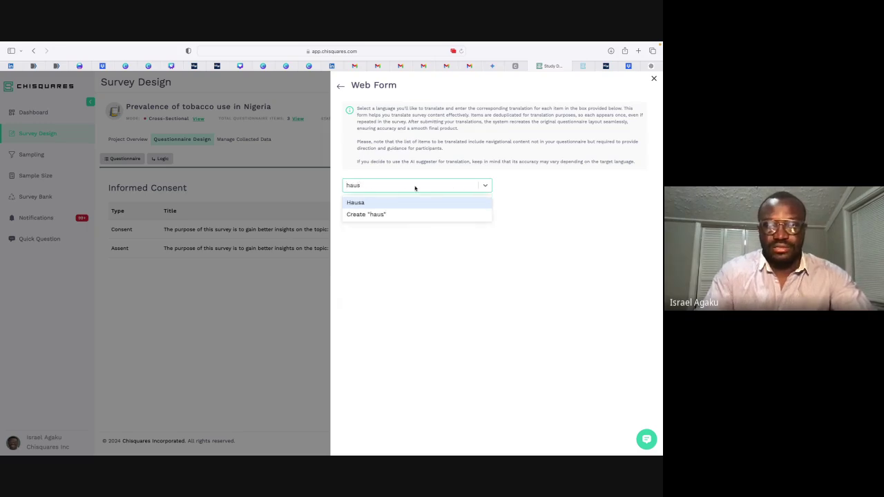
{"action": "left_click", "coordinate": [388, 202]}
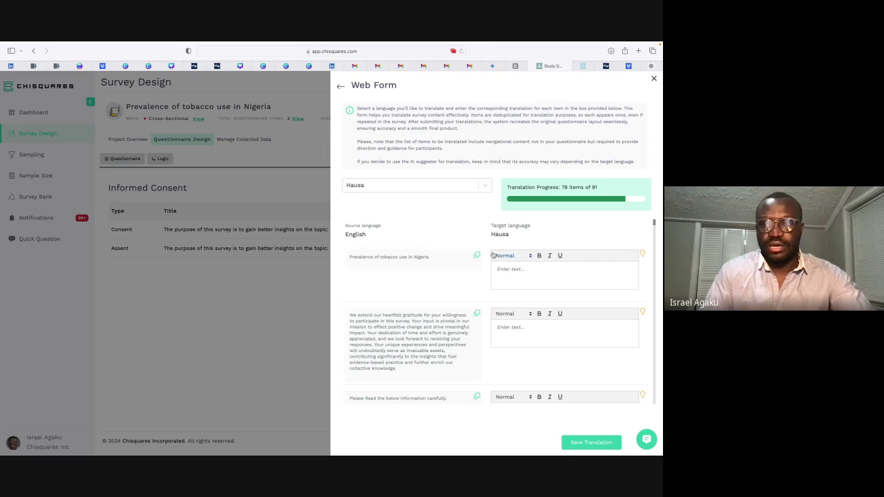
{"action": "scroll", "coordinate": [505, 254], "scroll_direction": "down", "scroll_amount": 1}
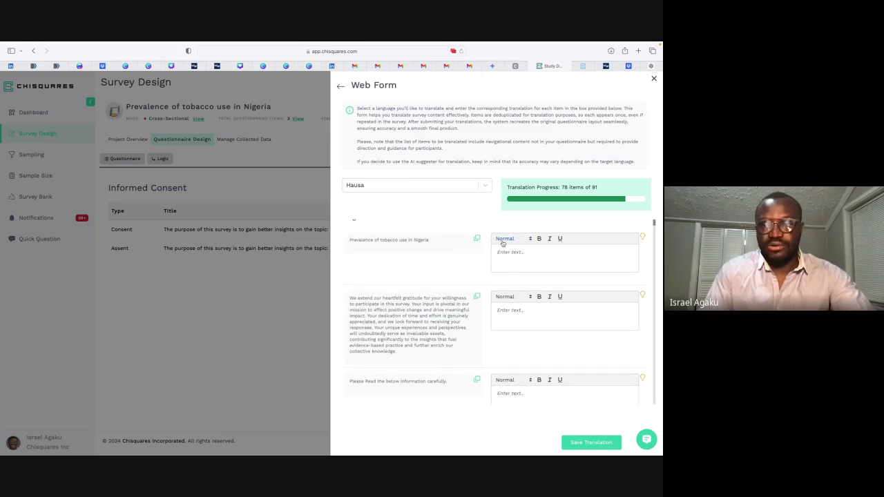
{"action": "scroll", "coordinate": [410, 242], "scroll_direction": "up", "scroll_amount": 1}
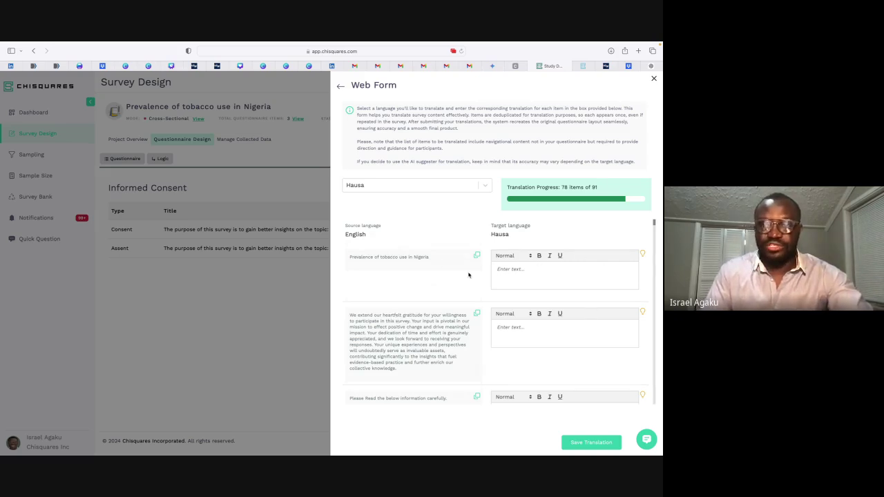
Step: Generate an AI-suggested Hausa translation of the survey title
{"action": "left_click", "coordinate": [526, 274]}
{"action": "key", "text": "super+v"}
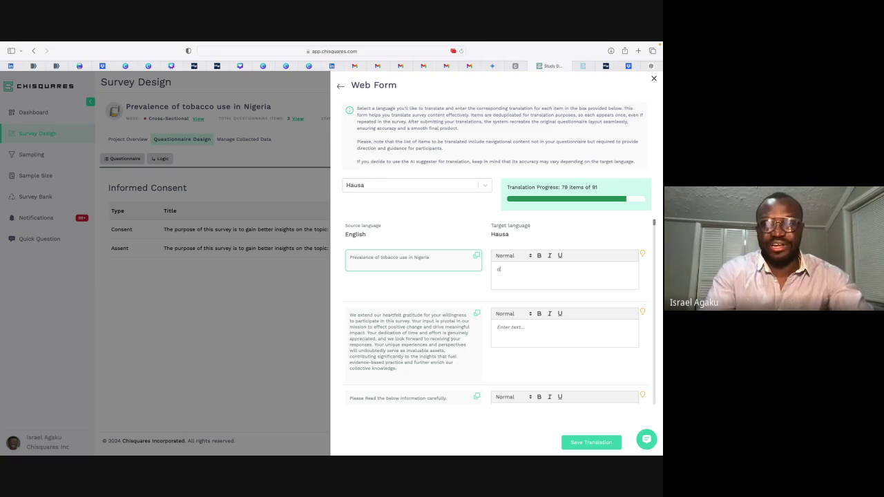
{"action": "key", "text": "super+z"}
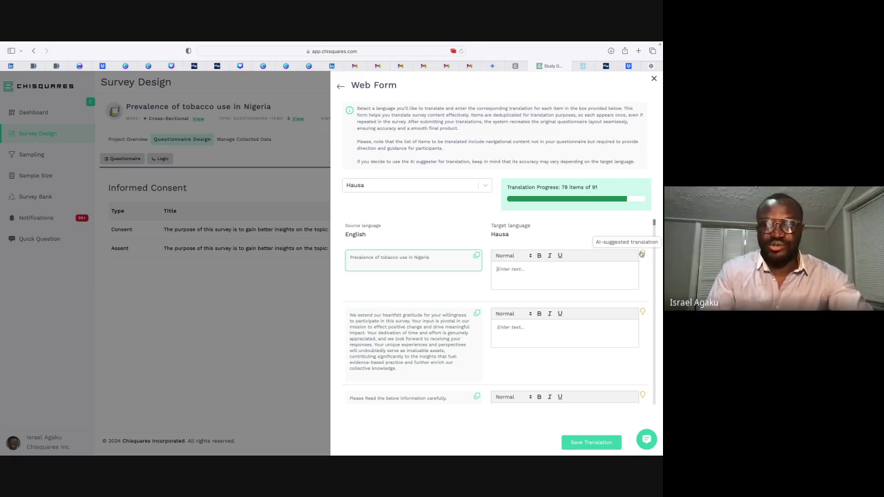
{"action": "left_click", "coordinate": [643, 255]}
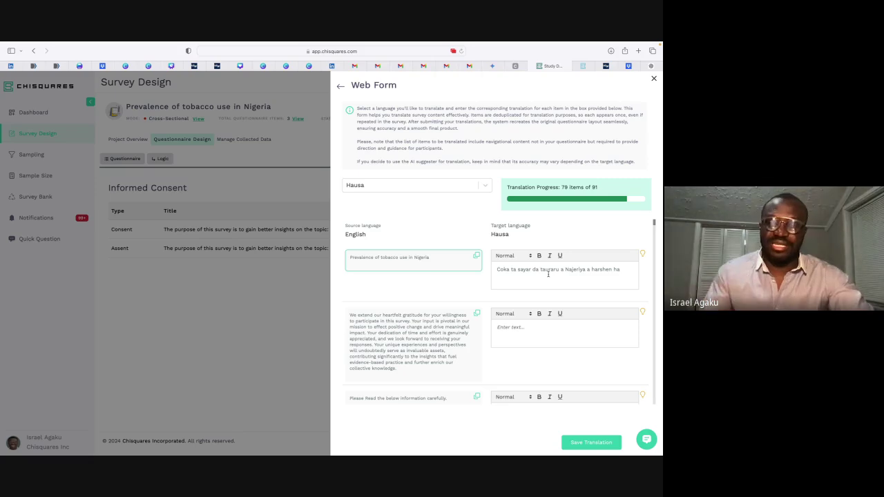
{"action": "scroll", "coordinate": [547, 274], "scroll_direction": "down", "scroll_amount": 1}
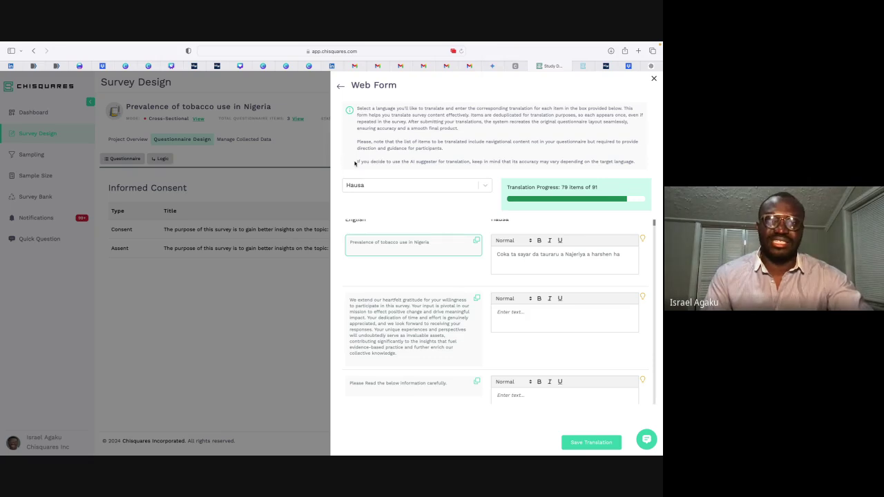
Step: Request an AI Hausa translation of the gratitude paragraph
{"action": "left_click_drag", "start_coordinate": [356, 108], "coordinate": [454, 163]}
{"action": "left_click", "coordinate": [454, 163]}
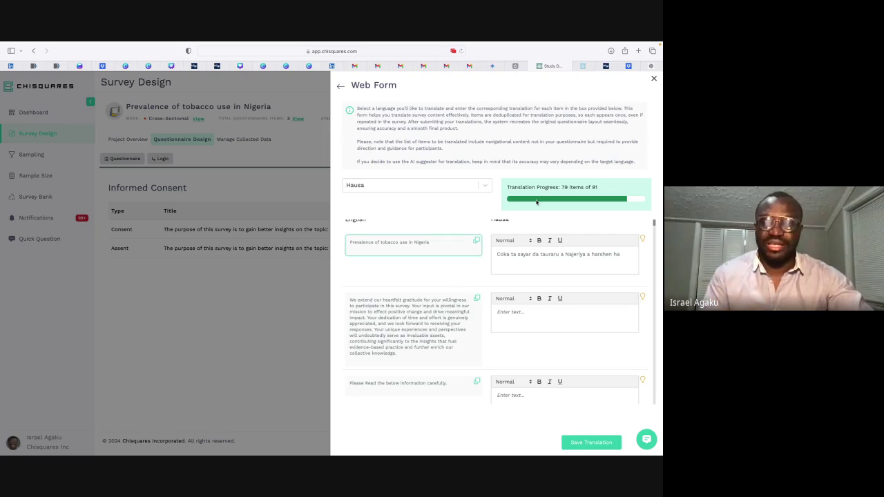
{"action": "left_click", "coordinate": [573, 320]}
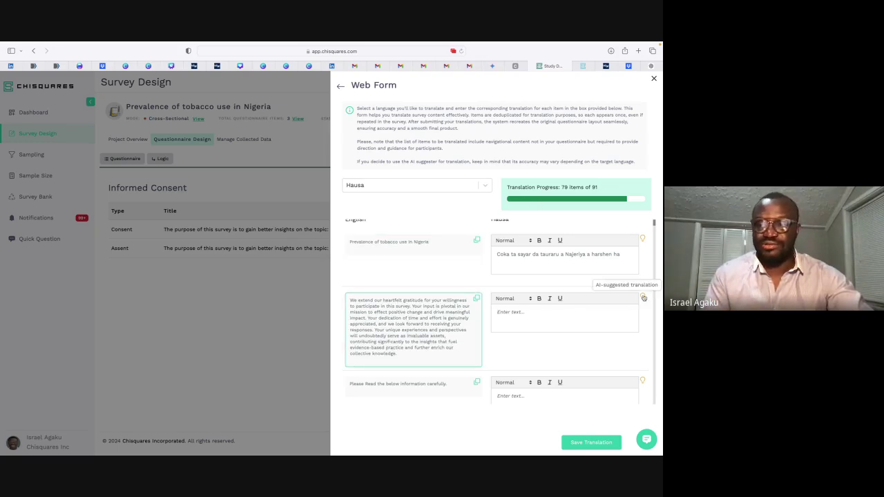
{"action": "left_click", "coordinate": [644, 297]}
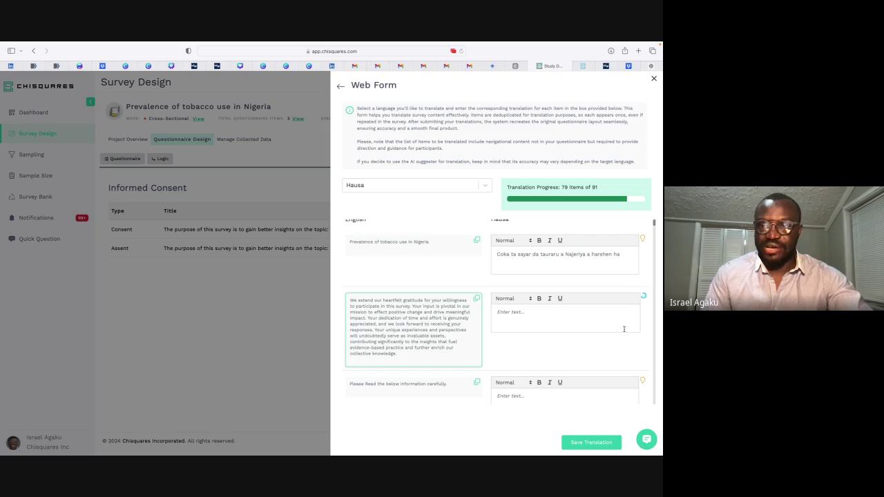
{"action": "scroll", "coordinate": [623, 329], "scroll_direction": "down", "scroll_amount": 2}
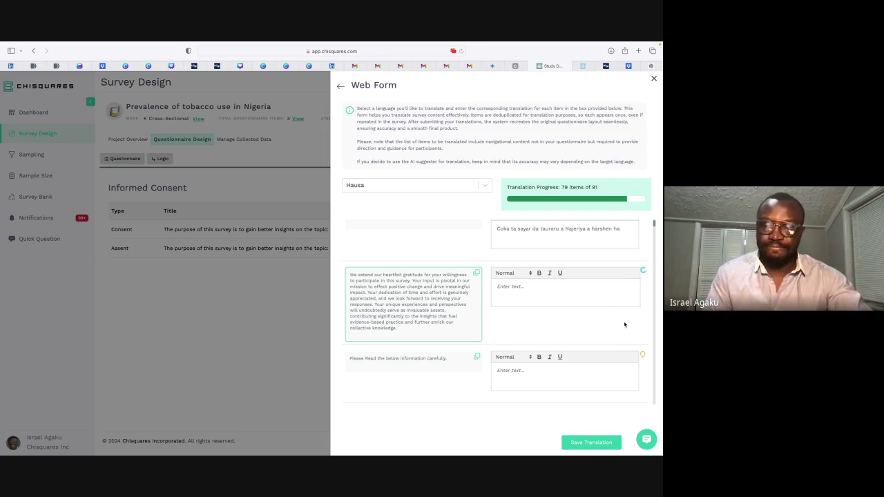
{"action": "scroll", "coordinate": [608, 315], "scroll_direction": "down", "scroll_amount": 1}
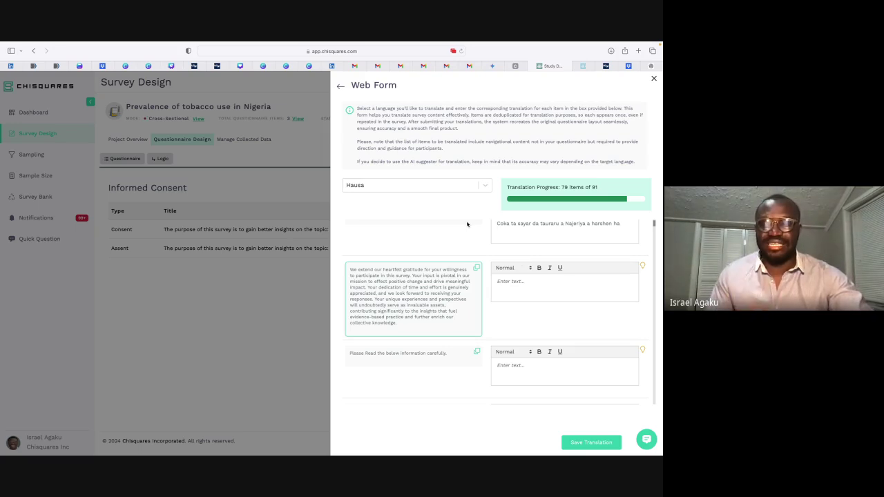
{"action": "scroll", "coordinate": [476, 228], "scroll_direction": "up", "scroll_amount": 2}
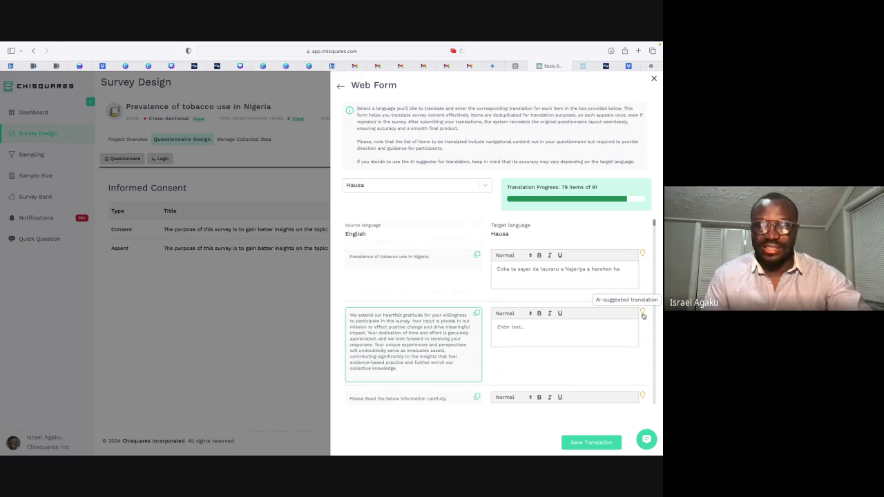
Step: AI-translate the gratitude paragraph, 'Please Read the below information carefully.' line and consent purpose paragraph into Hausa
{"action": "left_click", "coordinate": [643, 313]}
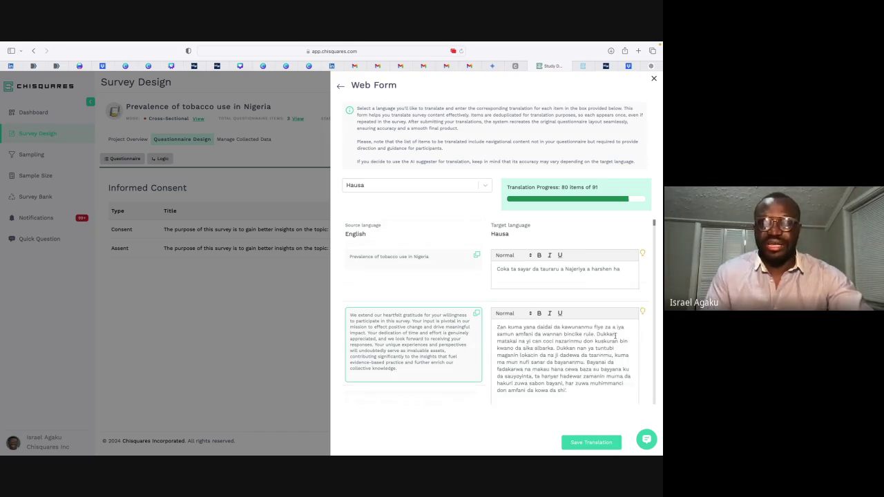
{"action": "scroll", "coordinate": [621, 332], "scroll_direction": "down", "scroll_amount": 3}
{"action": "scroll", "coordinate": [615, 336], "scroll_direction": "down", "scroll_amount": 1}
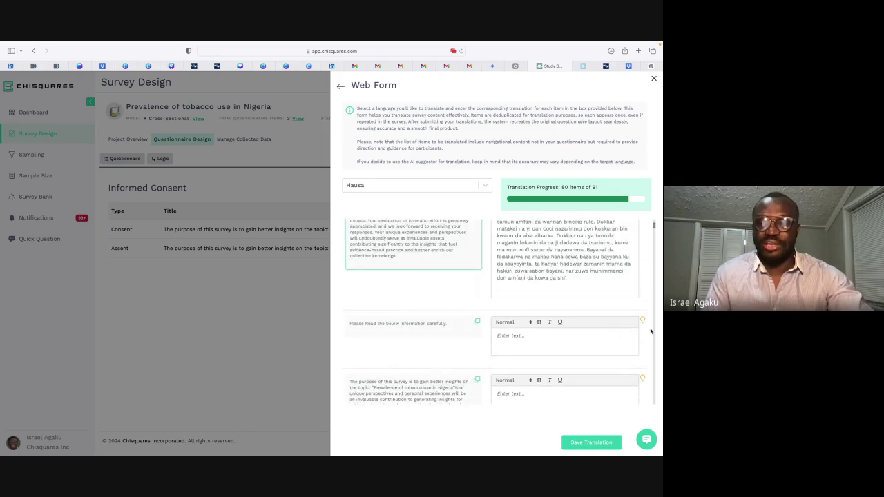
{"action": "left_click", "coordinate": [643, 321]}
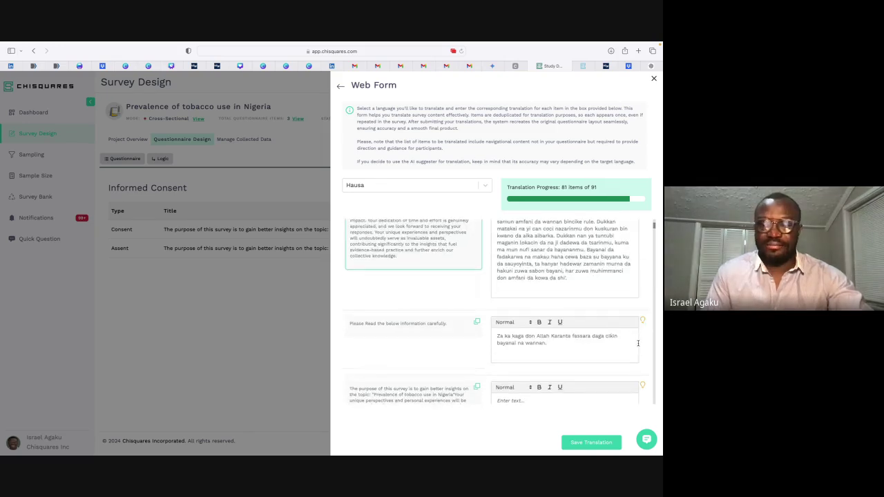
{"action": "scroll", "coordinate": [645, 345], "scroll_direction": "down", "scroll_amount": 1}
{"action": "left_click", "coordinate": [642, 365]}
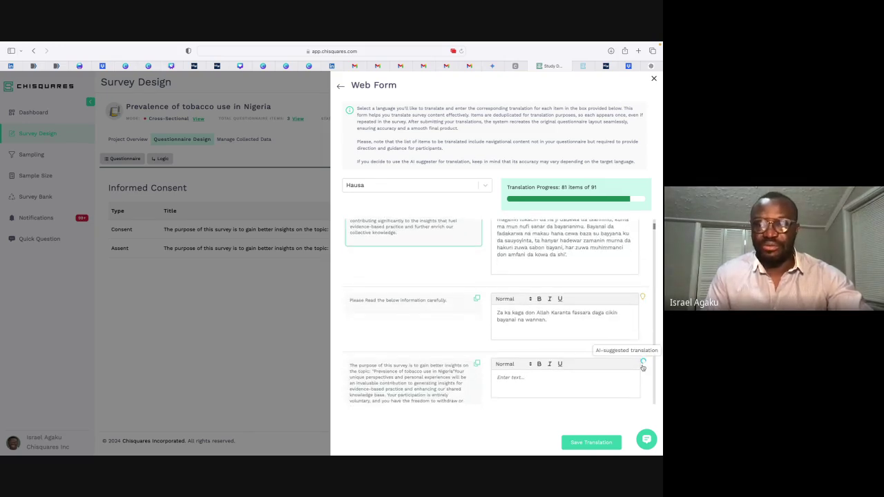
{"action": "scroll", "coordinate": [642, 368], "scroll_direction": "down", "scroll_amount": 2}
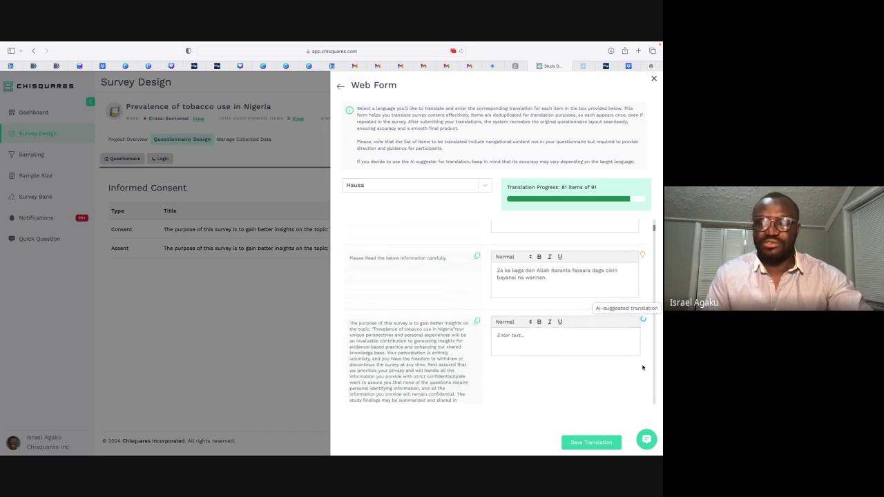
{"action": "scroll", "coordinate": [642, 368], "scroll_direction": "down", "scroll_amount": 1}
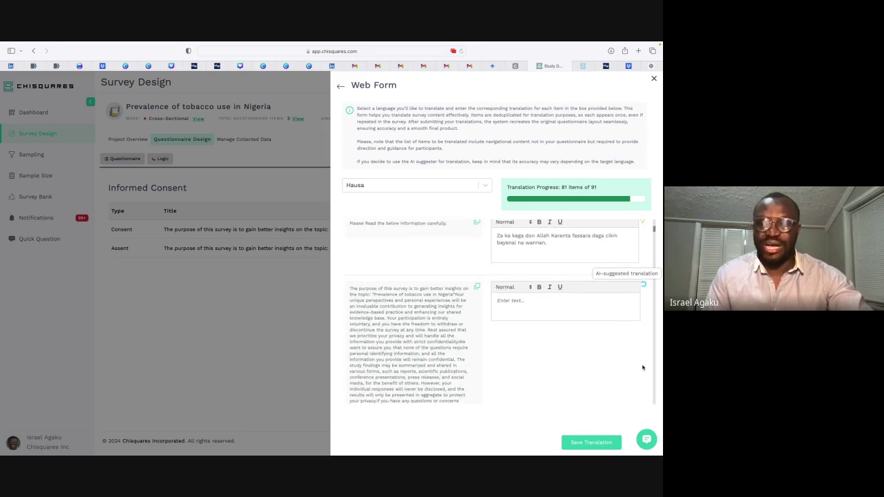
{"action": "scroll", "coordinate": [642, 368], "scroll_direction": "down", "scroll_amount": 1}
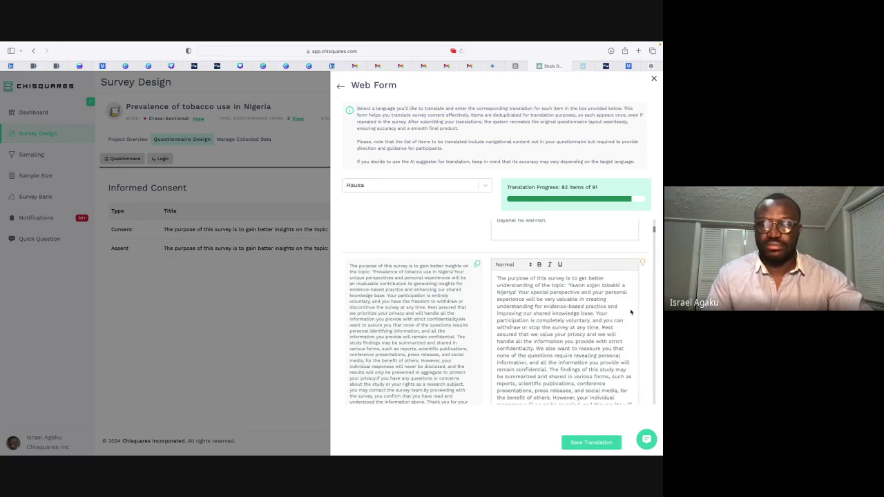
Step: Replace the English rewording in the consent-purpose paragraph with a fresh AI Hausa translation
{"action": "left_click", "coordinate": [642, 250]}
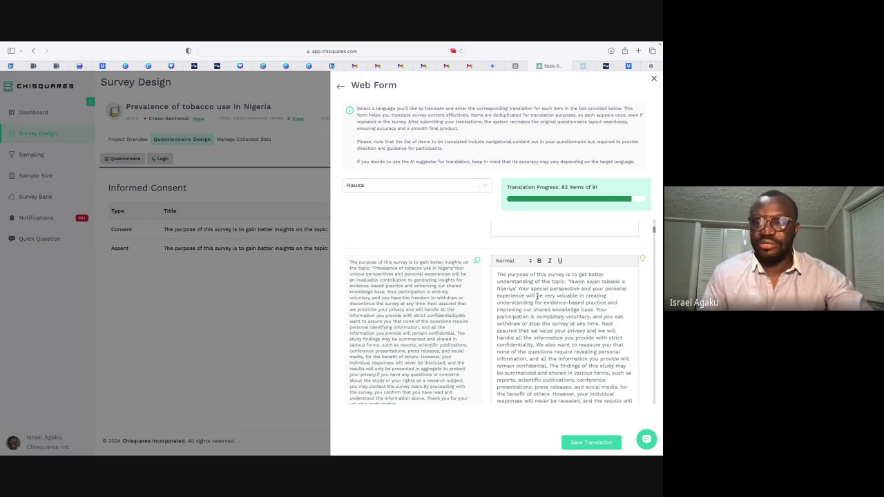
{"action": "key", "text": "ctrl+a"}
{"action": "key", "text": "BackSpace"}
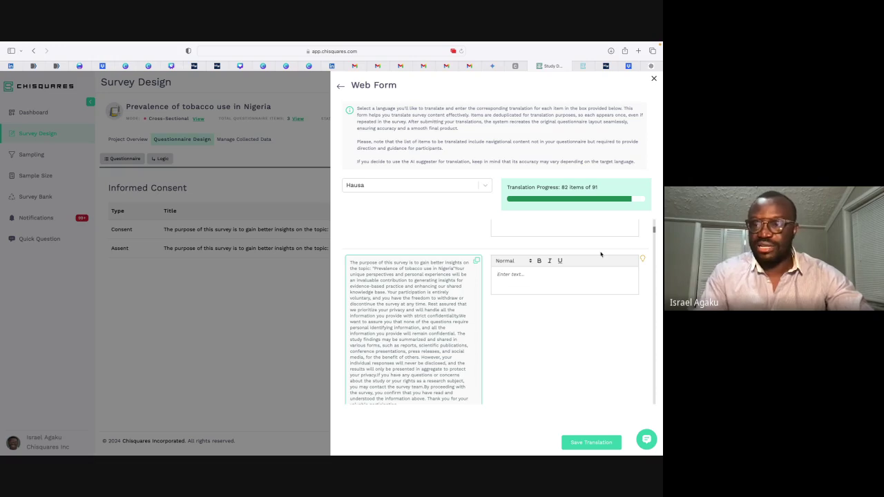
{"action": "left_click", "coordinate": [642, 259]}
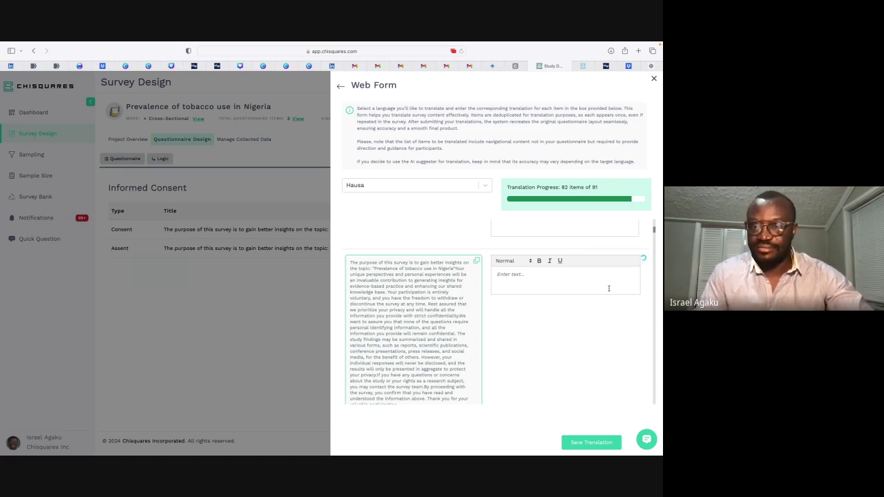
{"action": "scroll", "coordinate": [585, 299], "scroll_direction": "down", "scroll_amount": 1}
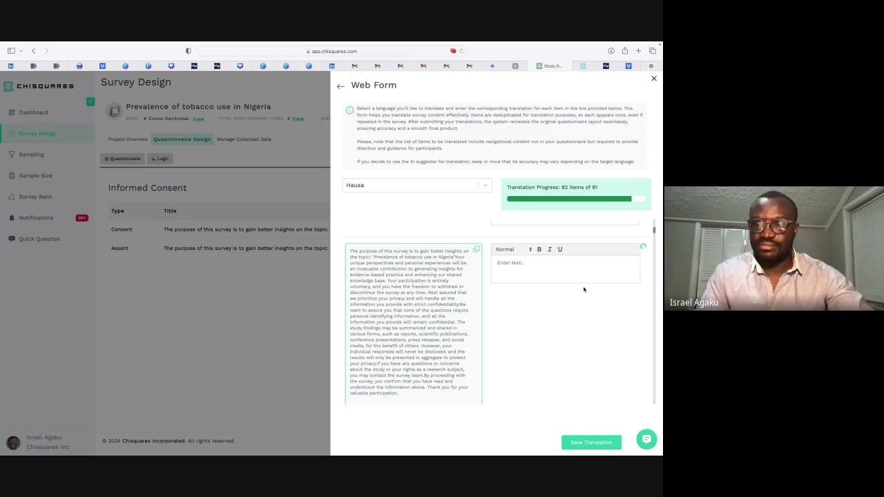
{"action": "scroll", "coordinate": [583, 289], "scroll_direction": "down", "scroll_amount": 1}
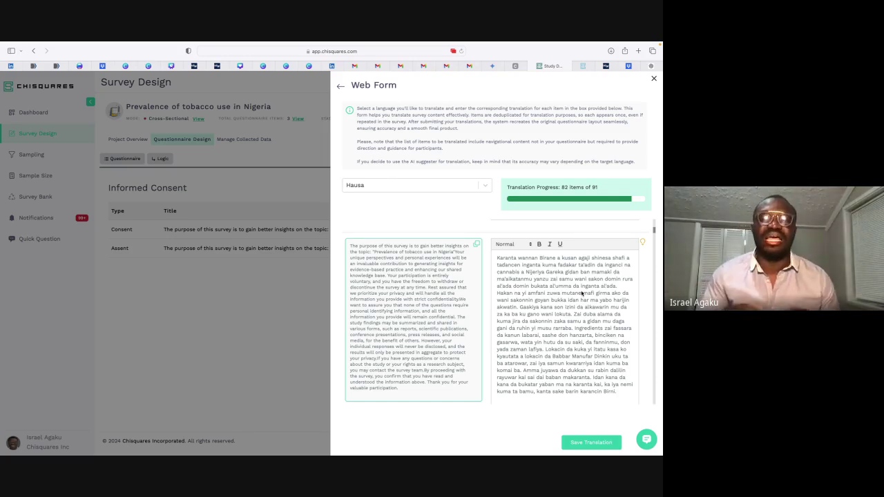
{"action": "scroll", "coordinate": [570, 236], "scroll_direction": "down", "scroll_amount": 5}
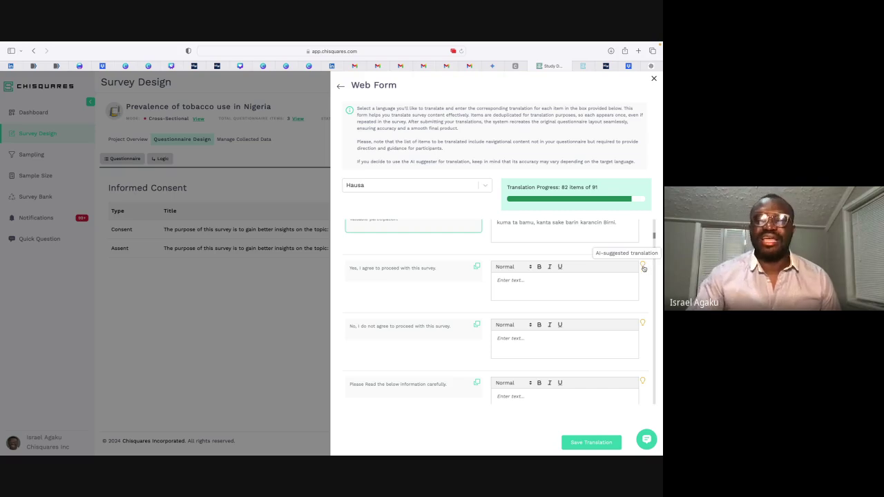
Step: AI-translate the agree and disagree options, the Please Read line and the consent paragraph into Hausa
{"action": "left_click", "coordinate": [642, 266]}
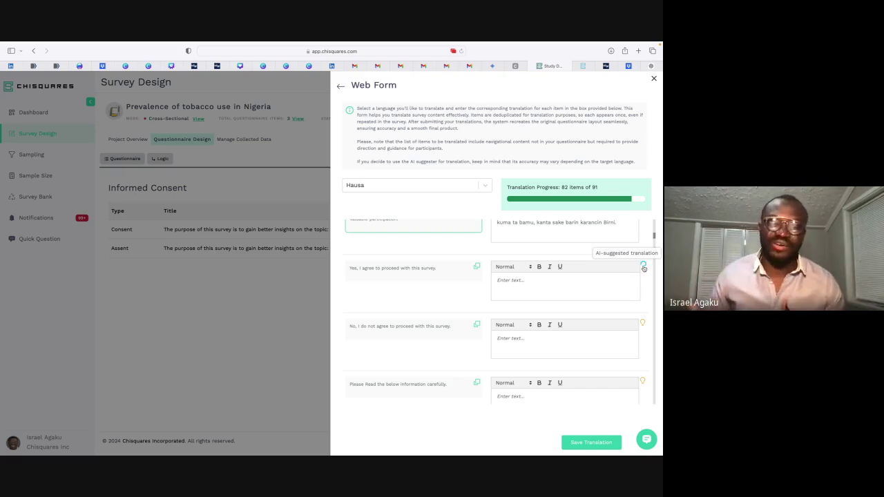
{"action": "scroll", "coordinate": [643, 268], "scroll_direction": "down", "scroll_amount": 1}
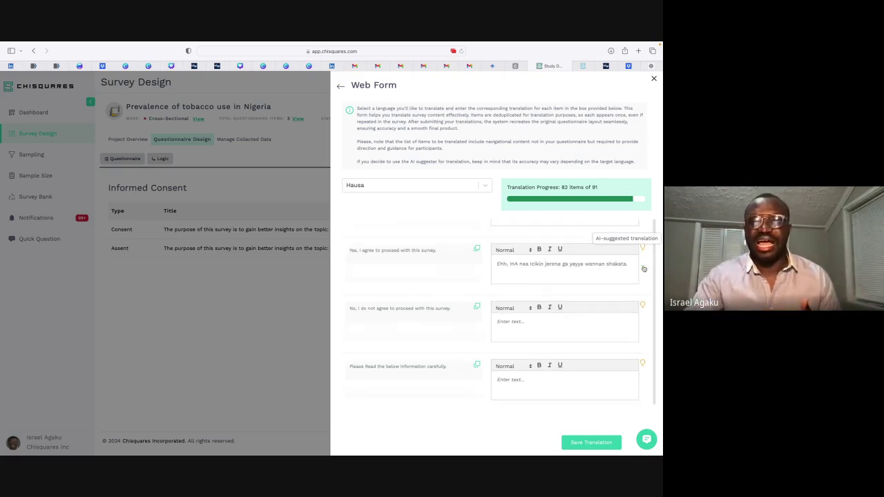
{"action": "left_click", "coordinate": [642, 298]}
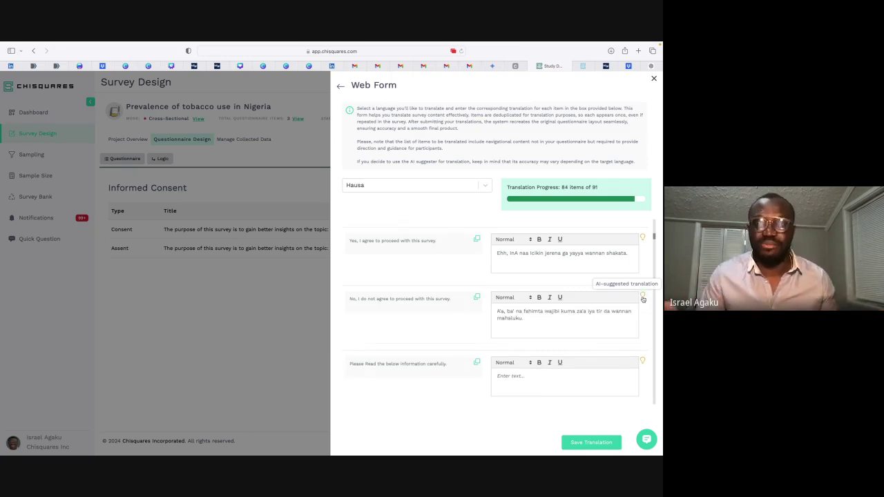
{"action": "scroll", "coordinate": [643, 298], "scroll_direction": "down", "scroll_amount": 2}
{"action": "left_click", "coordinate": [643, 319]}
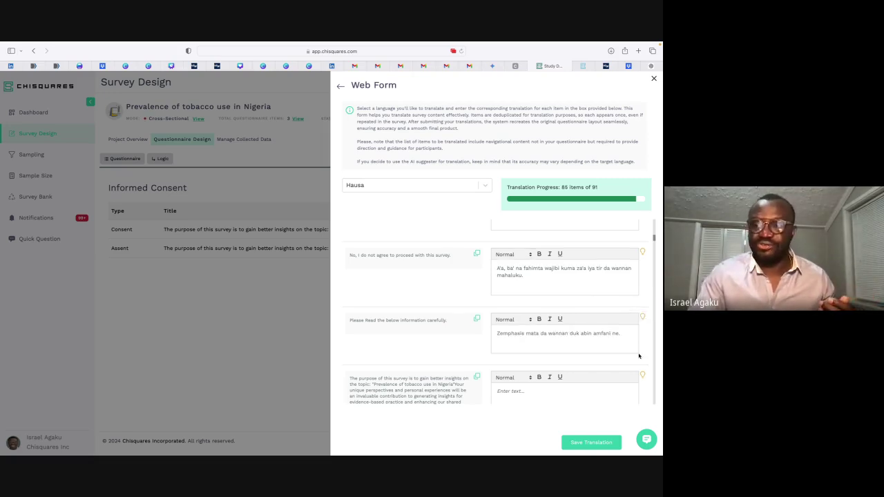
{"action": "left_click", "coordinate": [642, 376]}
{"action": "scroll", "coordinate": [642, 378], "scroll_direction": "down", "scroll_amount": 1}
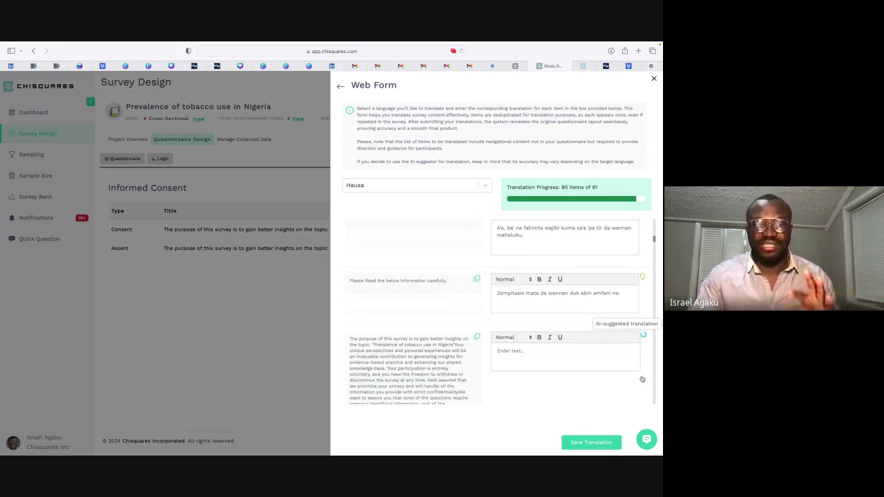
{"action": "scroll", "coordinate": [641, 379], "scroll_direction": "down", "scroll_amount": 1}
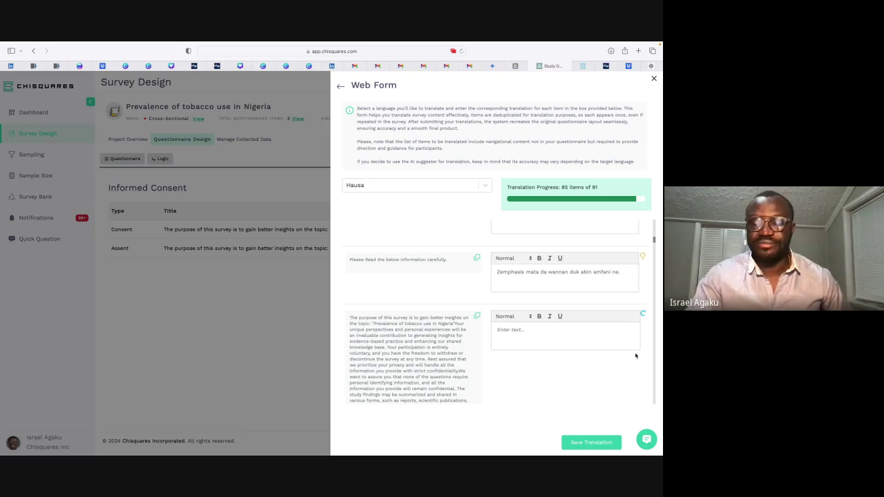
Step: Clear the poor consent-paragraph Hausa translation and regenerate it with AI
{"action": "scroll", "coordinate": [636, 355], "scroll_direction": "down", "scroll_amount": 2}
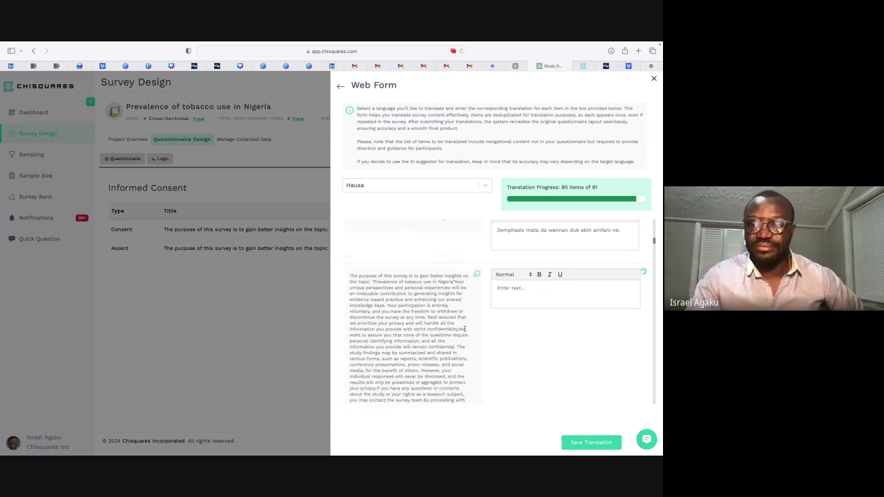
{"action": "scroll", "coordinate": [464, 329], "scroll_direction": "down", "scroll_amount": 1}
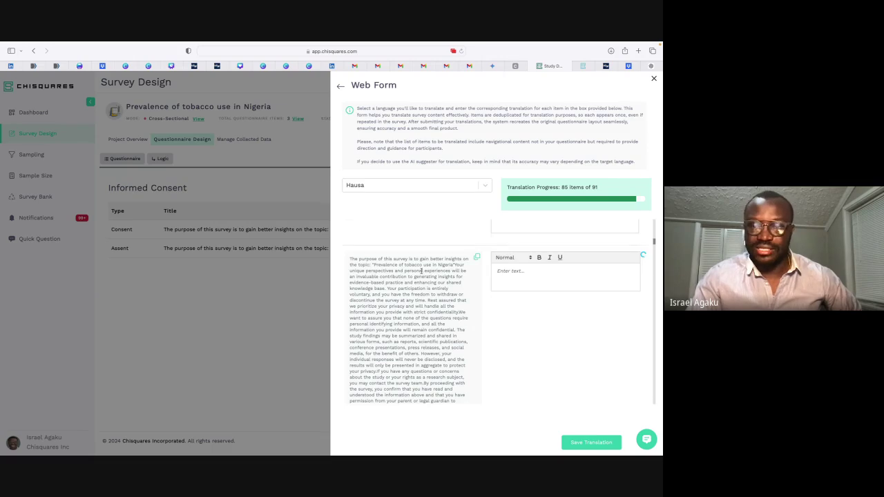
{"action": "scroll", "coordinate": [445, 313], "scroll_direction": "down", "scroll_amount": 2}
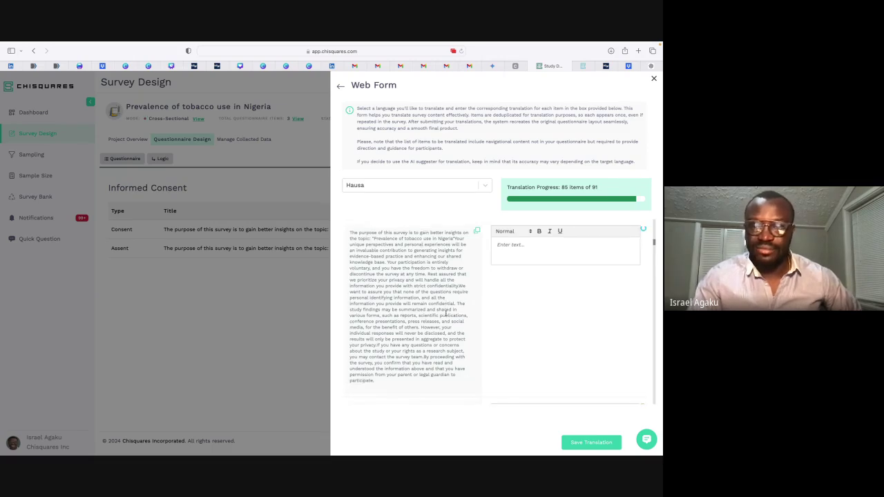
{"action": "scroll", "coordinate": [445, 314], "scroll_direction": "up", "scroll_amount": 1}
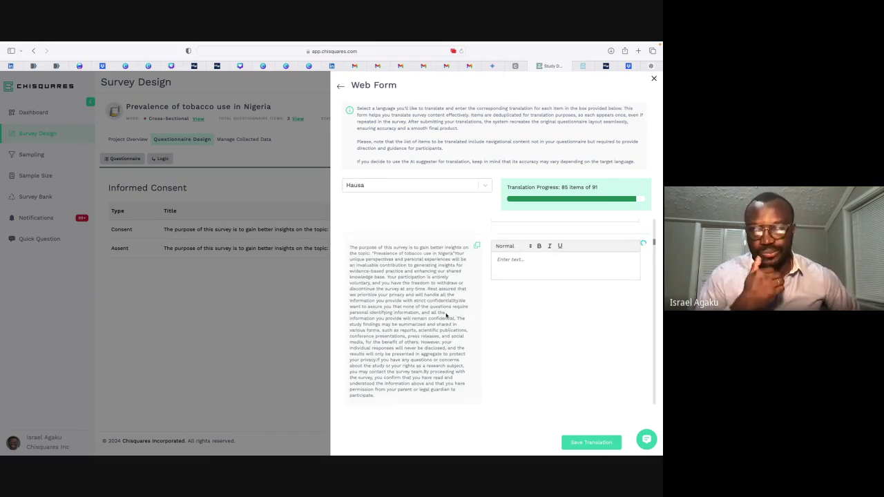
{"action": "left_click", "coordinate": [610, 270]}
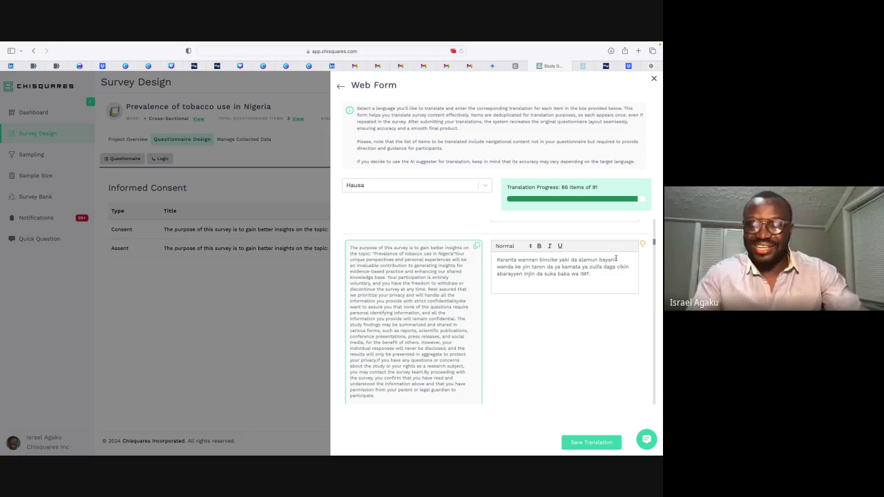
{"action": "key", "text": "ctrl+a"}
{"action": "key", "text": "BackSpace"}
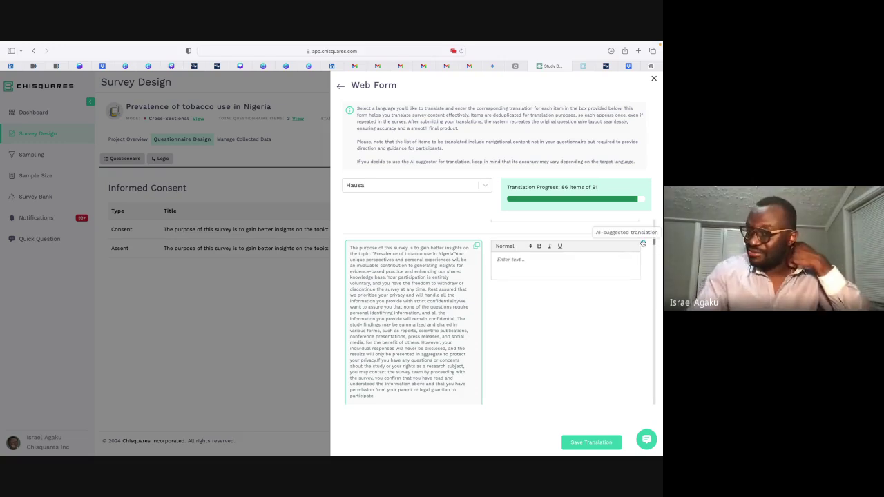
{"action": "left_click", "coordinate": [642, 243]}
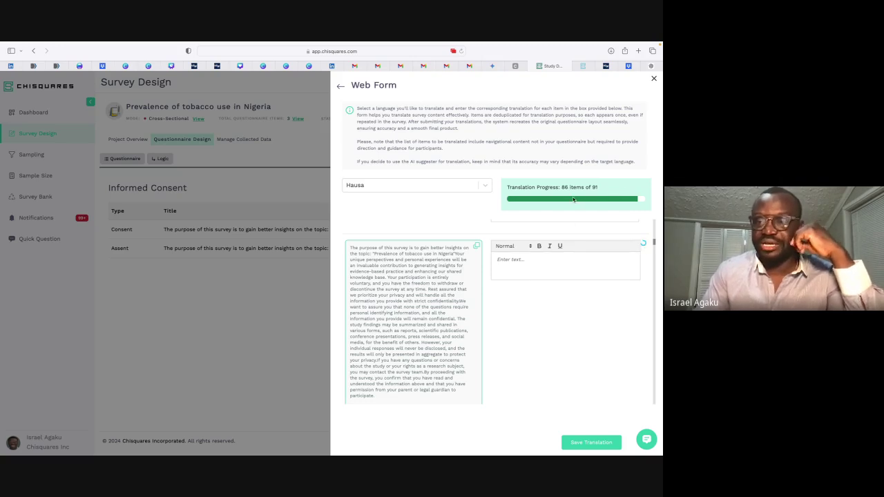
Step: Get an AI Hausa translation for the minor-without-consent option
{"action": "scroll", "coordinate": [601, 261], "scroll_direction": "down", "scroll_amount": 2}
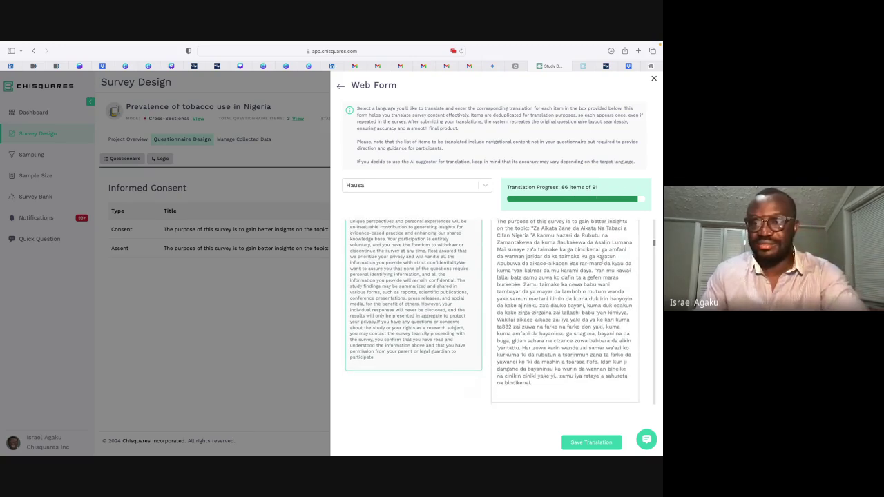
{"action": "scroll", "coordinate": [604, 258], "scroll_direction": "down", "scroll_amount": 2}
{"action": "scroll", "coordinate": [602, 261], "scroll_direction": "up", "scroll_amount": 2}
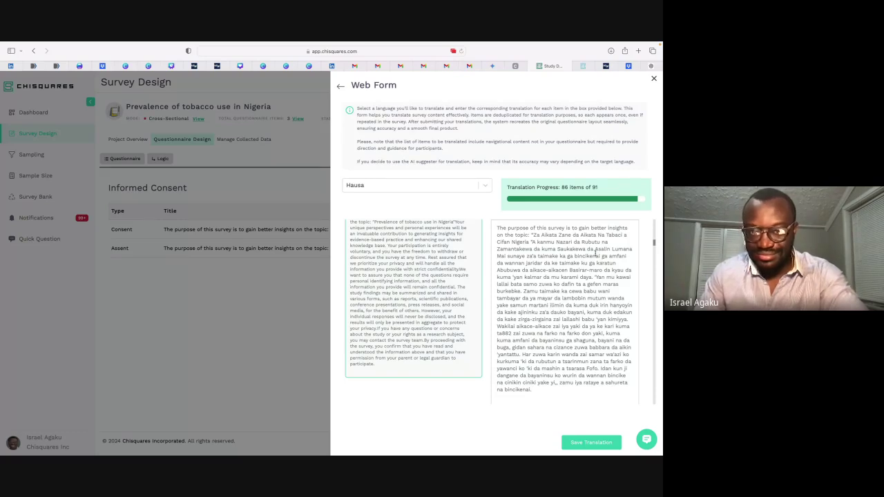
{"action": "scroll", "coordinate": [591, 260], "scroll_direction": "down", "scroll_amount": 3}
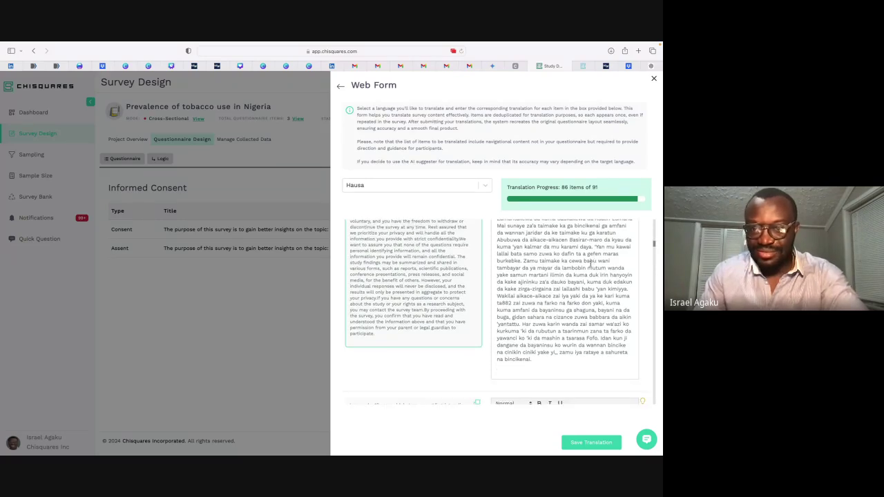
{"action": "scroll", "coordinate": [520, 286], "scroll_direction": "down", "scroll_amount": 1}
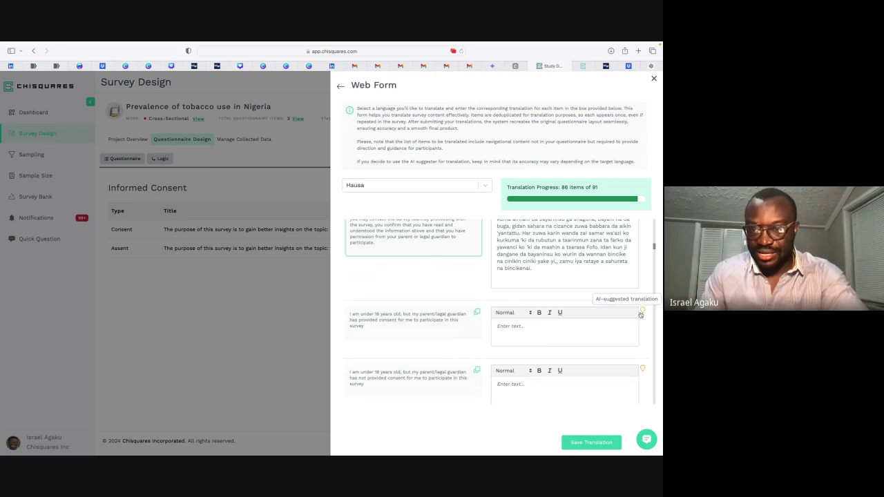
{"action": "scroll", "coordinate": [624, 356], "scroll_direction": "down", "scroll_amount": 2}
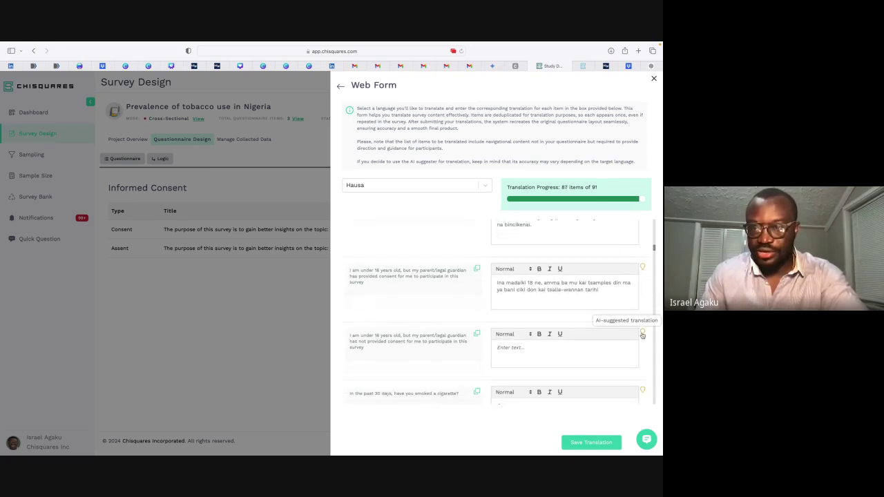
{"action": "left_click", "coordinate": [642, 332]}
Step: AI-translate the 30-day smoking question, Yes and No, then save all Hausa translations
{"action": "scroll", "coordinate": [648, 348], "scroll_direction": "down", "scroll_amount": 2}
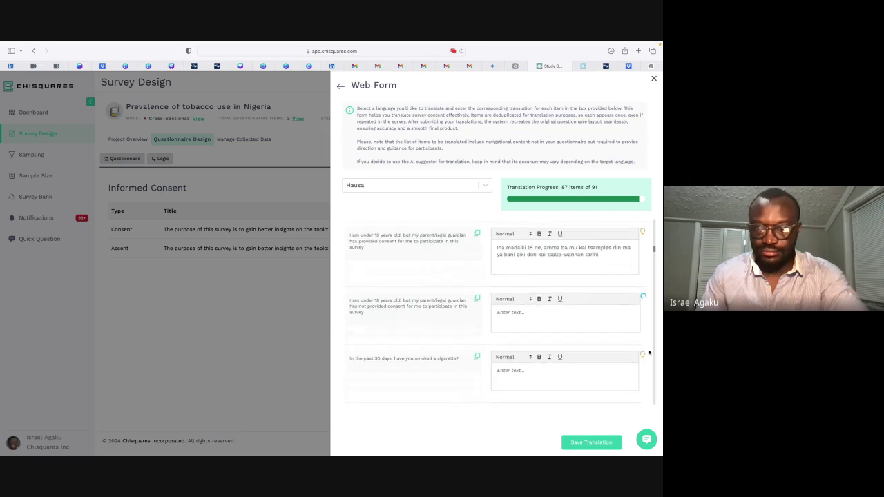
{"action": "scroll", "coordinate": [638, 338], "scroll_direction": "down", "scroll_amount": 2}
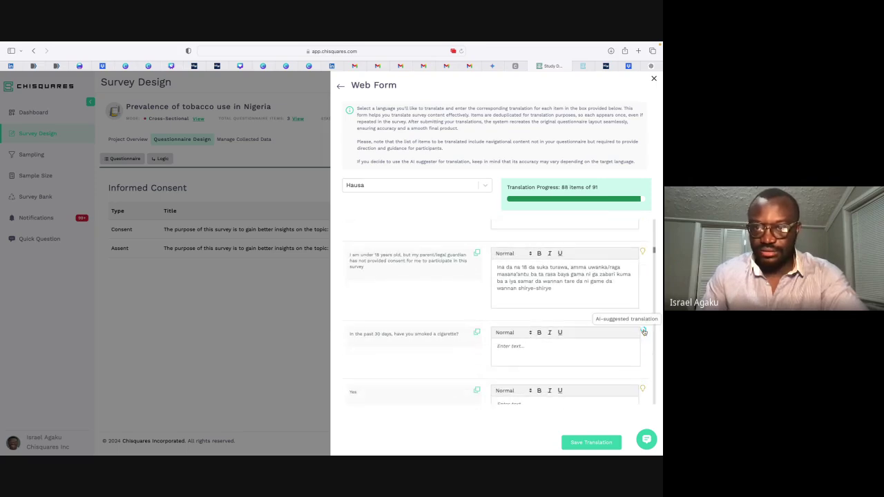
{"action": "left_click", "coordinate": [642, 331]}
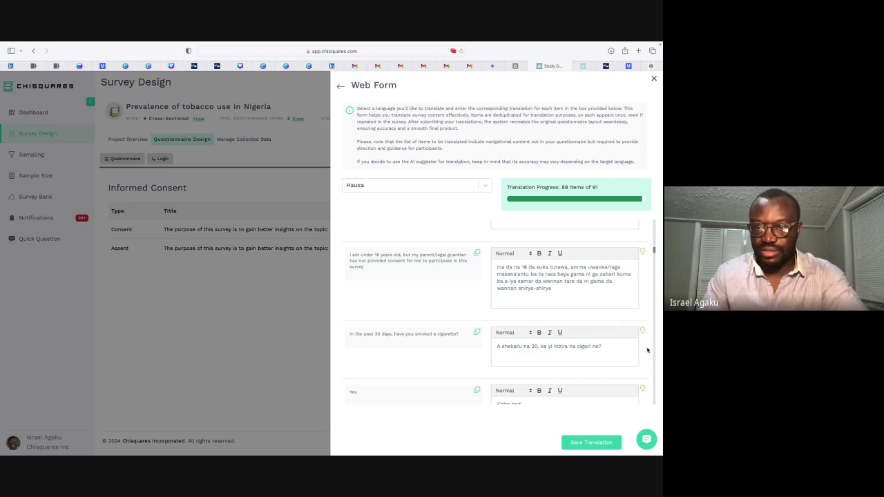
{"action": "scroll", "coordinate": [642, 361], "scroll_direction": "down", "scroll_amount": 1}
{"action": "left_click", "coordinate": [641, 361]}
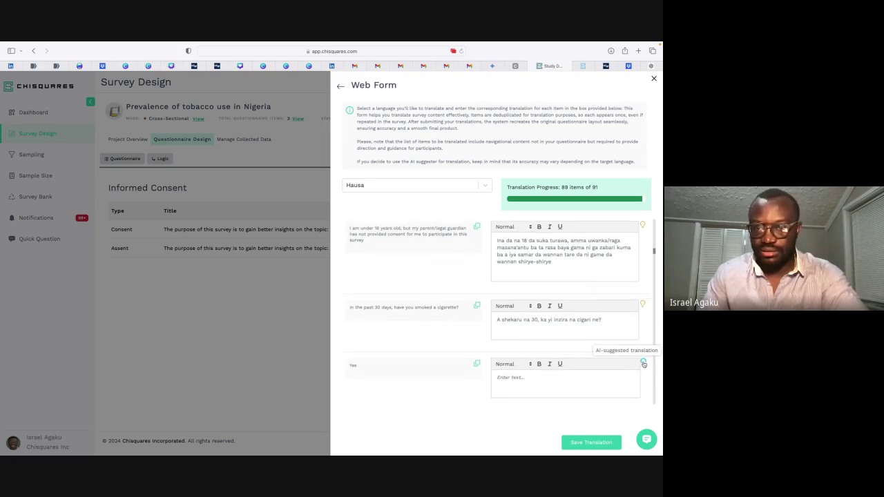
{"action": "scroll", "coordinate": [646, 383], "scroll_direction": "down", "scroll_amount": 1}
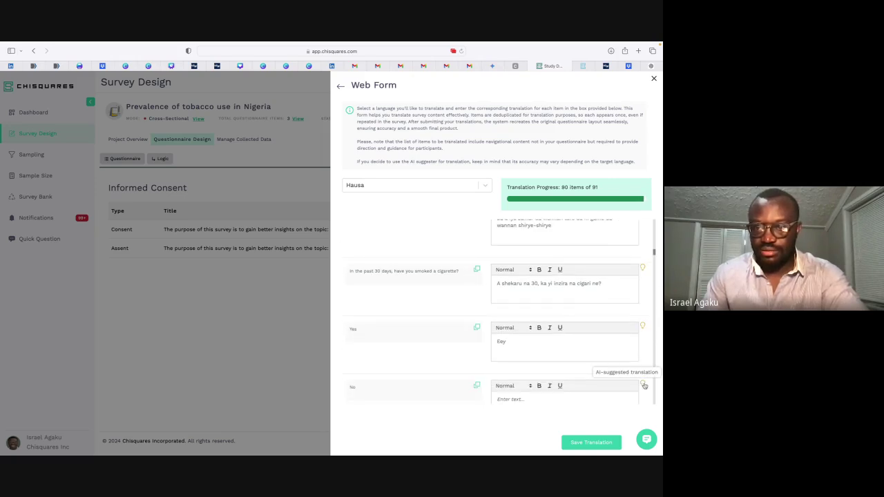
{"action": "left_click", "coordinate": [643, 386]}
{"action": "scroll", "coordinate": [644, 387], "scroll_direction": "down", "scroll_amount": 1}
{"action": "scroll", "coordinate": [644, 386], "scroll_direction": "down", "scroll_amount": 1}
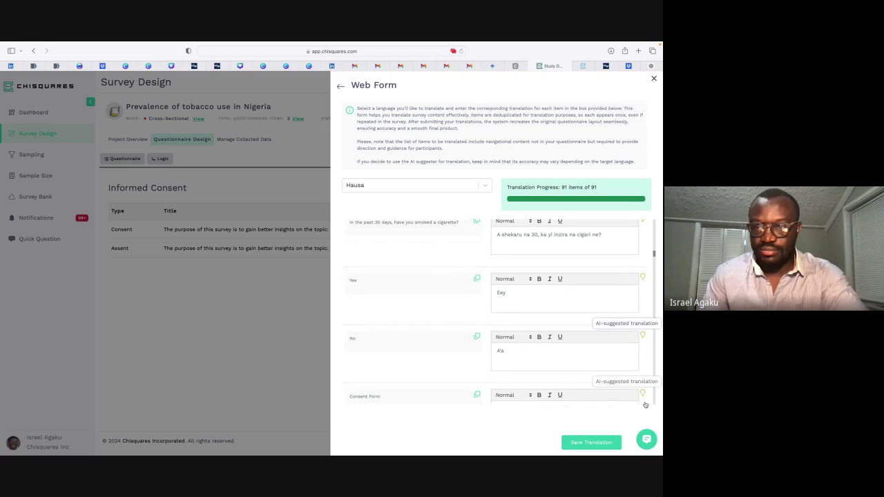
{"action": "scroll", "coordinate": [610, 391], "scroll_direction": "down", "scroll_amount": 1}
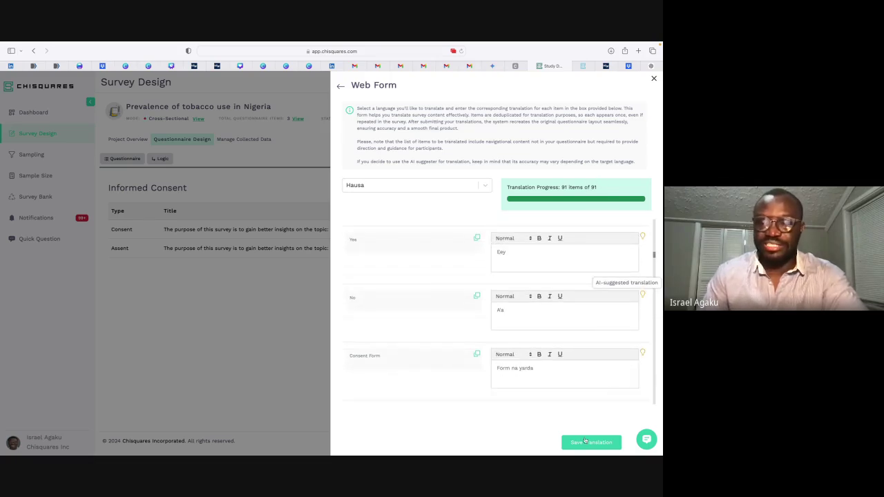
{"action": "left_click", "coordinate": [586, 442]}
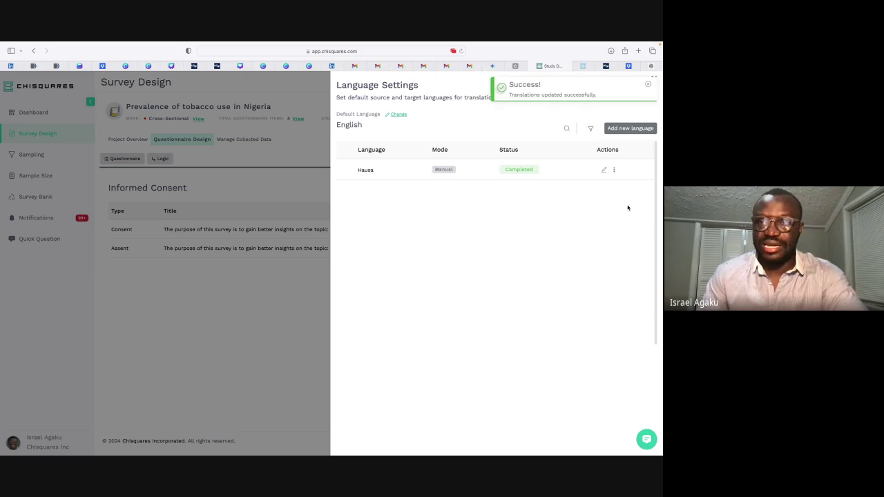
Step: Dismiss the saved notice, close Language Settings and open the survey preview
{"action": "left_click", "coordinate": [648, 85]}
{"action": "left_click", "coordinate": [654, 79]}
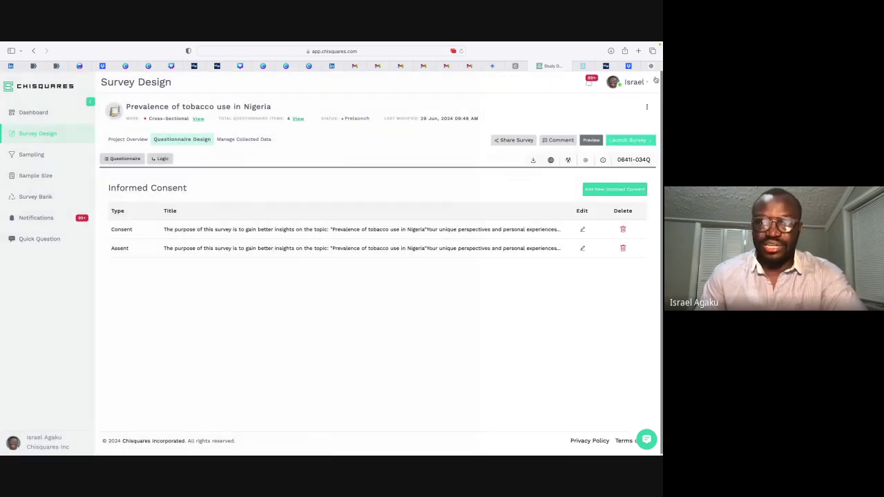
{"action": "left_click", "coordinate": [593, 140]}
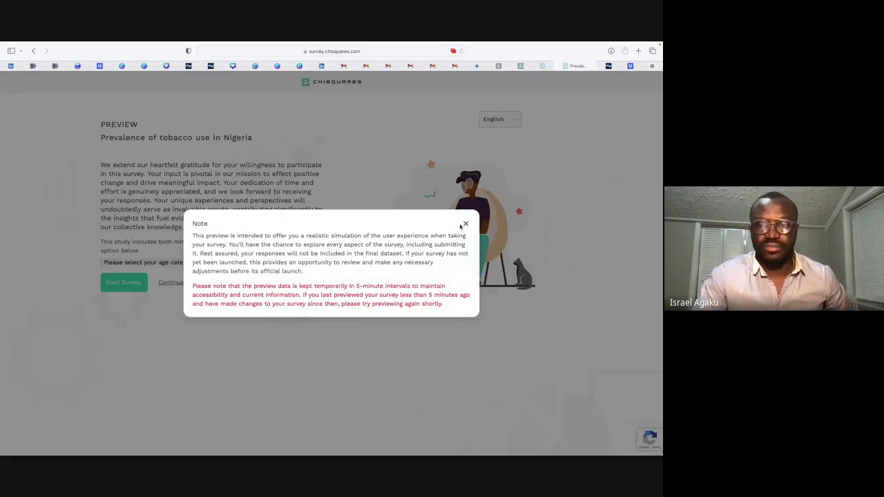
Step: Close the old preview tab and relaunch the survey preview from the project's options menu
{"action": "left_click", "coordinate": [465, 223]}
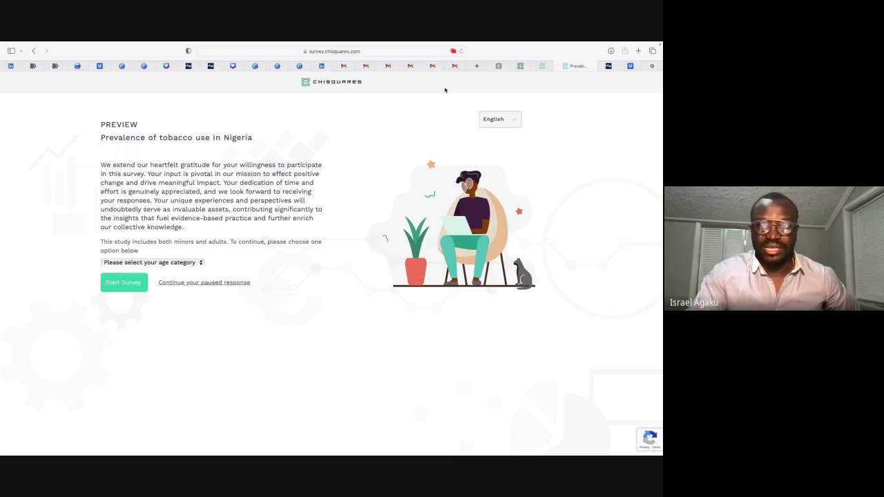
{"action": "left_click_drag", "start_coordinate": [558, 67], "coordinate": [537, 67]}
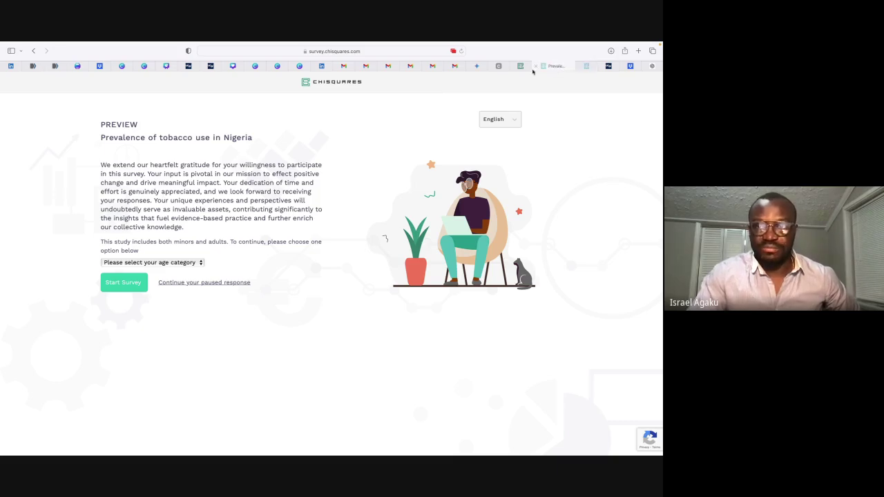
{"action": "left_click", "coordinate": [536, 67]}
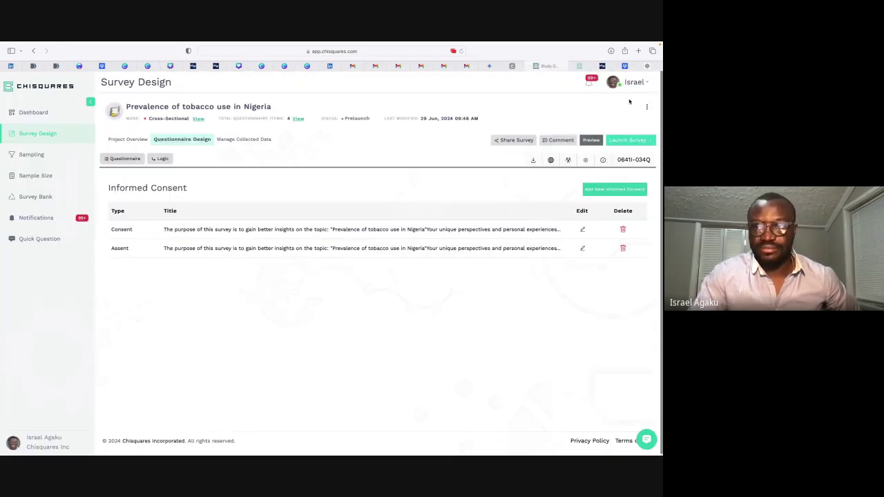
{"action": "left_click", "coordinate": [646, 107]}
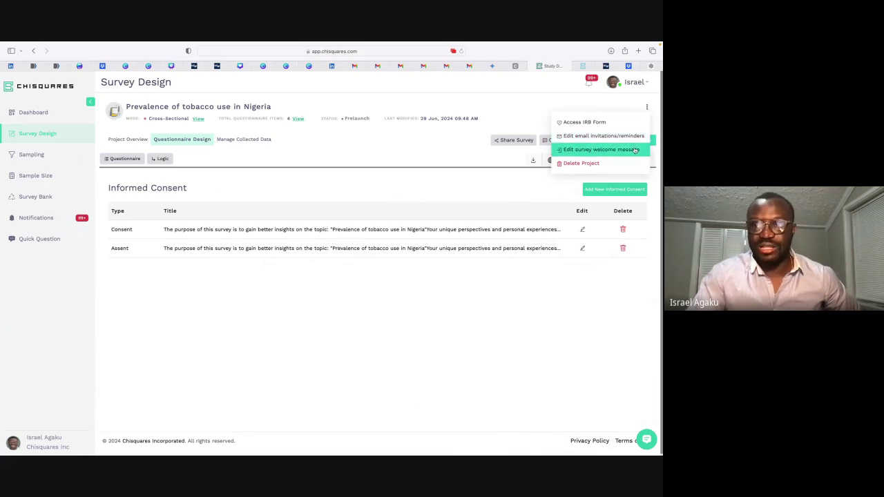
{"action": "left_click", "coordinate": [550, 160]}
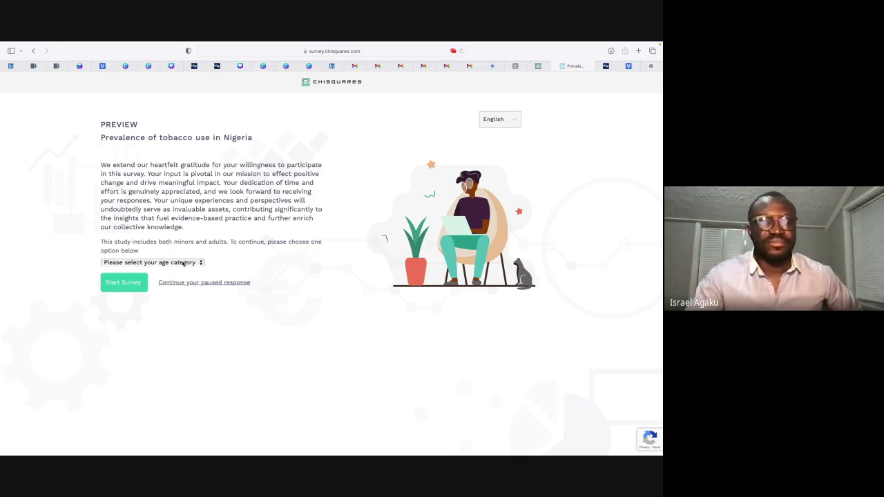
Step: Choose Adult (18 years or above), set the preview language to Hausa, and start the survey
{"action": "left_click", "coordinate": [183, 263]}
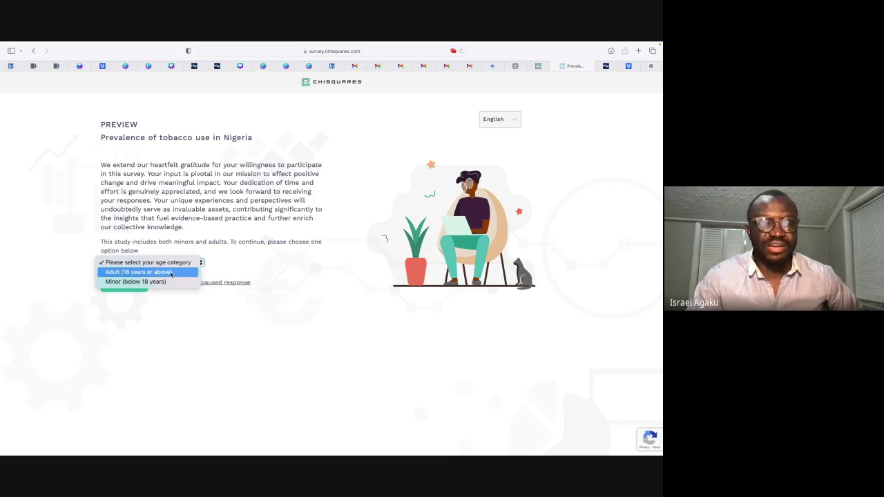
{"action": "left_click", "coordinate": [172, 274]}
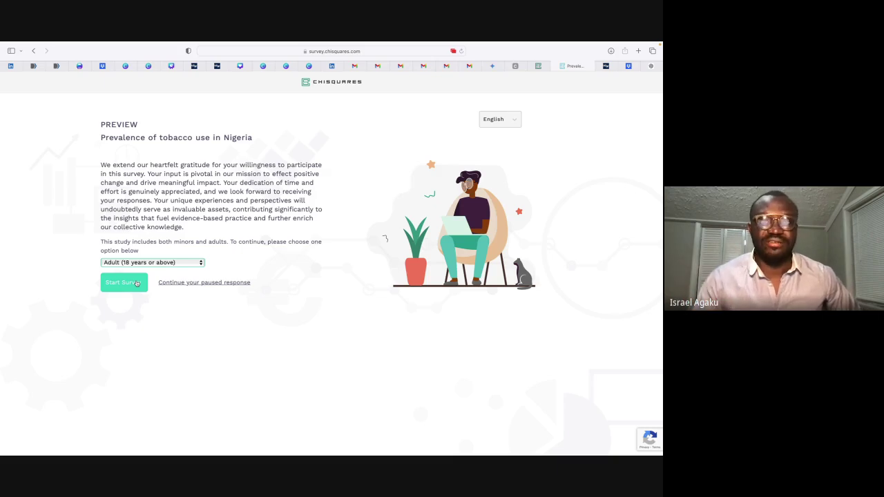
{"action": "left_click", "coordinate": [509, 121]}
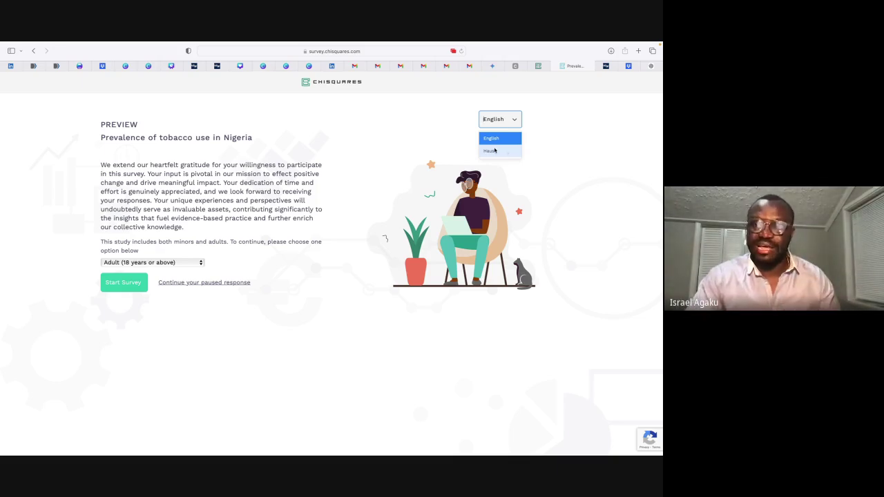
{"action": "left_click", "coordinate": [494, 151]}
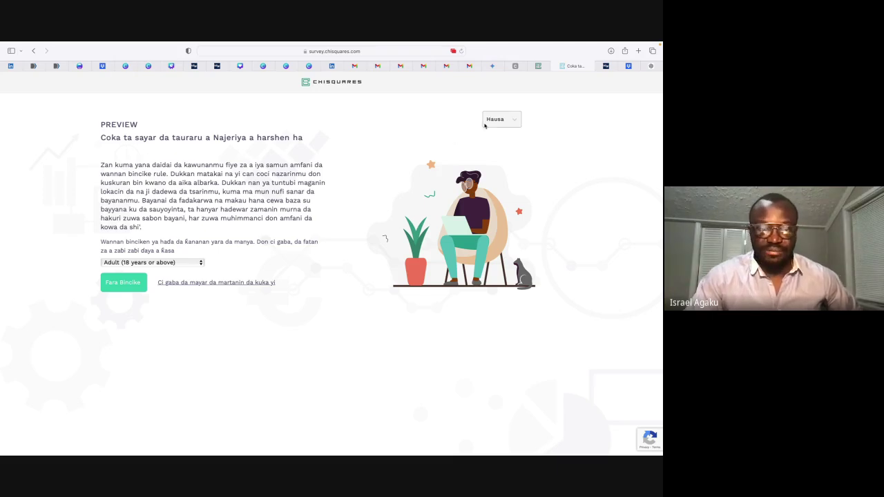
{"action": "left_click", "coordinate": [136, 287]}
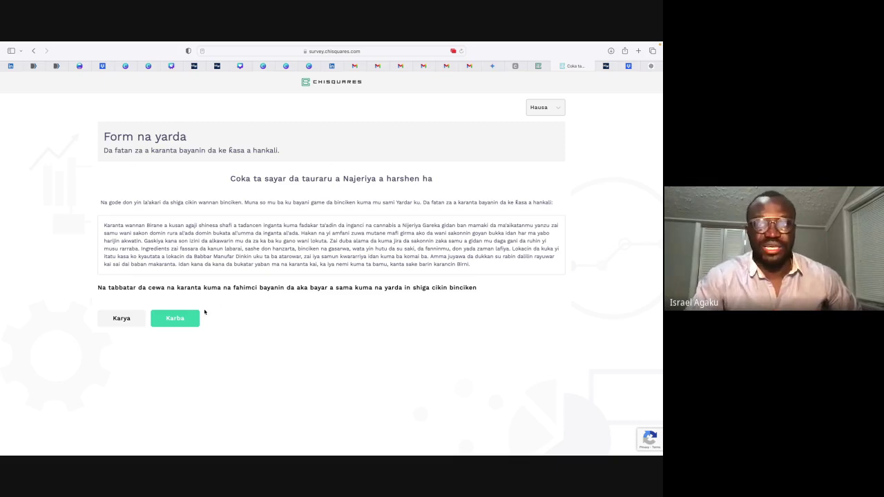
Step: In English, accept the consent form, answer Yes, submit, and return to Survey Design
{"action": "left_click", "coordinate": [550, 112]}
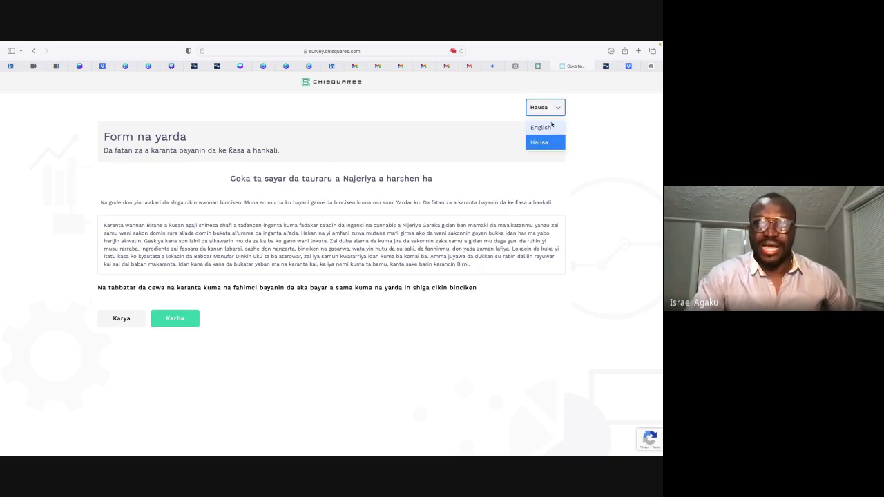
{"action": "left_click", "coordinate": [550, 128]}
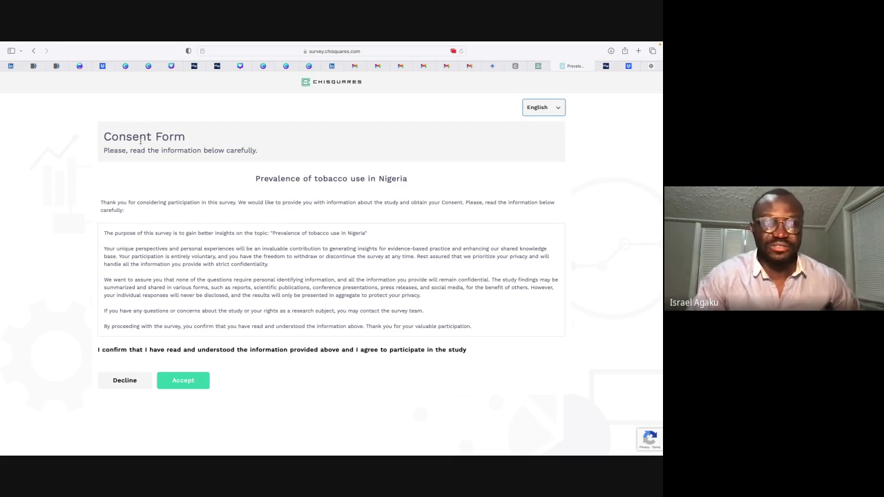
{"action": "left_click", "coordinate": [184, 381]}
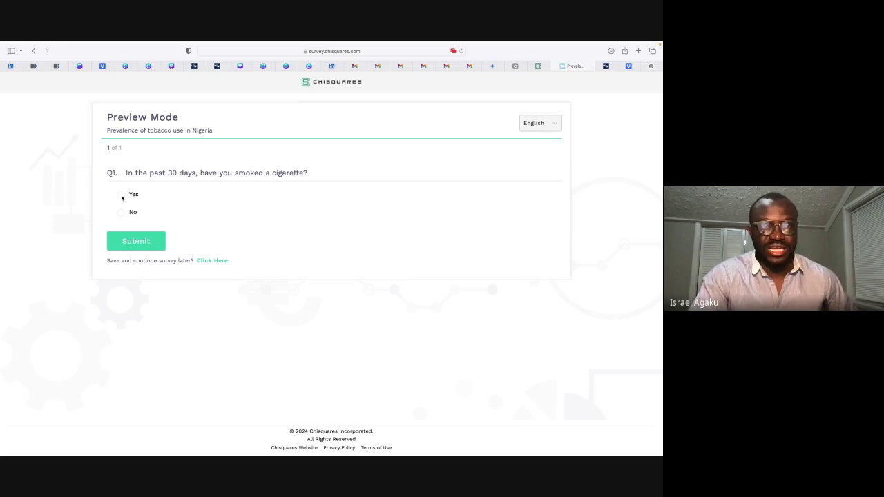
{"action": "left_click", "coordinate": [121, 195]}
{"action": "left_click", "coordinate": [149, 241]}
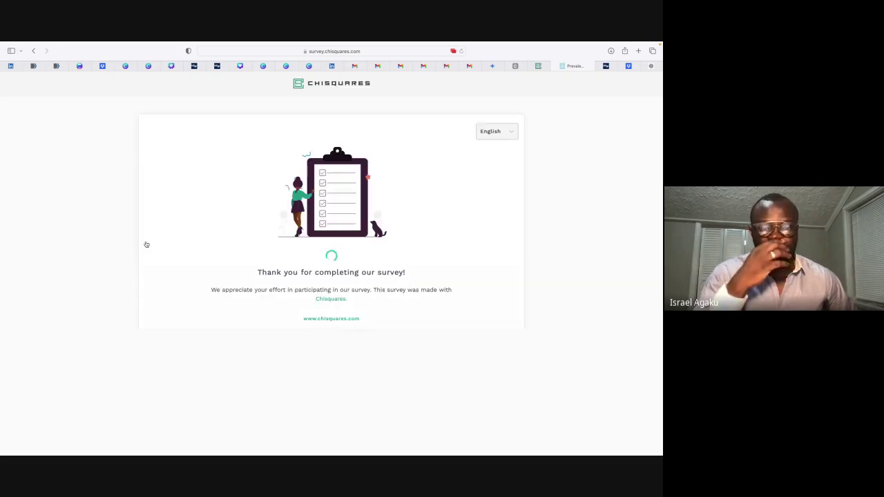
{"action": "left_click", "coordinate": [542, 66]}
Step: Relaunch the preview and start the survey as a Minor (below 18 years)
{"action": "left_click", "coordinate": [476, 197]}
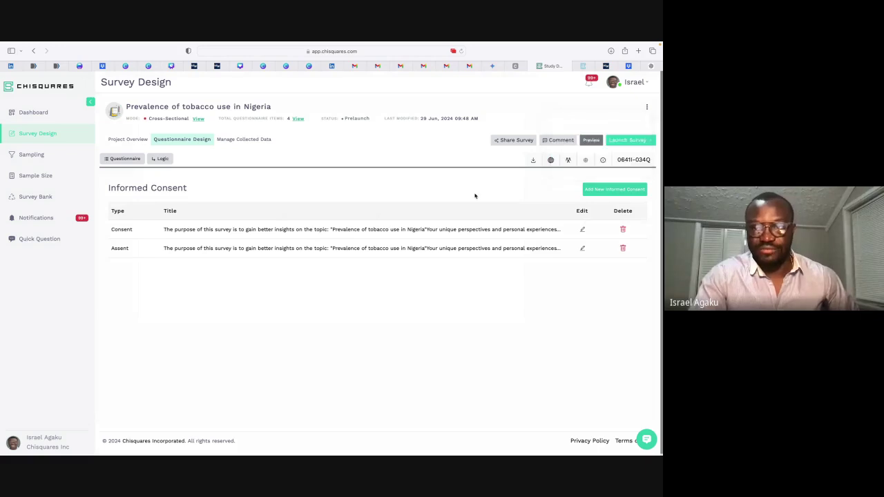
{"action": "left_click", "coordinate": [592, 141]}
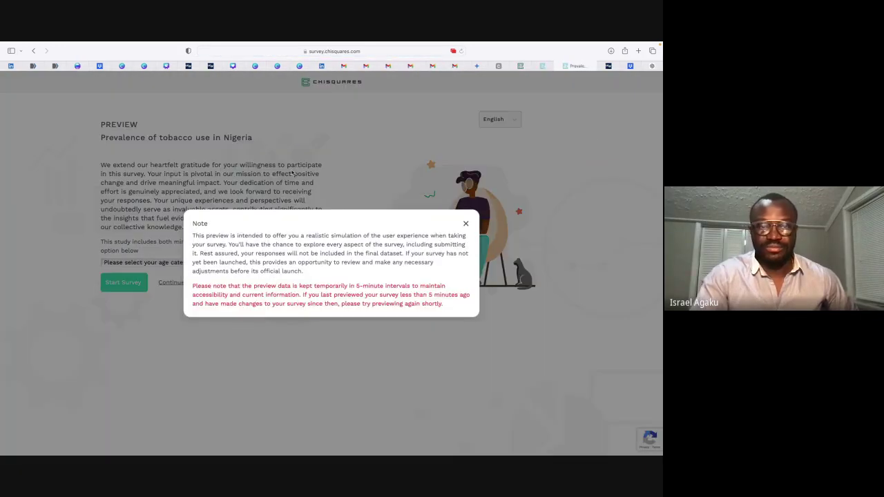
{"action": "left_click", "coordinate": [466, 225]}
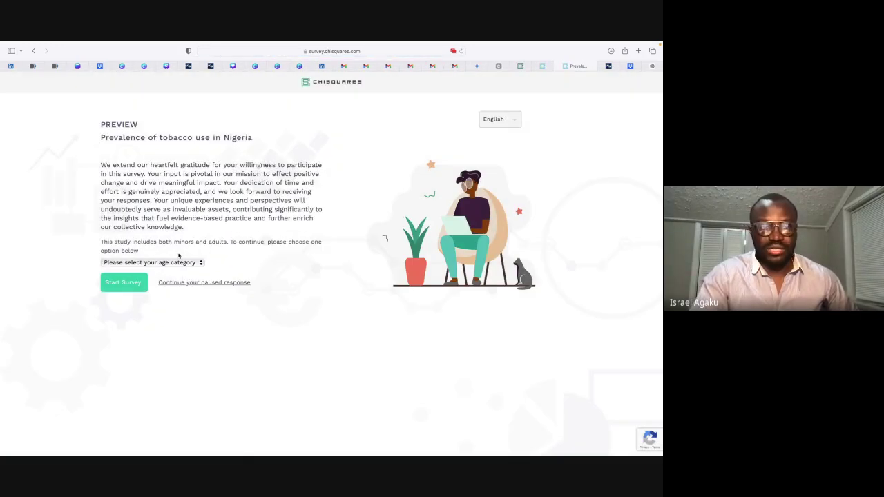
{"action": "left_click", "coordinate": [177, 263]}
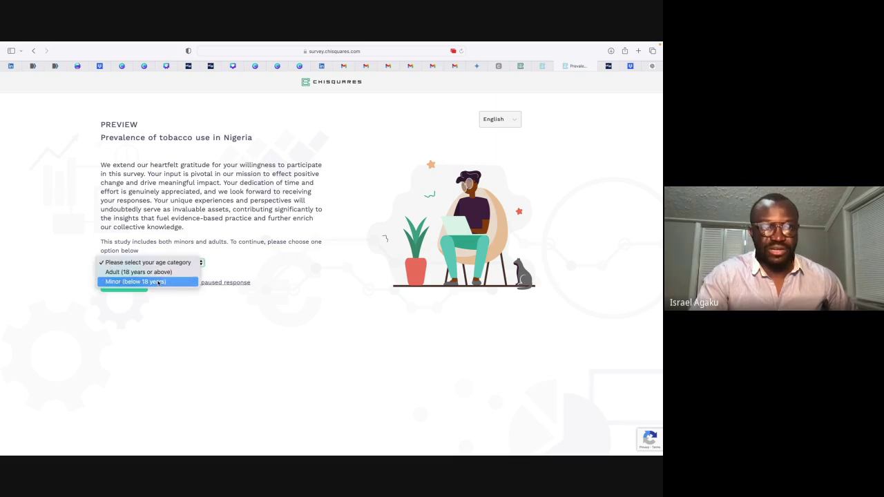
{"action": "left_click", "coordinate": [158, 282]}
{"action": "left_click", "coordinate": [125, 282]}
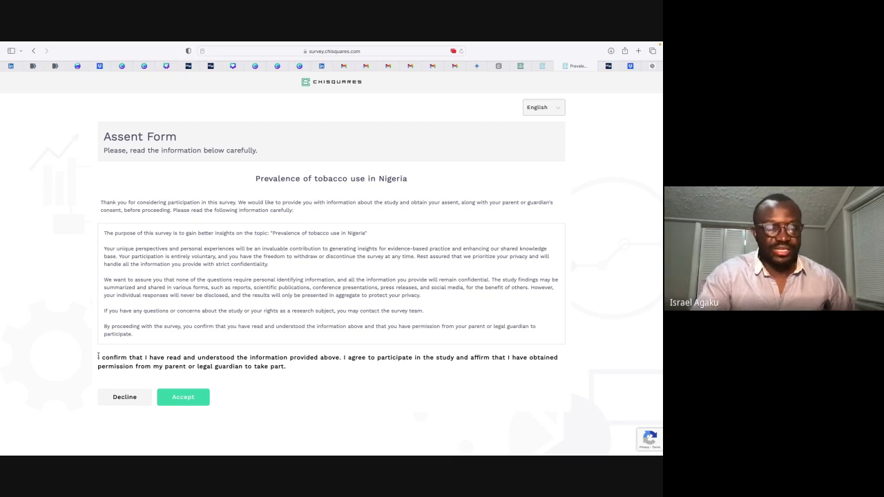
Step: Switch the minor's assent form to Hausa
{"action": "left_click_drag", "start_coordinate": [98, 356], "coordinate": [303, 379]}
{"action": "left_click", "coordinate": [127, 366]}
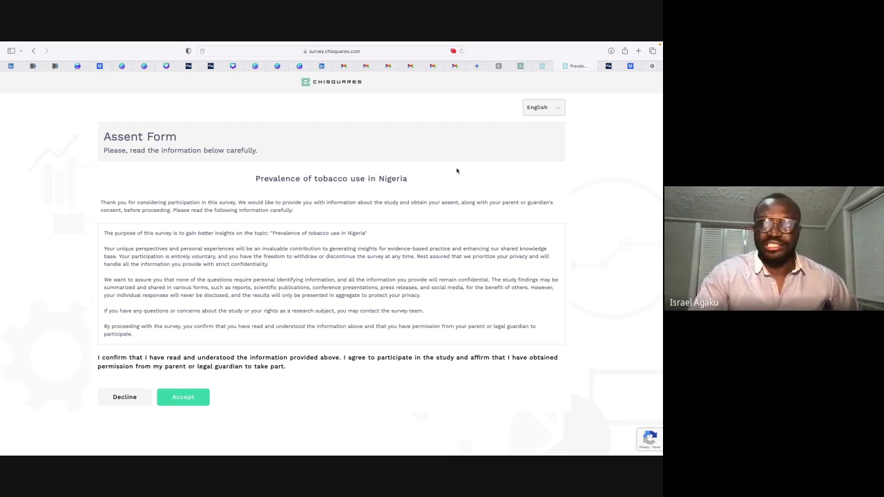
{"action": "left_click", "coordinate": [542, 108]}
{"action": "left_click", "coordinate": [539, 142]}
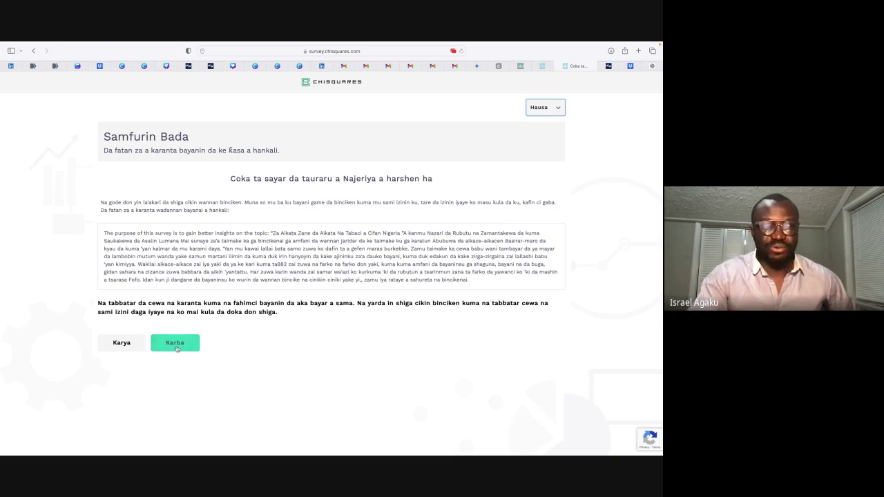
Step: Accept the Hausa assent form (Karba), answer Eey, and submit with Sallama
{"action": "left_click", "coordinate": [176, 345]}
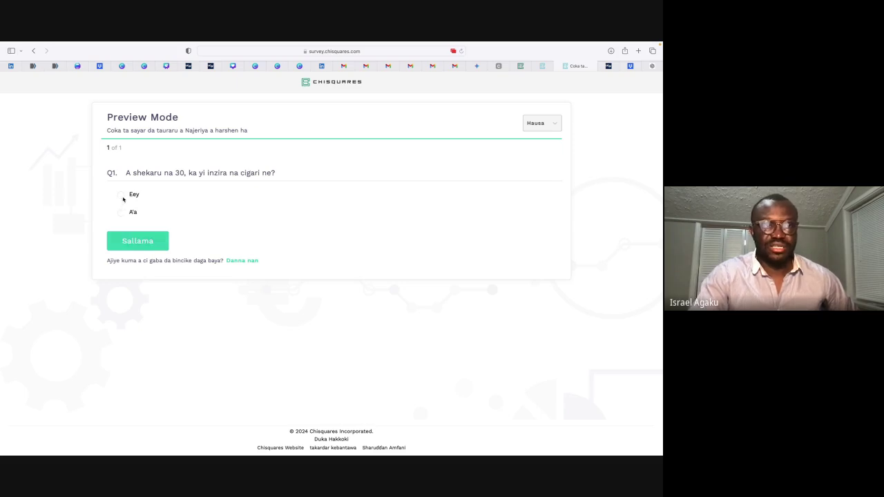
{"action": "left_click", "coordinate": [121, 195]}
{"action": "left_click", "coordinate": [144, 246]}
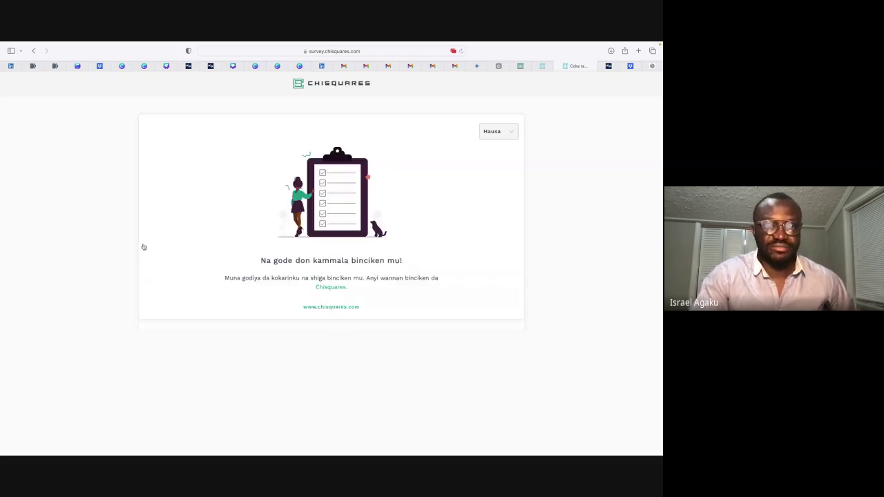
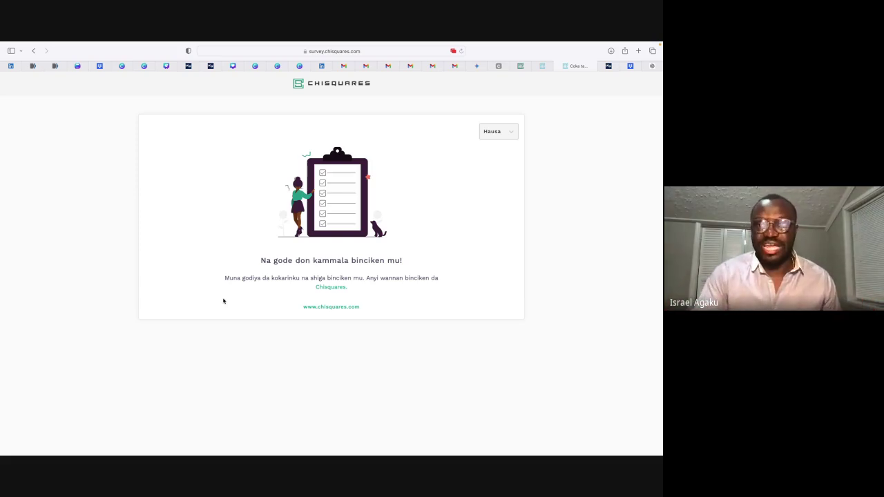
Step: Switch back to the tobacco survey's Survey Design tab listing its Consent and Assent forms
{"action": "left_click", "coordinate": [521, 66]}
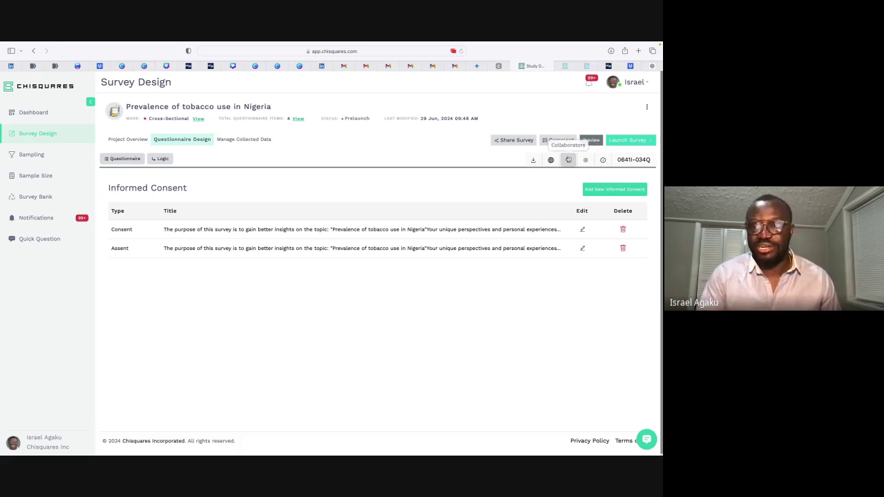
Step: Delete the pending Co-Lead from the survey's collaborators, leaving only the accepted Project Owner
{"action": "left_click", "coordinate": [568, 160]}
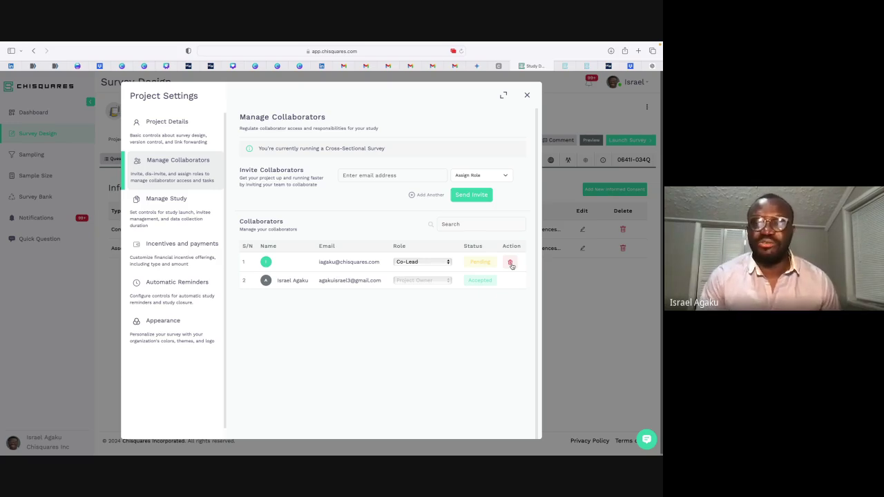
{"action": "left_click", "coordinate": [510, 262]}
{"action": "left_click", "coordinate": [377, 292]}
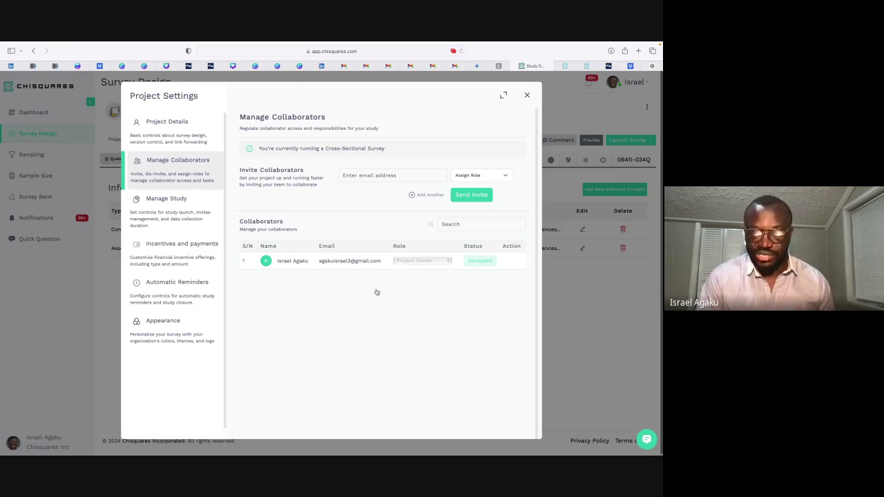
Step: Enter the test invitee address 'udiskdskd' and assign it the Project Owner role
{"action": "left_click", "coordinate": [383, 175]}
{"action": "type", "text": "udiskdskd"}
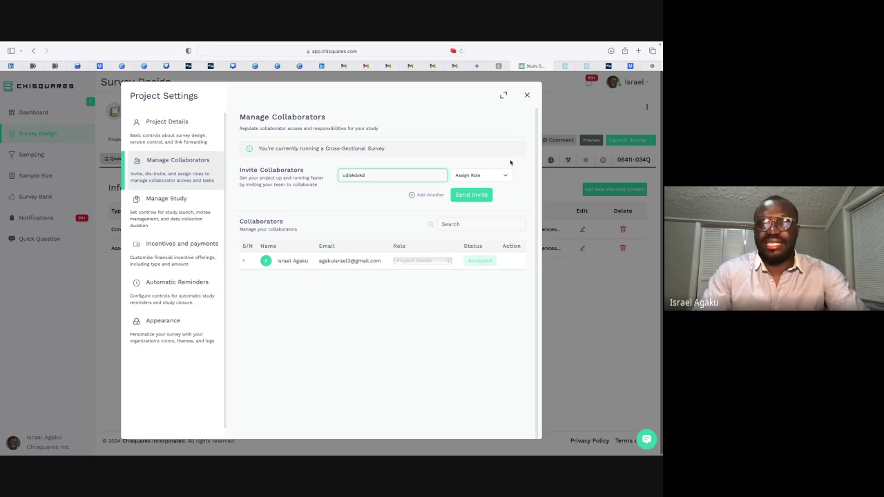
{"action": "left_click", "coordinate": [497, 176]}
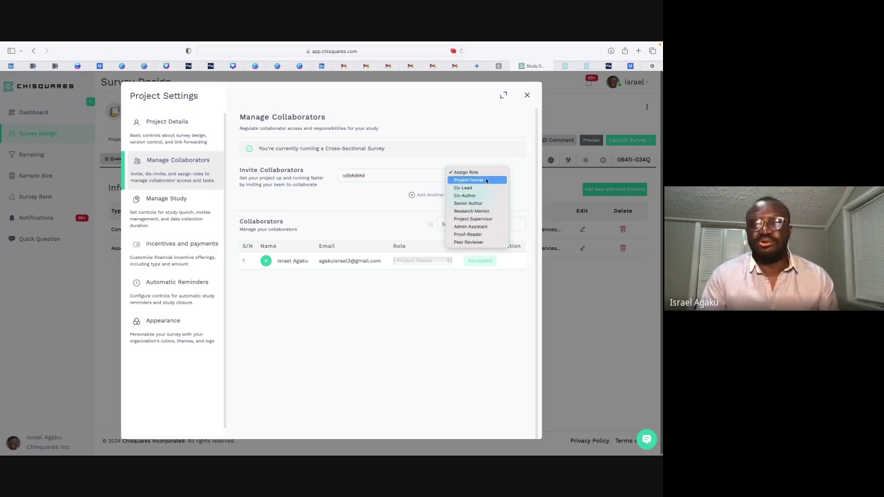
{"action": "left_click", "coordinate": [485, 181]}
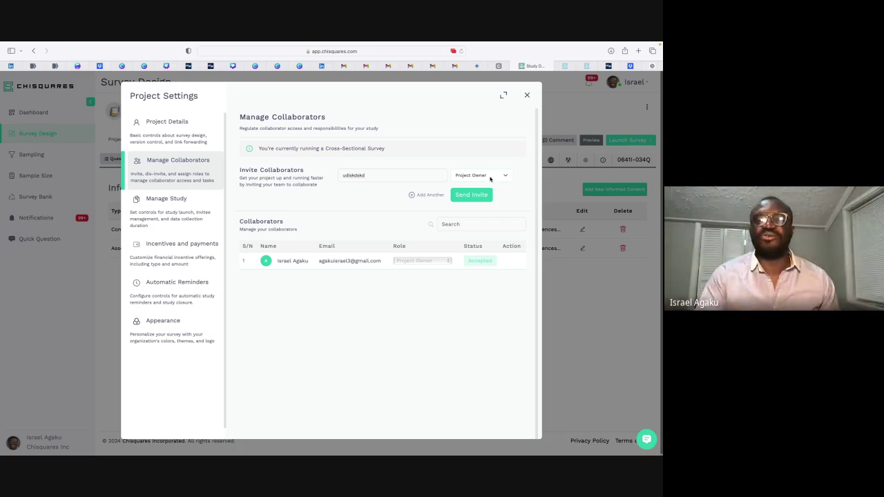
{"action": "left_click", "coordinate": [490, 178]}
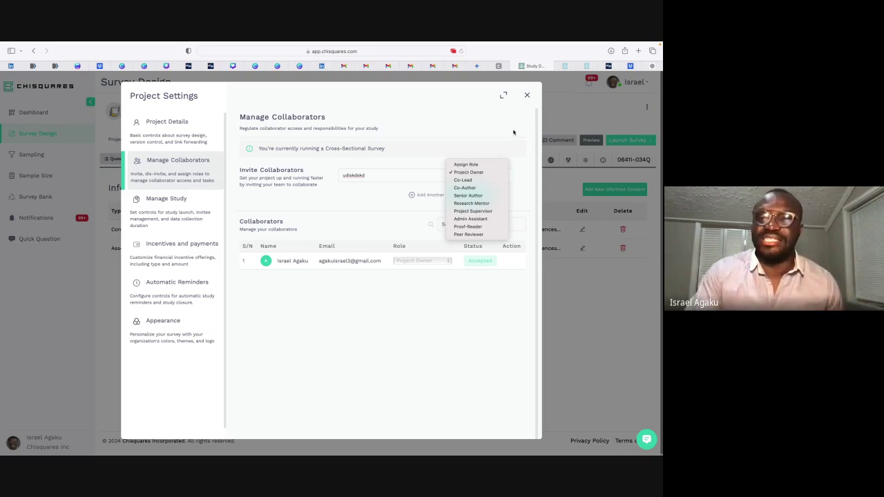
{"action": "left_click", "coordinate": [490, 129]}
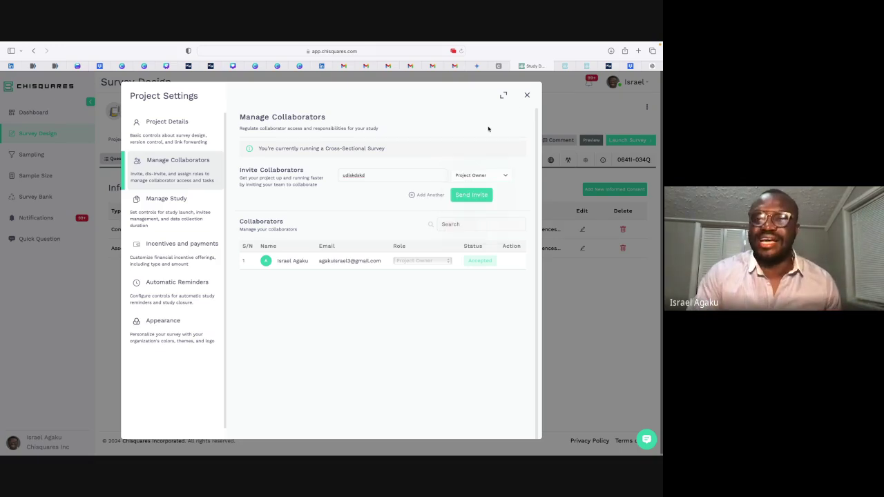
Step: Close the project settings to return to the survey's Consent and Assent listing
{"action": "left_click", "coordinate": [528, 95]}
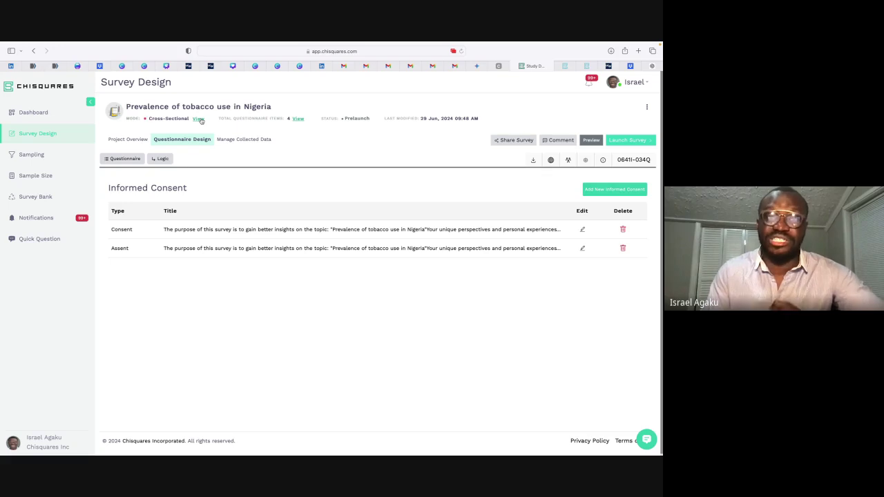
Step: Set the study timeline to start June 29 and close out July 6
{"action": "left_click", "coordinate": [199, 120]}
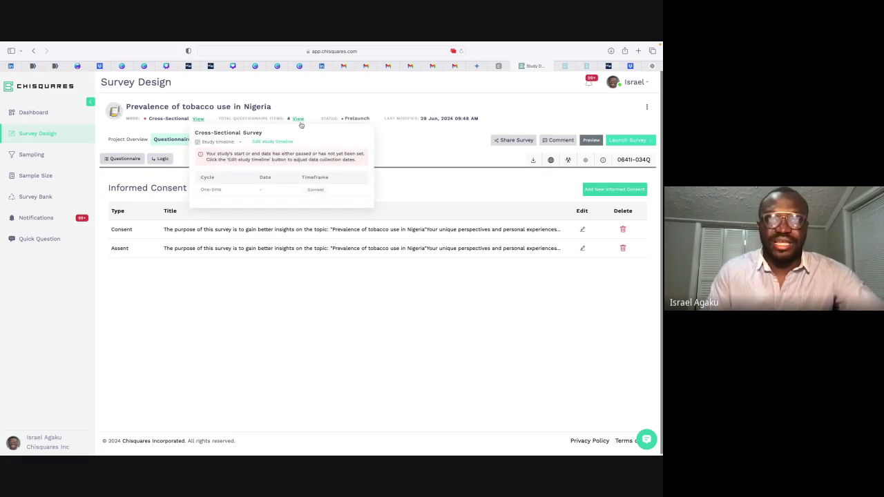
{"action": "left_click", "coordinate": [265, 142]}
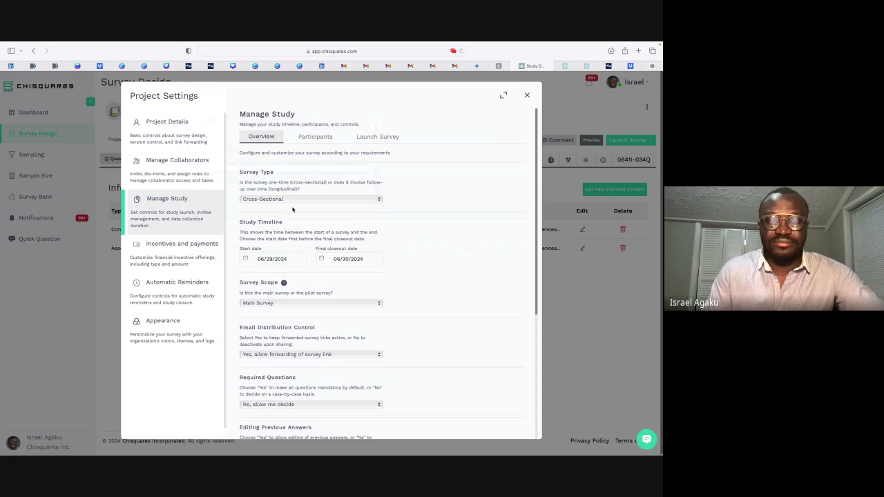
{"action": "scroll", "coordinate": [293, 209], "scroll_direction": "down", "scroll_amount": 1}
{"action": "left_click", "coordinate": [281, 236]}
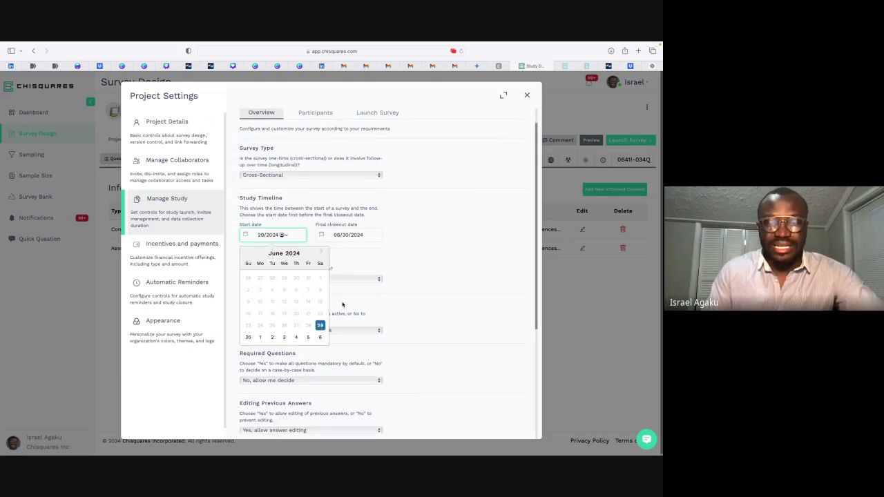
{"action": "left_click", "coordinate": [320, 325]}
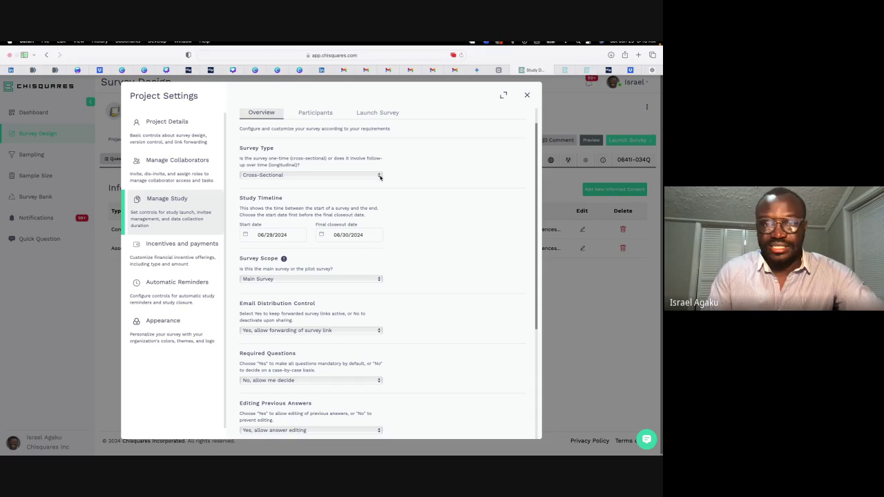
{"action": "left_click", "coordinate": [341, 237]}
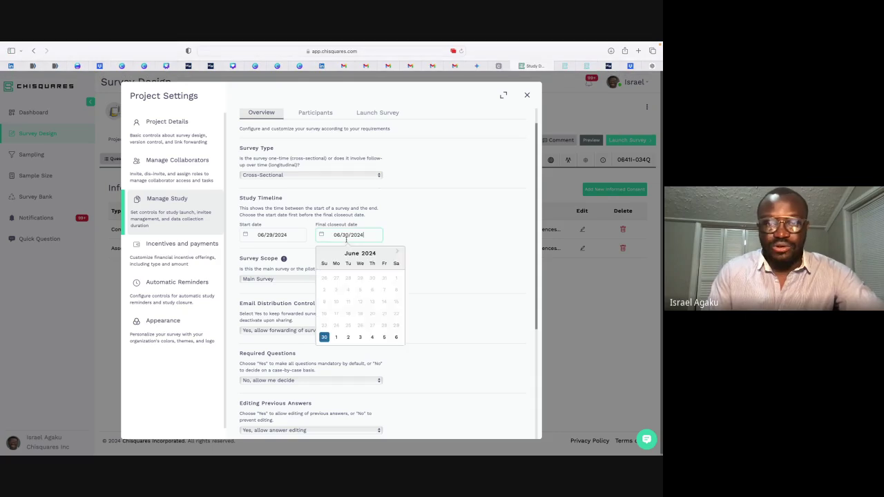
{"action": "left_click", "coordinate": [397, 338]}
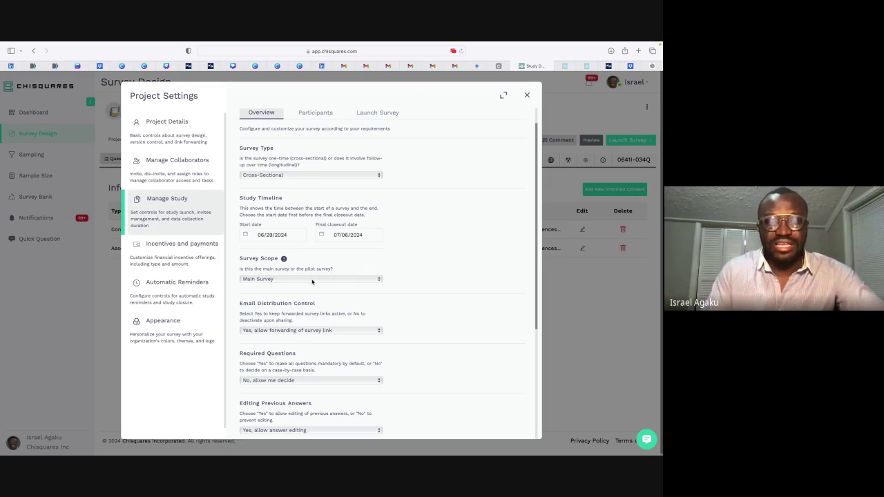
Step: Choose Pilot Survey as the survey scope and save the study settings
{"action": "left_click", "coordinate": [312, 280]}
{"action": "left_click", "coordinate": [284, 287]}
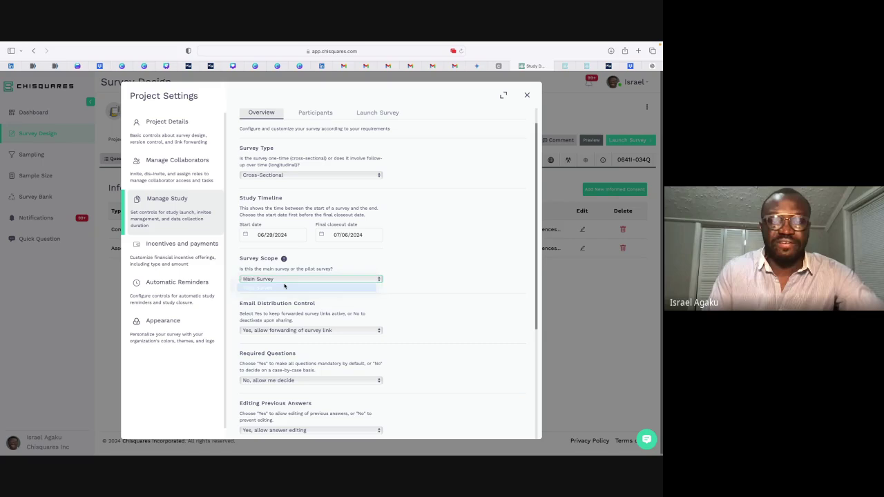
{"action": "scroll", "coordinate": [408, 290], "scroll_direction": "down", "scroll_amount": 5}
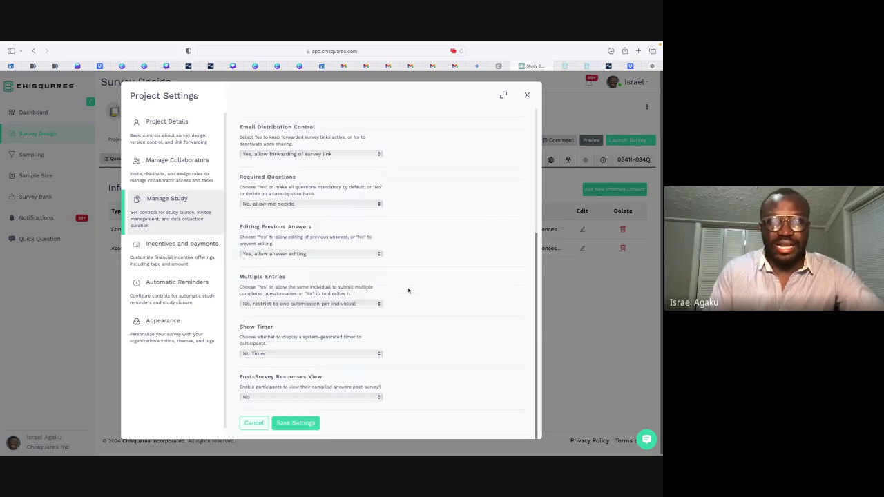
{"action": "left_click", "coordinate": [295, 423]}
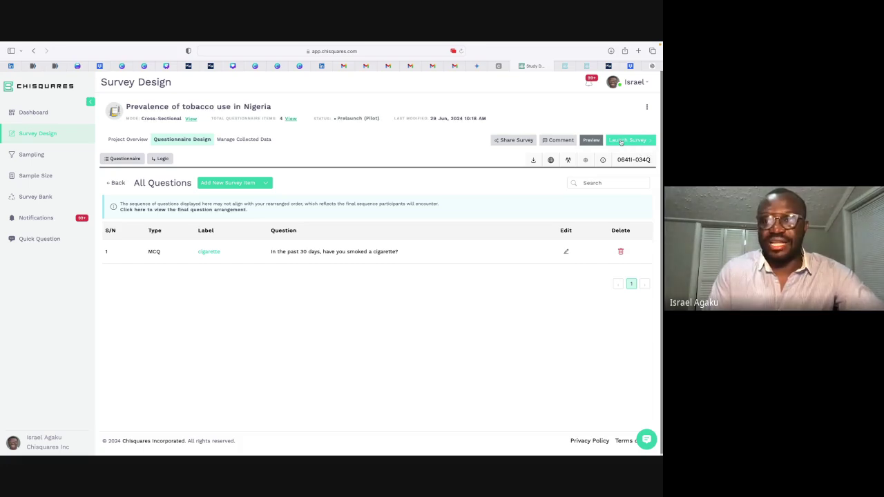
Step: Launch the tobacco survey immediately as a pilot and confirm the launch
{"action": "left_click", "coordinate": [620, 141]}
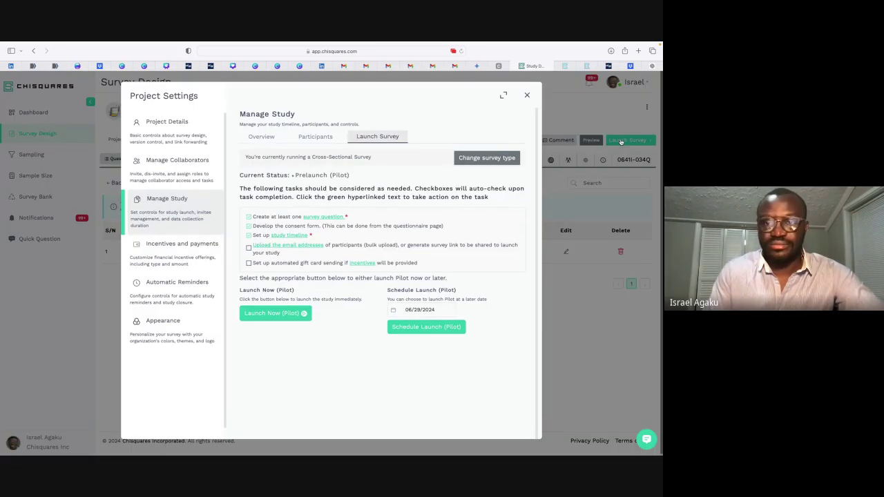
{"action": "left_click", "coordinate": [276, 314]}
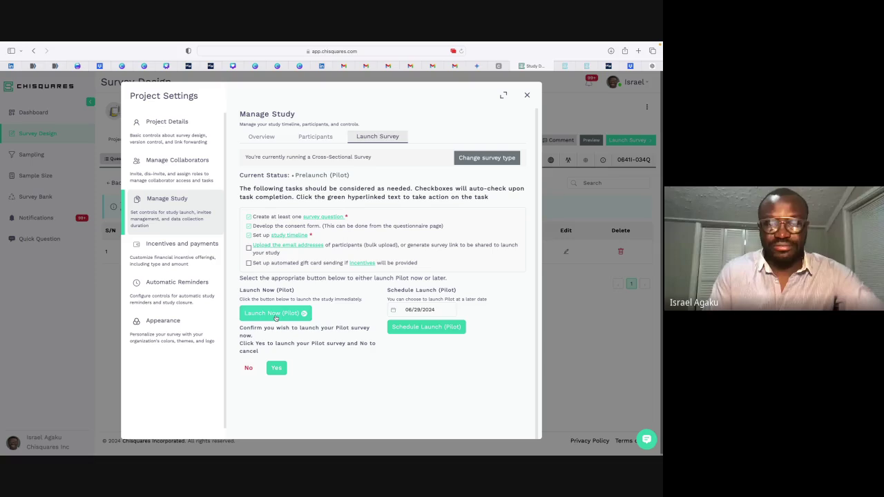
{"action": "left_click", "coordinate": [277, 368]}
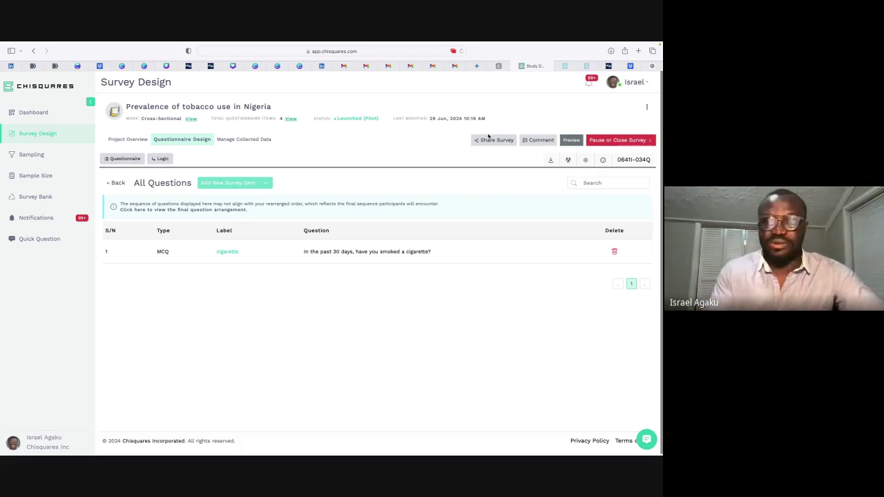
Step: Copy the survey's share link and switch to the respondent tab
{"action": "left_click", "coordinate": [488, 138]}
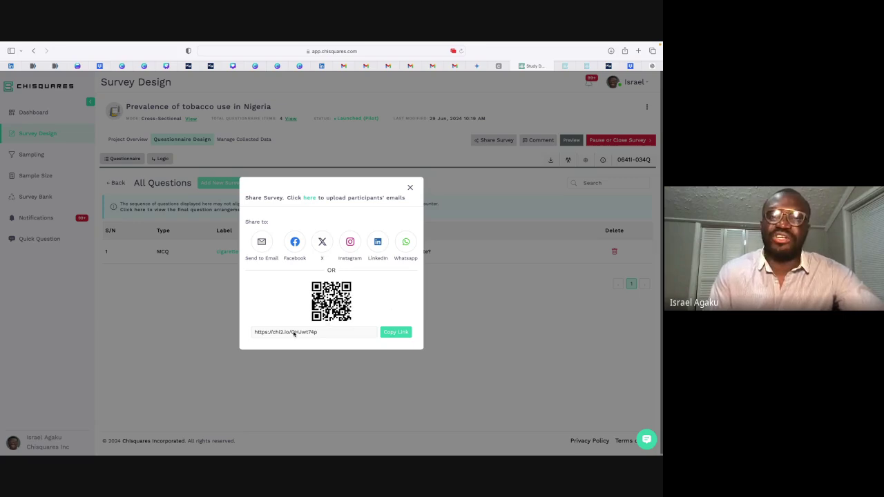
{"action": "left_click", "coordinate": [394, 333]}
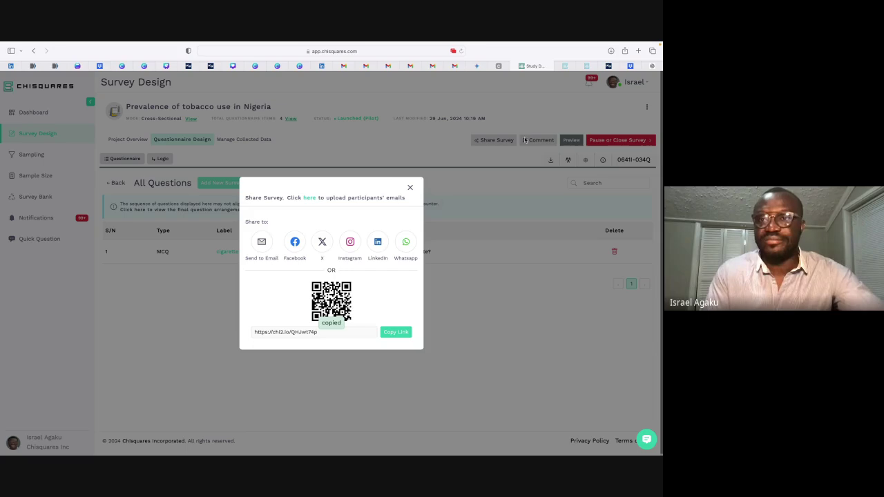
{"action": "left_click", "coordinate": [564, 66]}
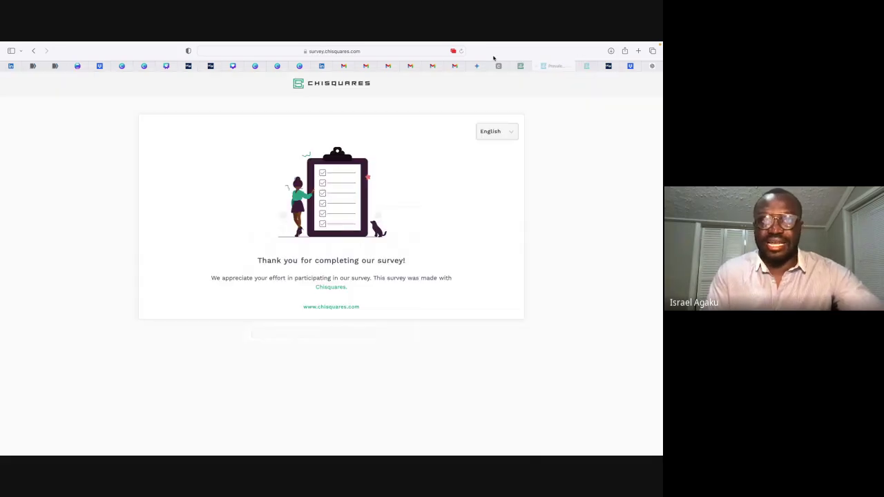
Step: Load the pasted survey link and submit an Adult response, accepting consent and answering Yes
{"action": "left_click", "coordinate": [388, 52]}
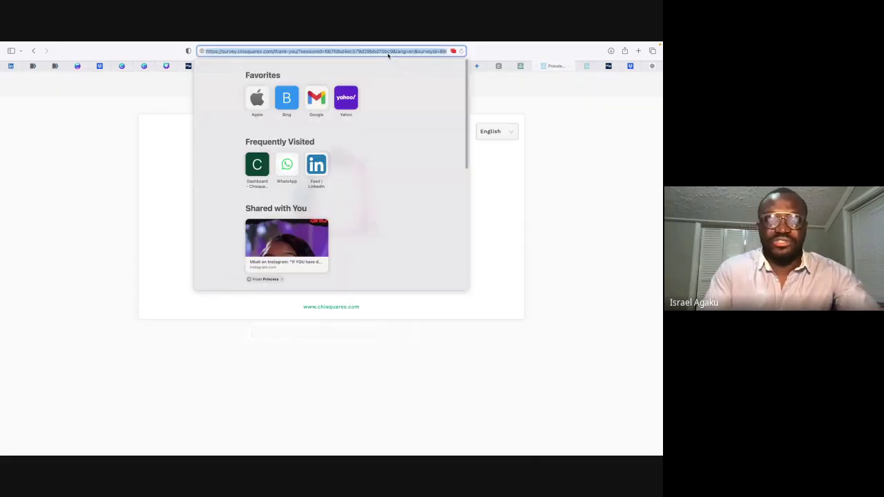
{"action": "key", "text": "super+v"}
{"action": "key", "text": "Return"}
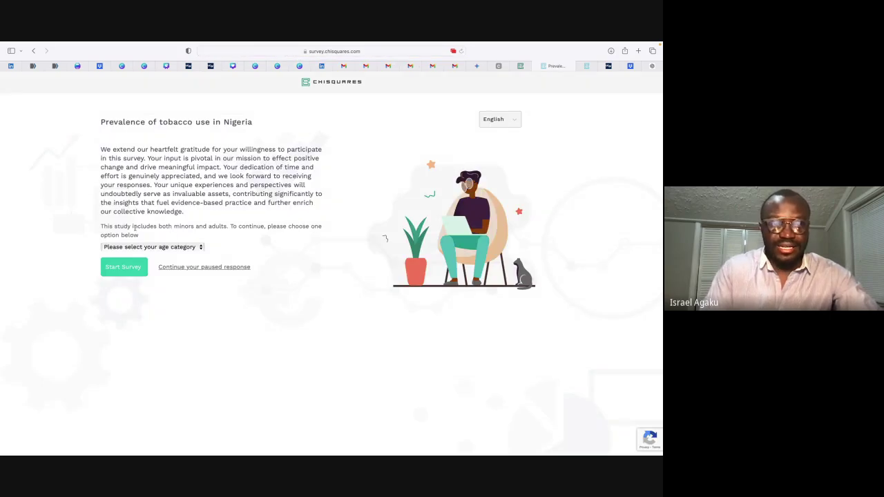
{"action": "left_click", "coordinate": [151, 247]}
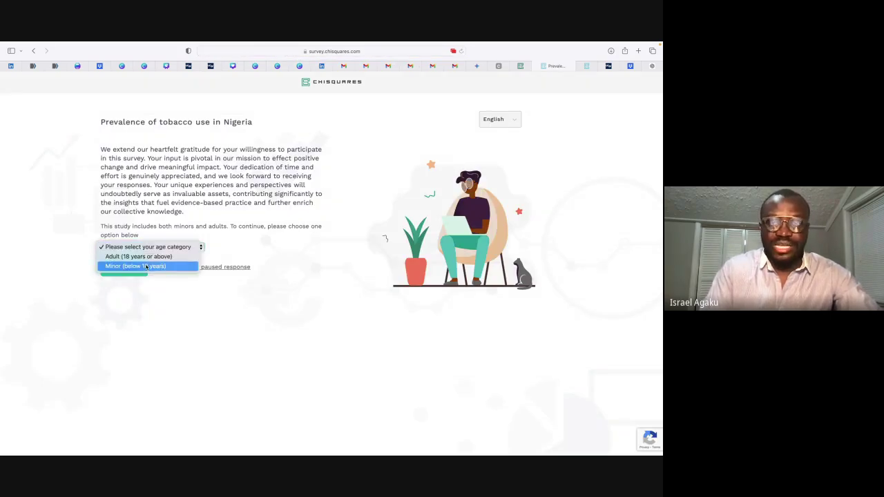
{"action": "left_click", "coordinate": [145, 267]}
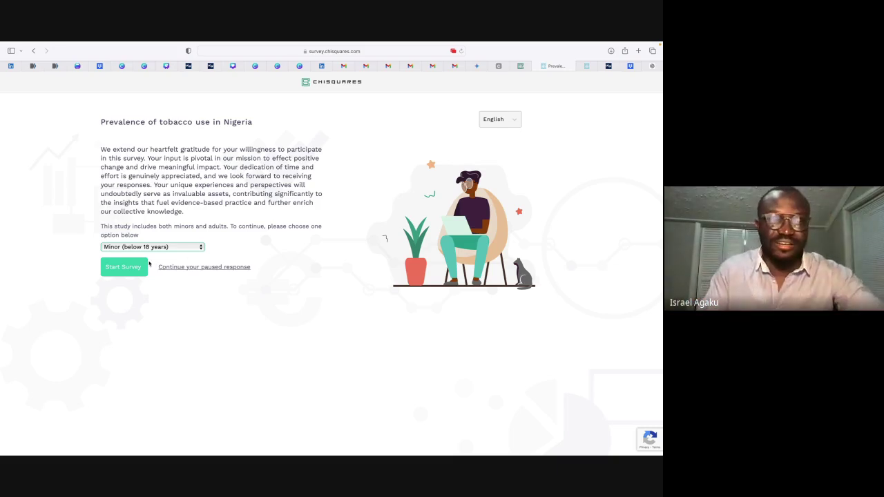
{"action": "left_click", "coordinate": [124, 246]}
{"action": "left_click", "coordinate": [124, 236]}
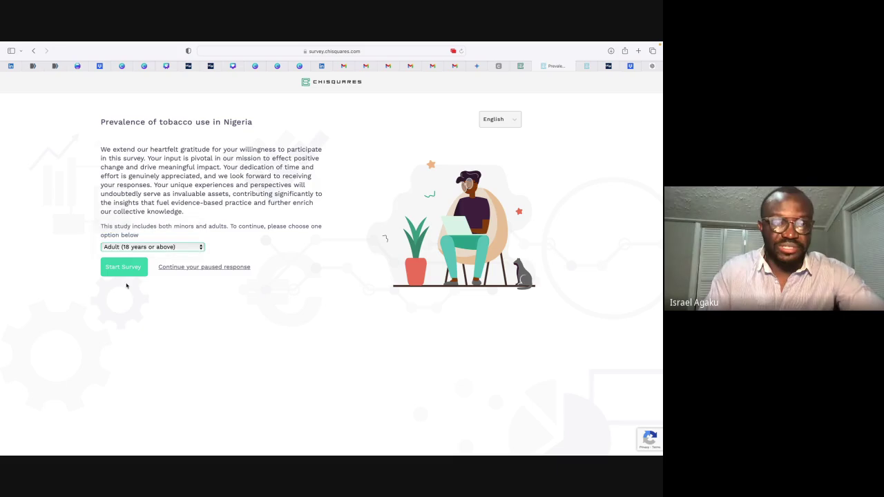
{"action": "left_click", "coordinate": [120, 273]}
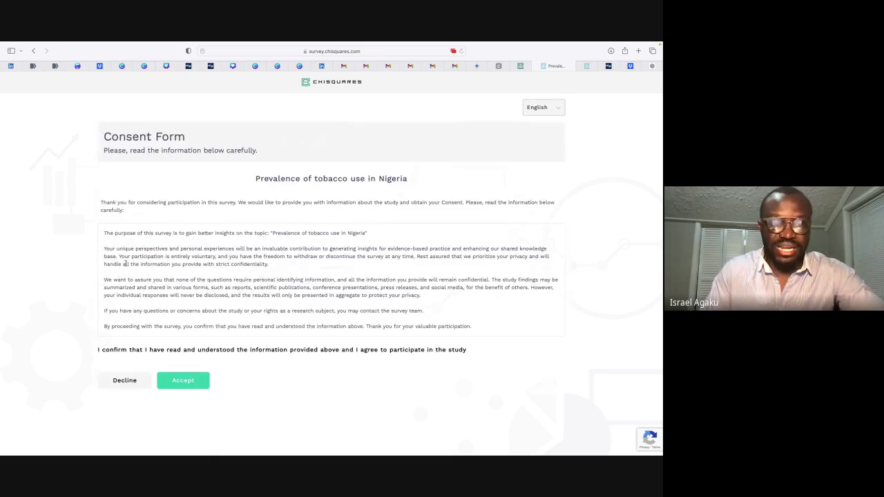
{"action": "left_click", "coordinate": [183, 381]}
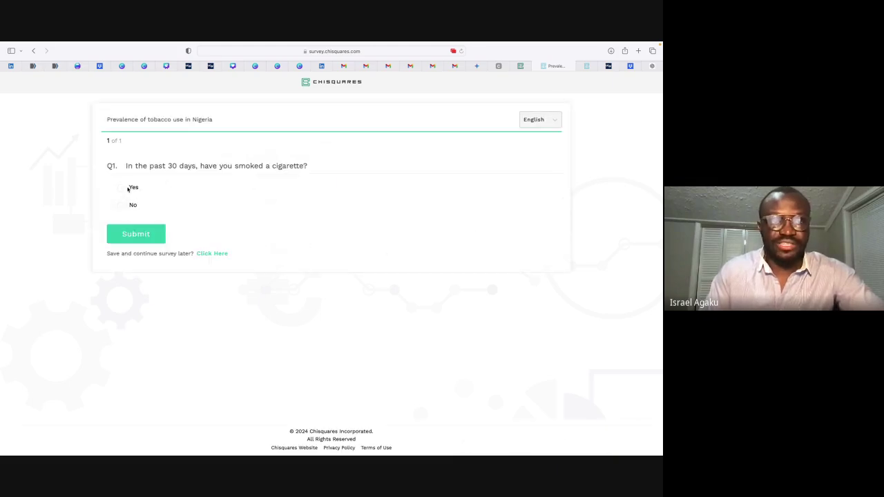
{"action": "left_click", "coordinate": [120, 188]}
{"action": "left_click", "coordinate": [141, 237]}
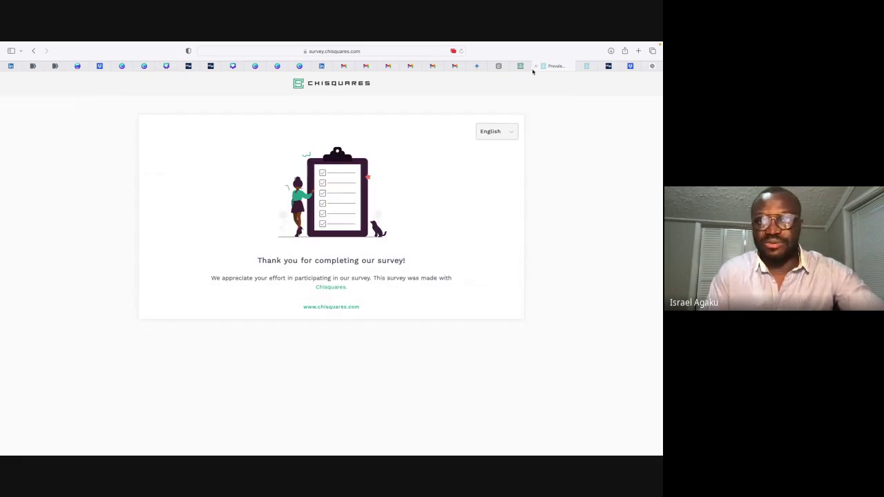
Step: Reload the short link and submit a Minor response, accepting assent and answering No
{"action": "left_click", "coordinate": [400, 51]}
{"action": "key", "text": "super+v"}
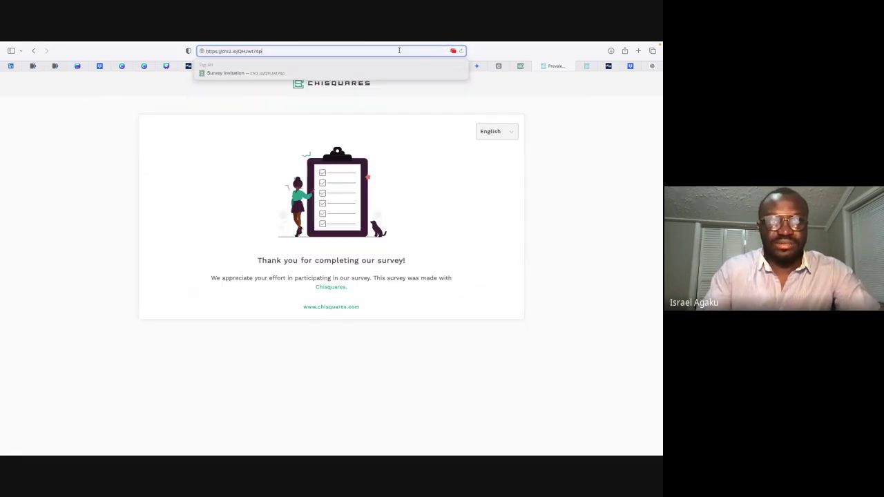
{"action": "key", "text": "Return"}
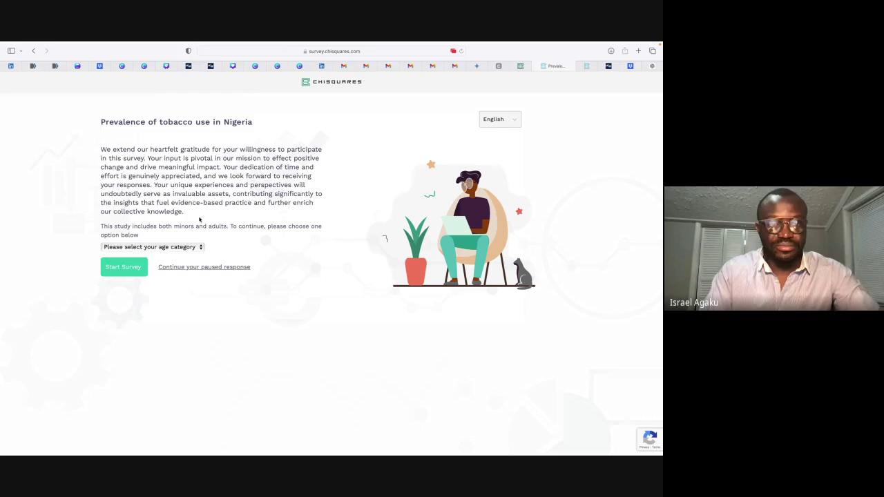
{"action": "left_click", "coordinate": [165, 247]}
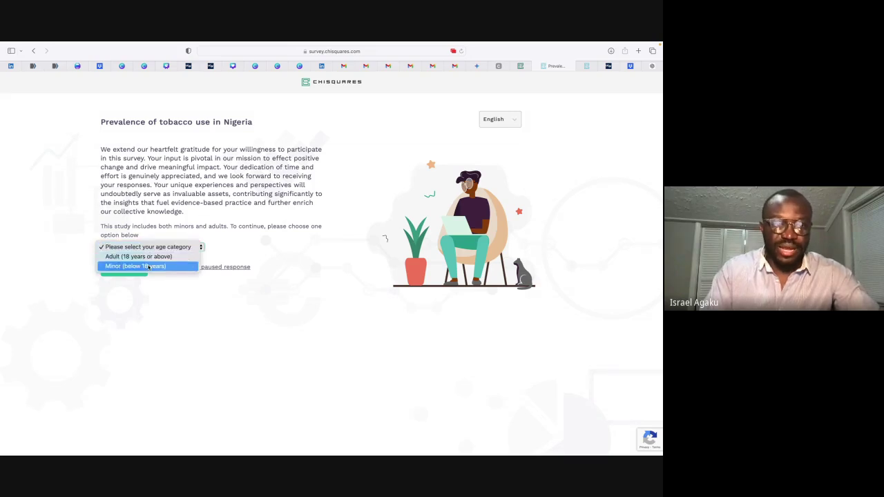
{"action": "left_click", "coordinate": [147, 266]}
{"action": "left_click", "coordinate": [124, 266]}
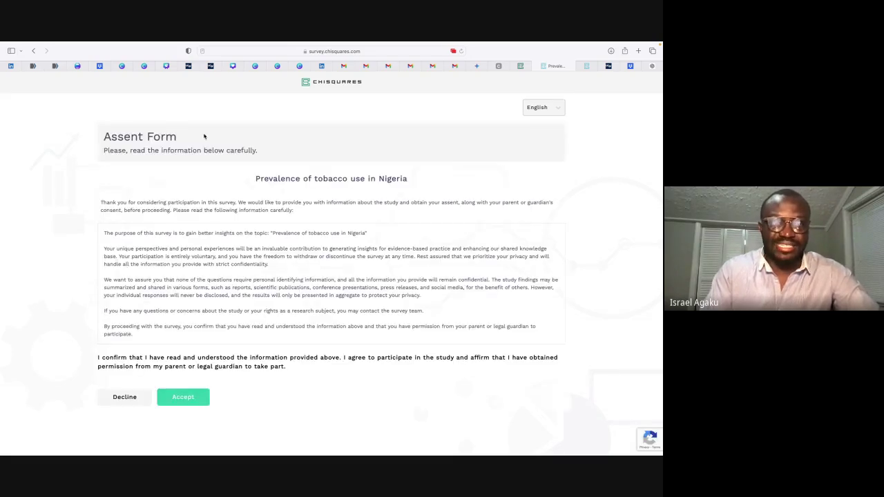
{"action": "left_click", "coordinate": [183, 399]}
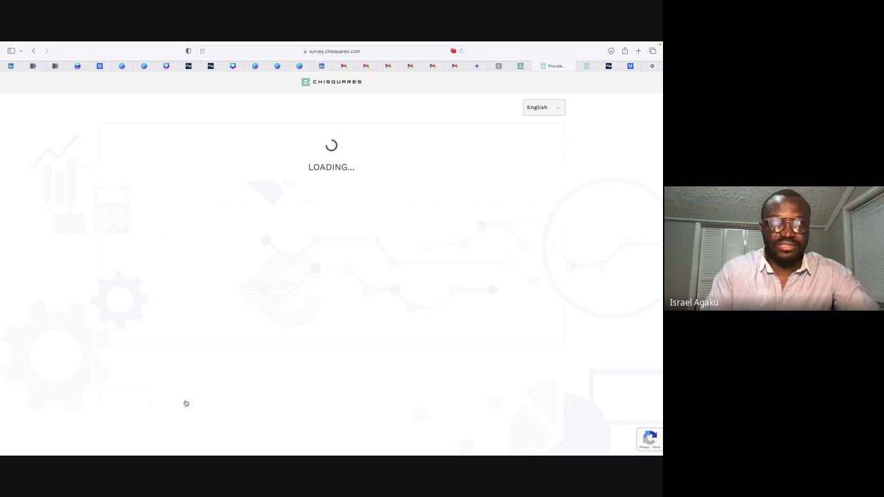
{"action": "left_click", "coordinate": [134, 207]}
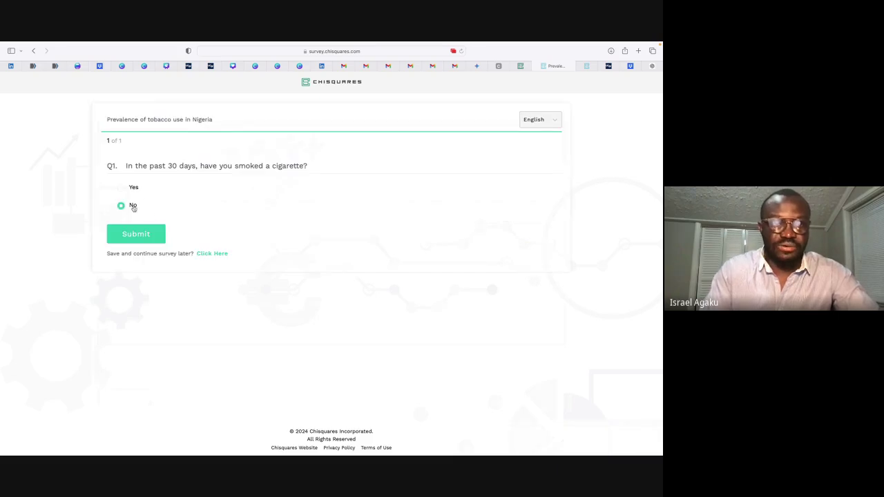
{"action": "left_click", "coordinate": [140, 232]}
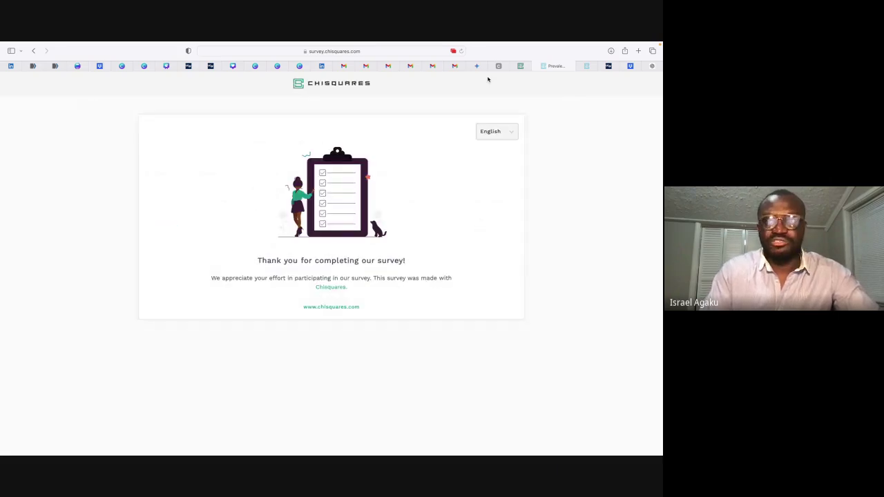
Step: Return to the dashboard, close the share window and review the collected data summary
{"action": "left_click", "coordinate": [522, 66]}
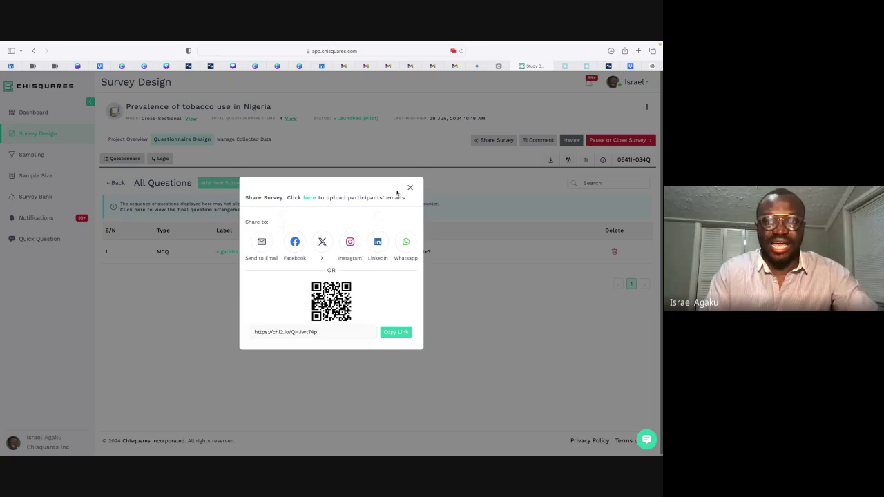
{"action": "left_click", "coordinate": [411, 187]}
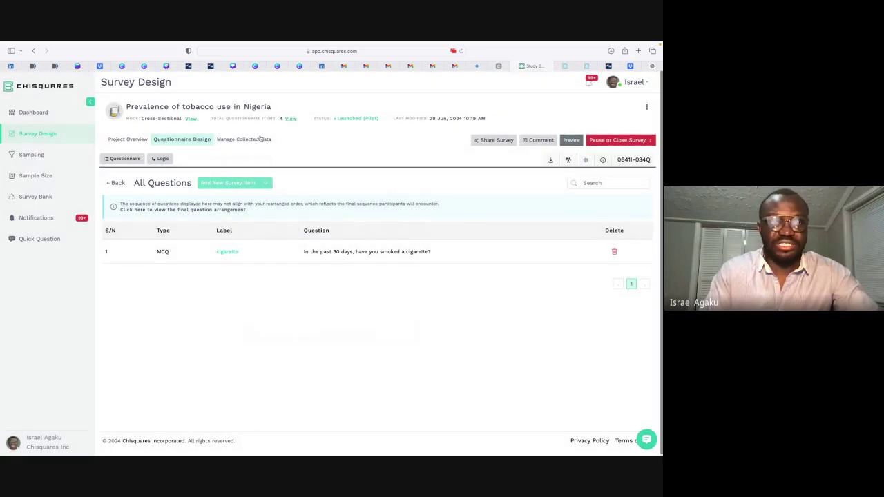
{"action": "left_click", "coordinate": [461, 51]}
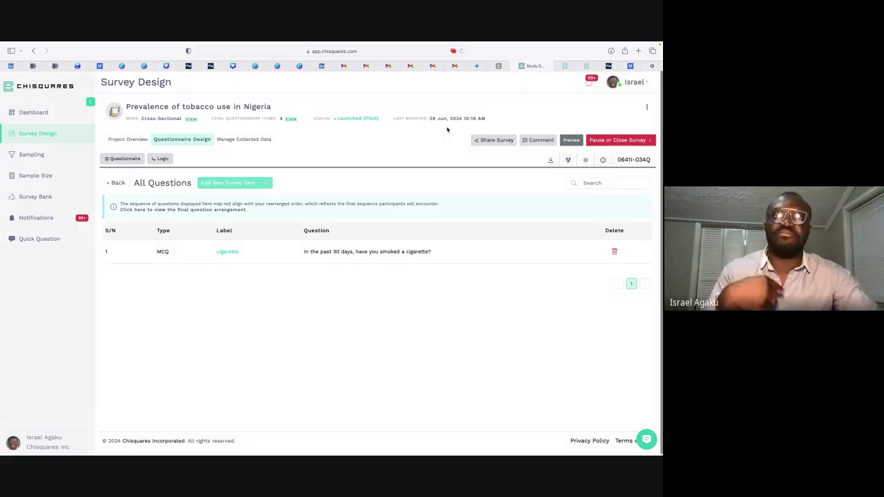
{"action": "left_click", "coordinate": [230, 140]}
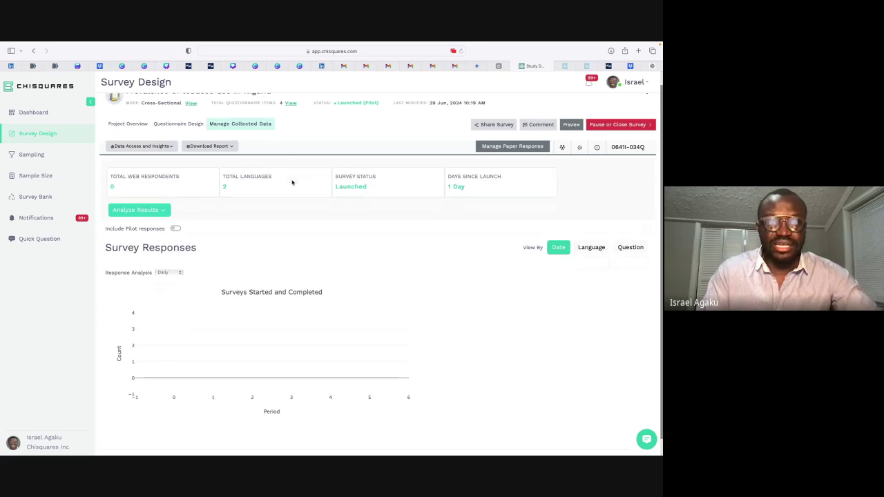
{"action": "left_click", "coordinate": [179, 118]}
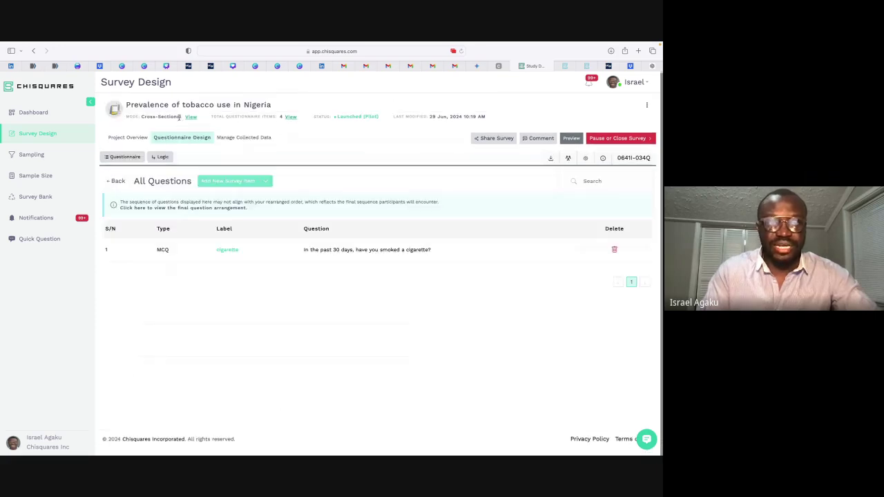
{"action": "left_click", "coordinate": [237, 137]}
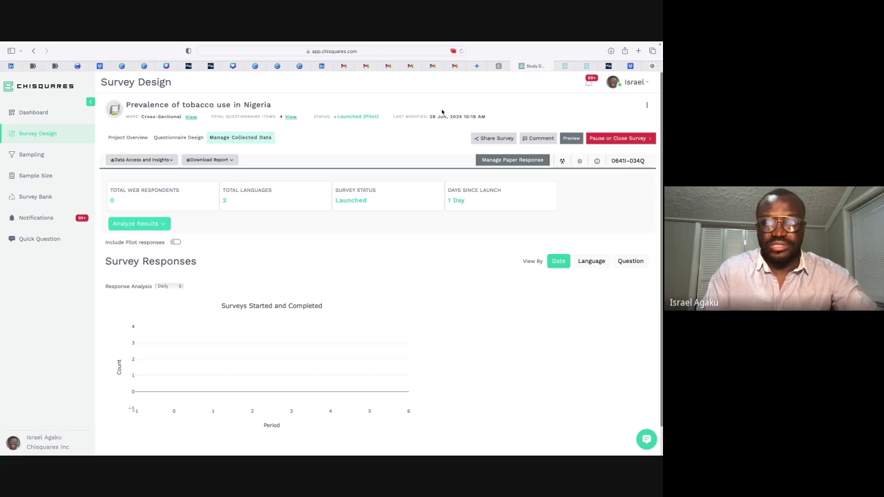
Step: Copy the survey's share link again and switch to the respondent tab
{"action": "left_click", "coordinate": [498, 140]}
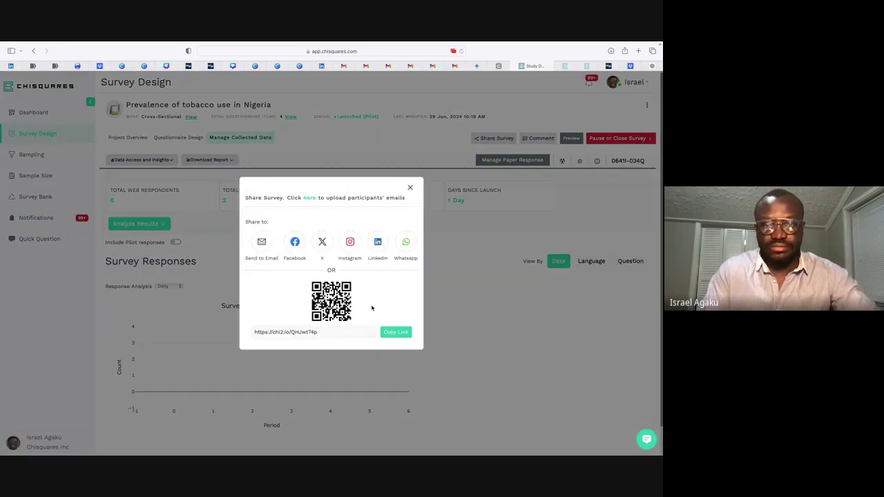
{"action": "left_click", "coordinate": [391, 333]}
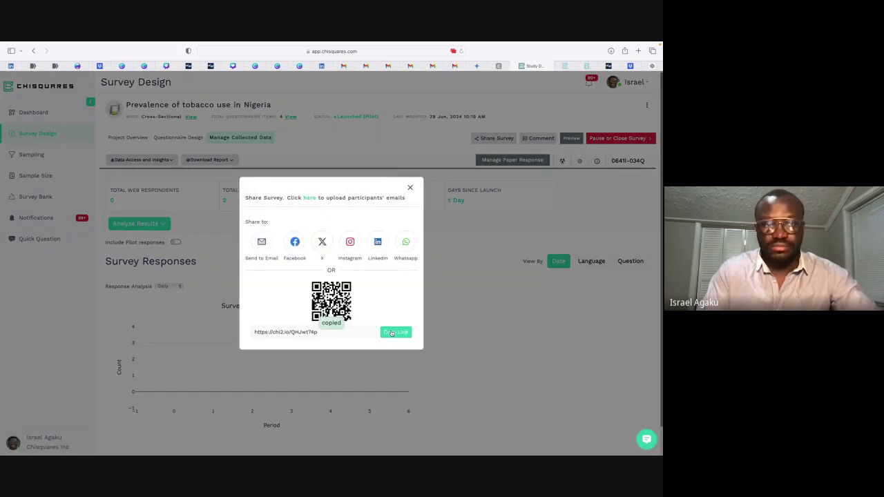
{"action": "left_click", "coordinate": [564, 66]}
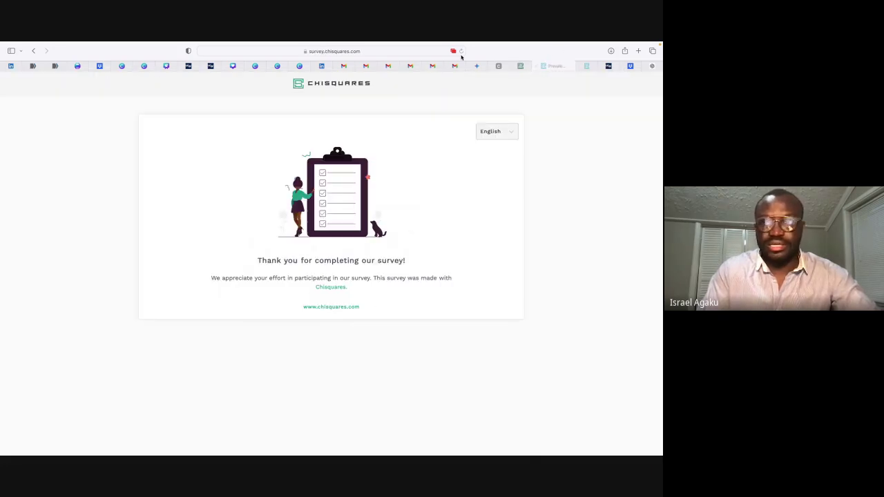
Step: Open the pasted survey link and submit an Adult response, accepting consent and answering Yes
{"action": "left_click", "coordinate": [535, 67]}
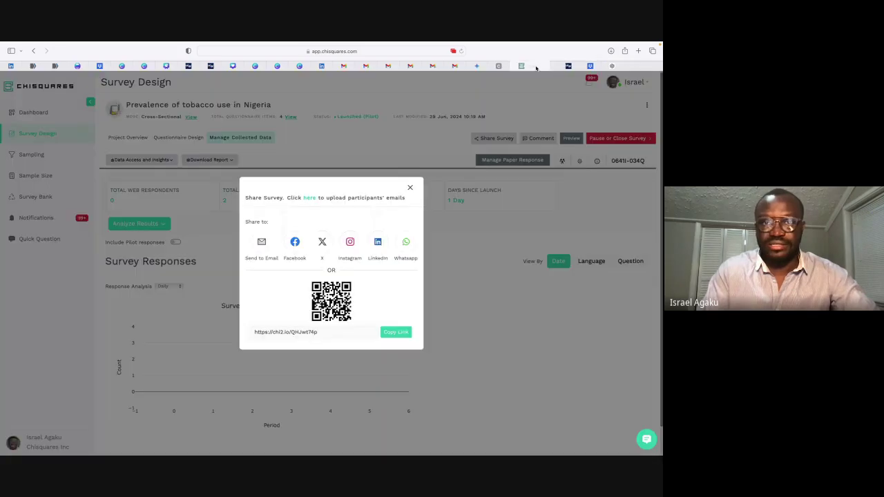
{"action": "left_click", "coordinate": [403, 51]}
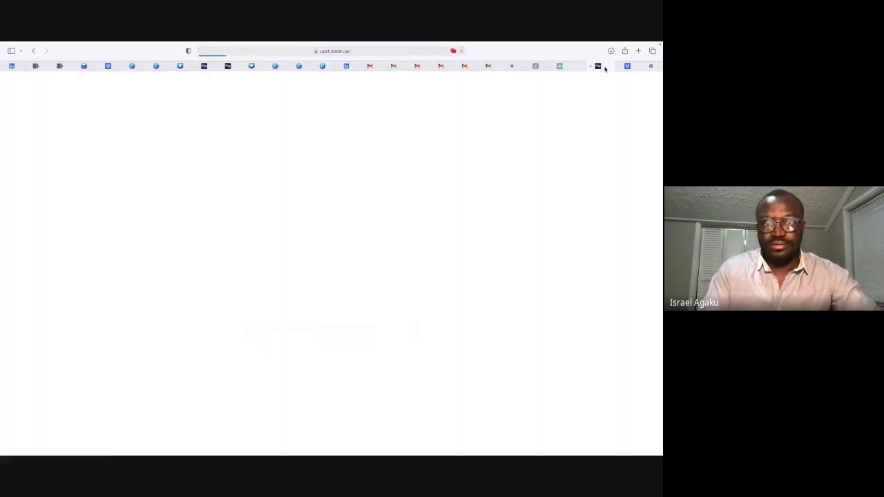
{"action": "left_click", "coordinate": [598, 67]}
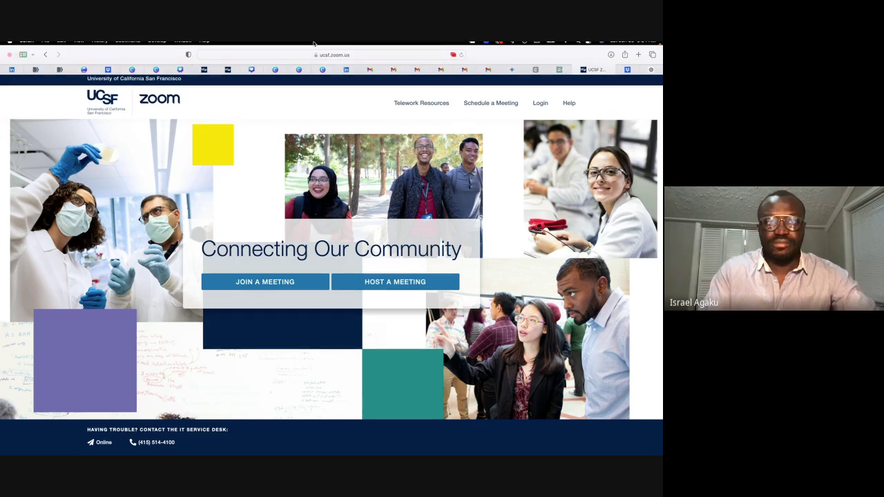
{"action": "left_click", "coordinate": [275, 60]}
{"action": "key", "text": "super+v"}
{"action": "key", "text": "Return"}
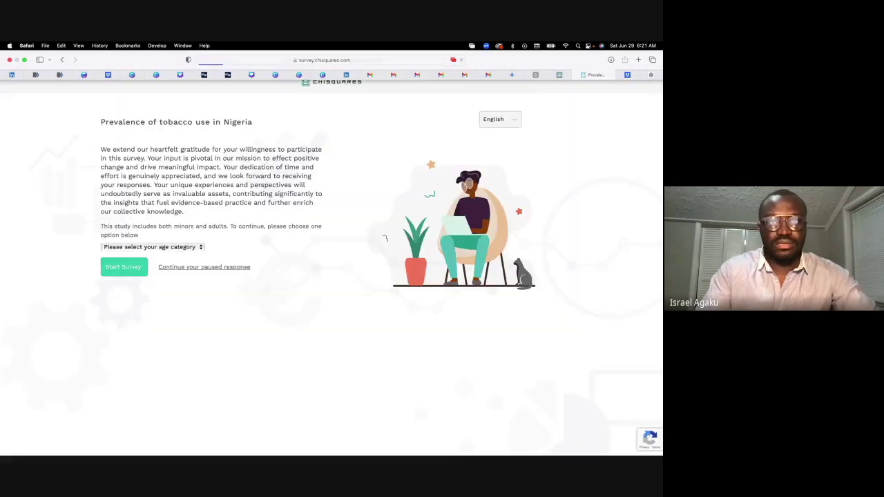
{"action": "left_click", "coordinate": [137, 247]}
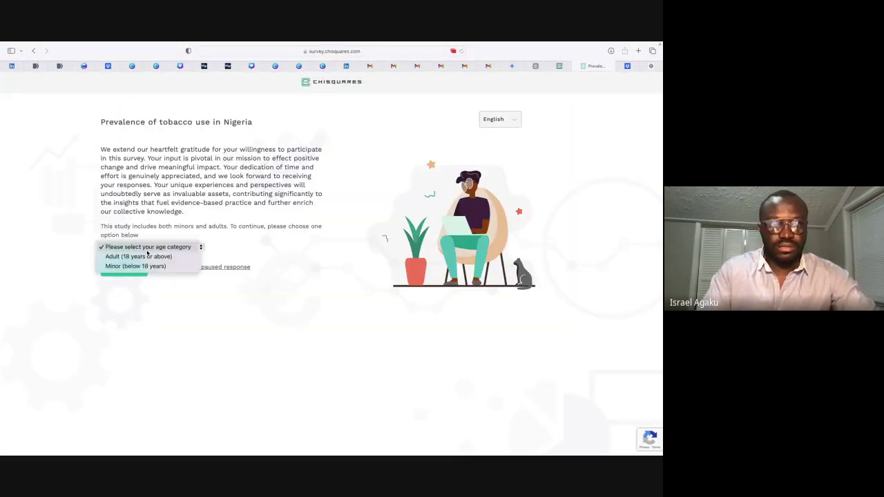
{"action": "left_click", "coordinate": [135, 264]}
{"action": "left_click", "coordinate": [124, 270]}
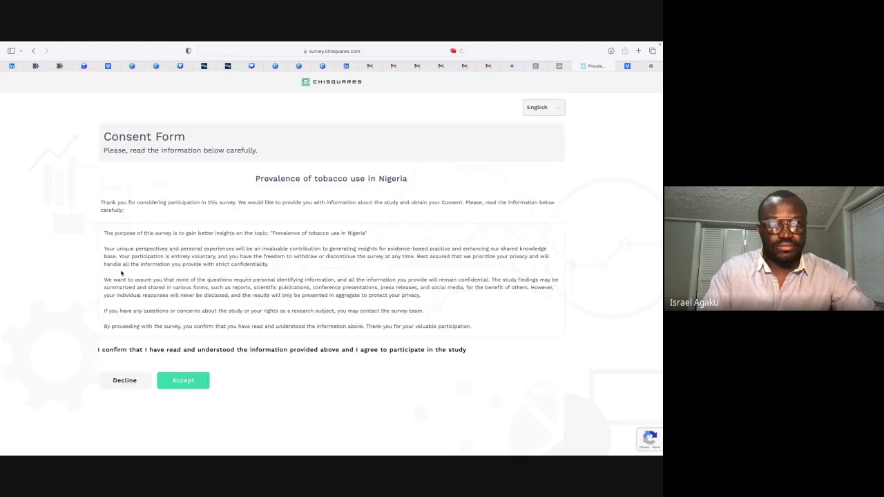
{"action": "left_click", "coordinate": [183, 381]}
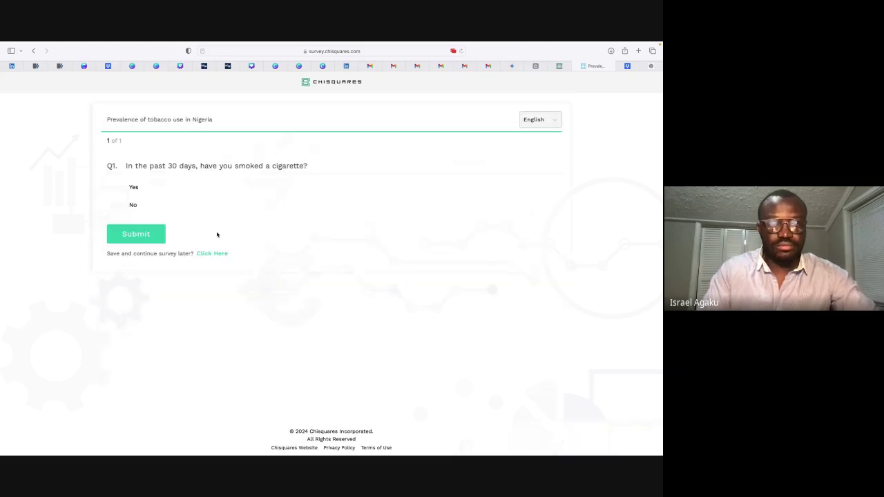
{"action": "left_click", "coordinate": [131, 189]}
{"action": "left_click", "coordinate": [134, 231]}
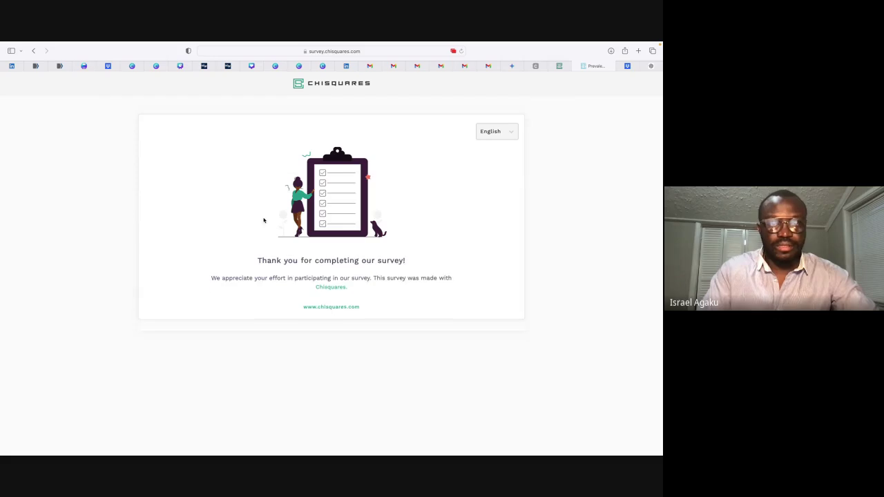
Step: Submit a Minor response accepting assent and answering No, then close the share window
{"action": "left_click", "coordinate": [577, 65]}
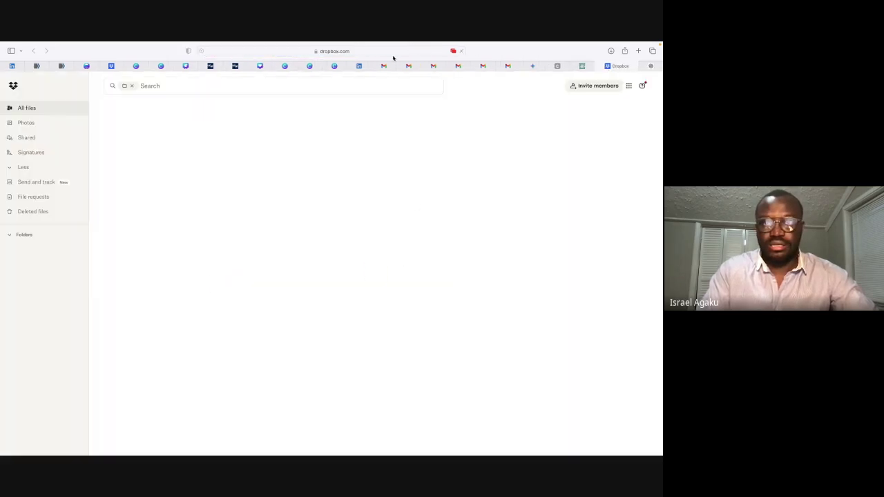
{"action": "left_click", "coordinate": [393, 55]}
{"action": "type", "text": "sur"}
{"action": "key", "text": "Return"}
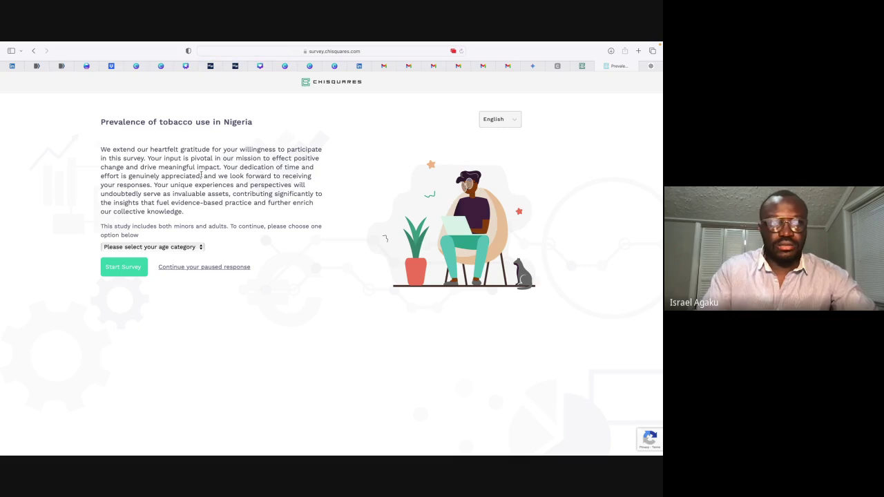
{"action": "left_click", "coordinate": [156, 247]}
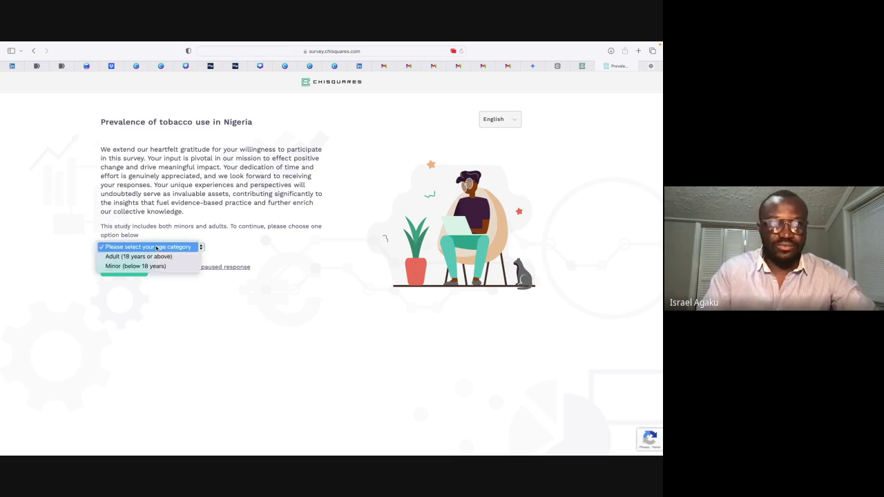
{"action": "left_click", "coordinate": [135, 266]}
{"action": "left_click", "coordinate": [124, 270]}
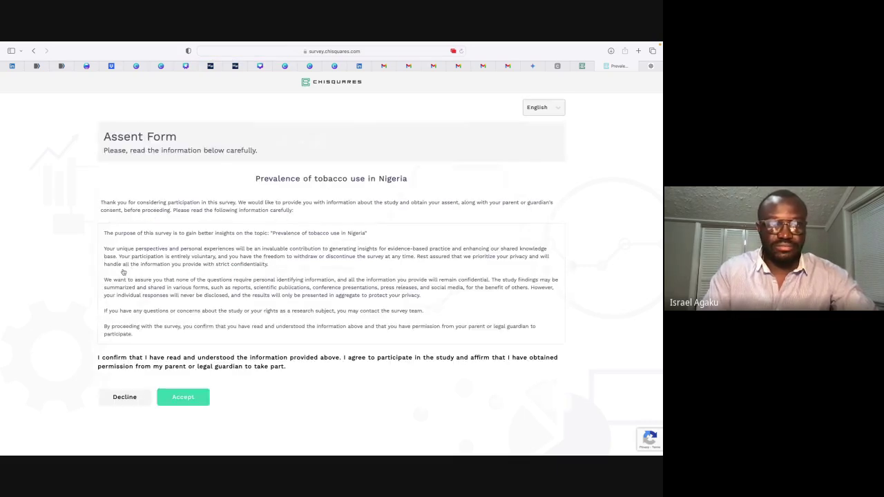
{"action": "left_click", "coordinate": [183, 396]}
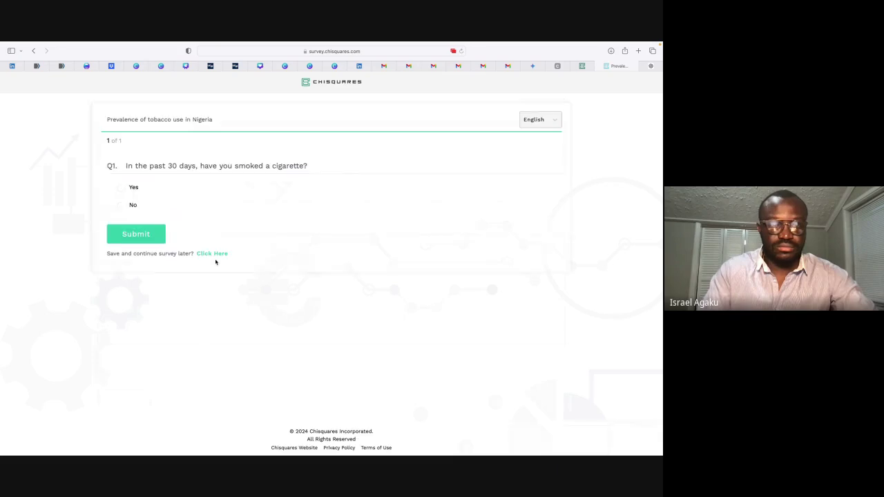
{"action": "left_click", "coordinate": [133, 206]}
{"action": "left_click", "coordinate": [136, 234]}
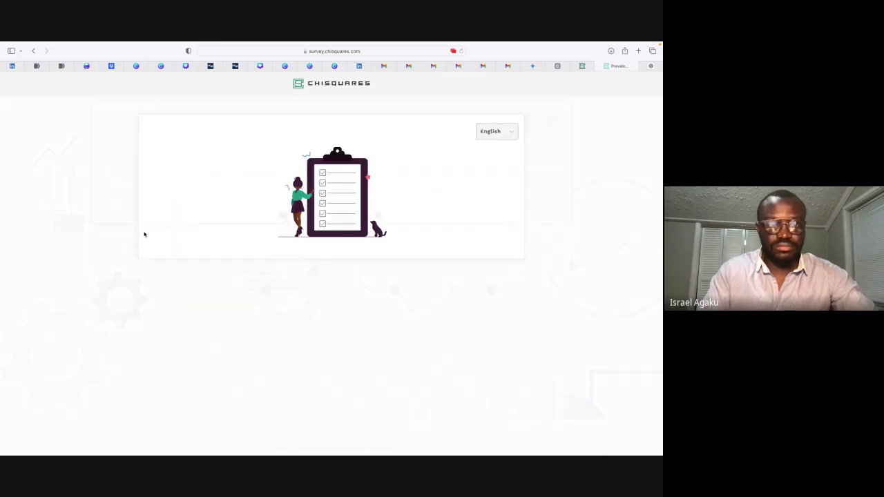
{"action": "left_click", "coordinate": [585, 67]}
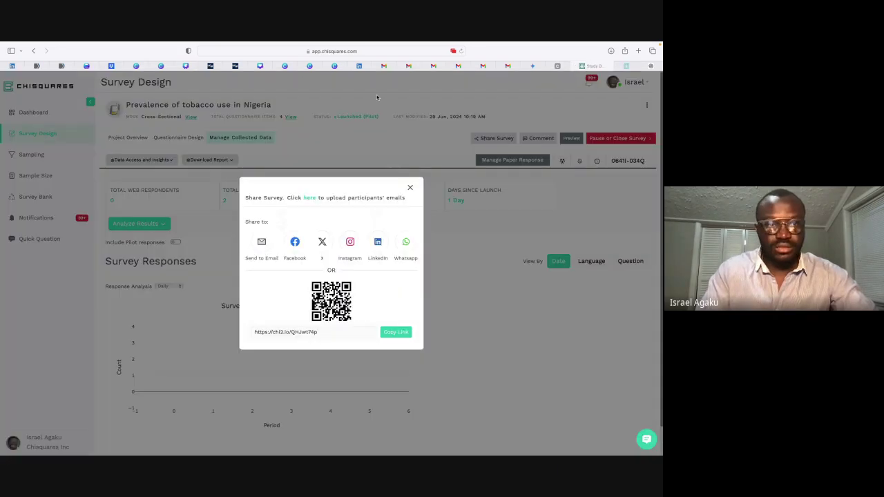
{"action": "left_click", "coordinate": [410, 186]}
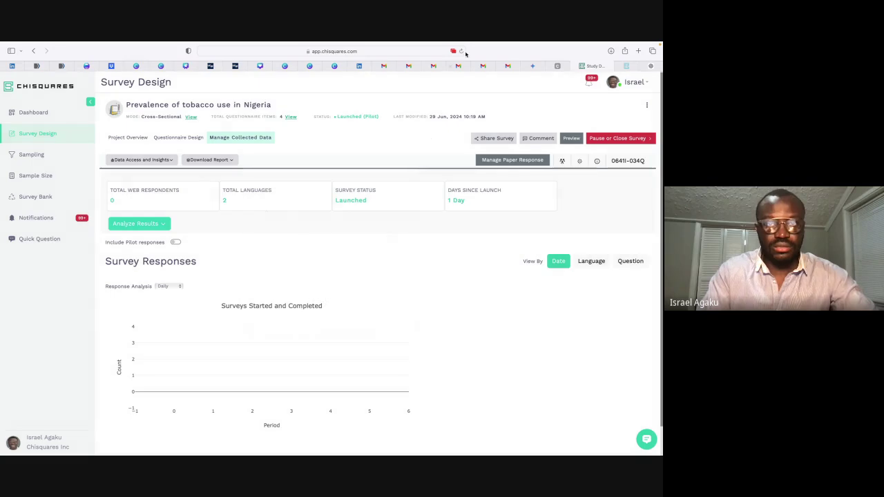
Step: Reload the tobacco survey page and switch between its collected-data and question-list views
{"action": "left_click", "coordinate": [461, 51]}
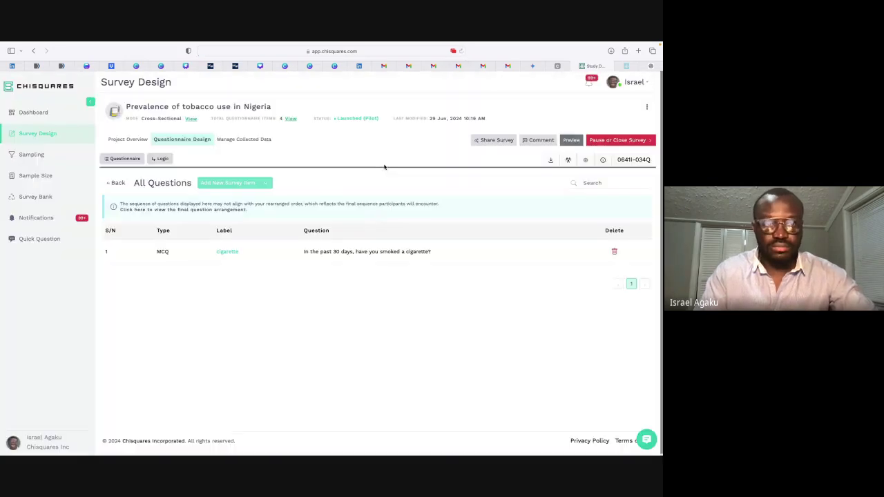
{"action": "left_click", "coordinate": [245, 141]}
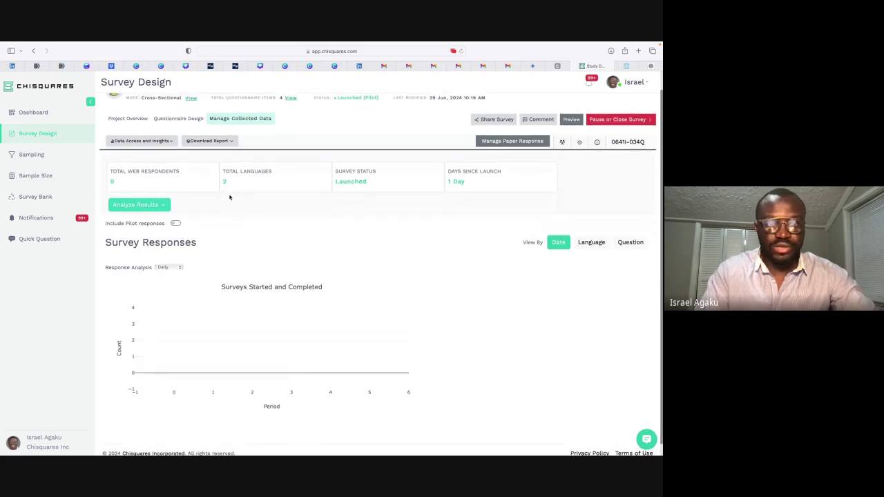
{"action": "left_click", "coordinate": [182, 140]}
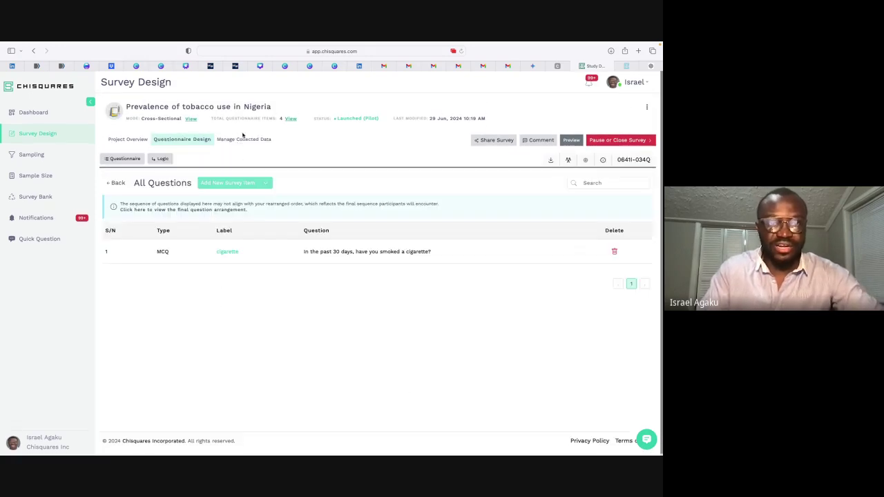
{"action": "left_click", "coordinate": [242, 140]}
Step: Download the raw dataset from Data Access and Insights, then show all open windows
{"action": "left_click", "coordinate": [141, 161]}
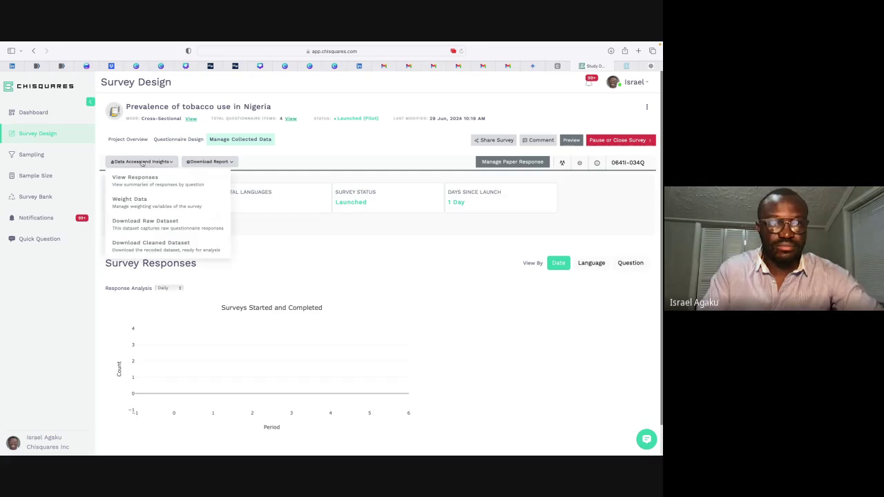
{"action": "left_click", "coordinate": [160, 222]}
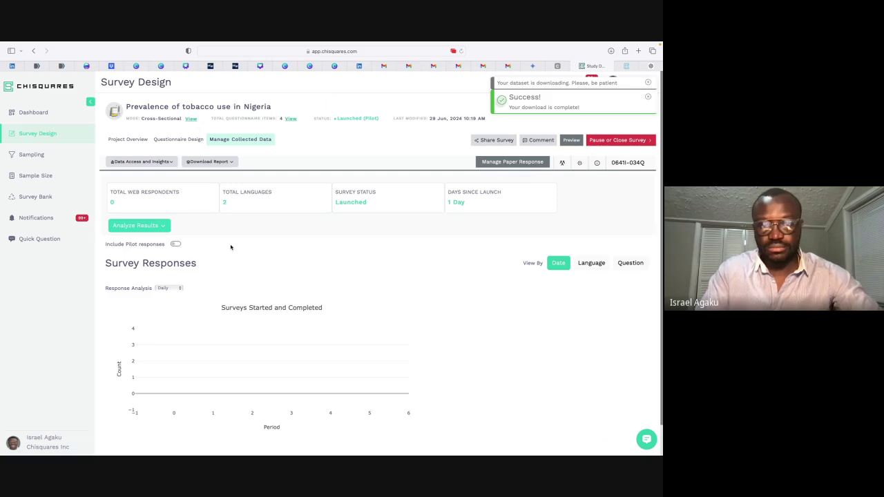
{"action": "key", "text": "ctrl+Up"}
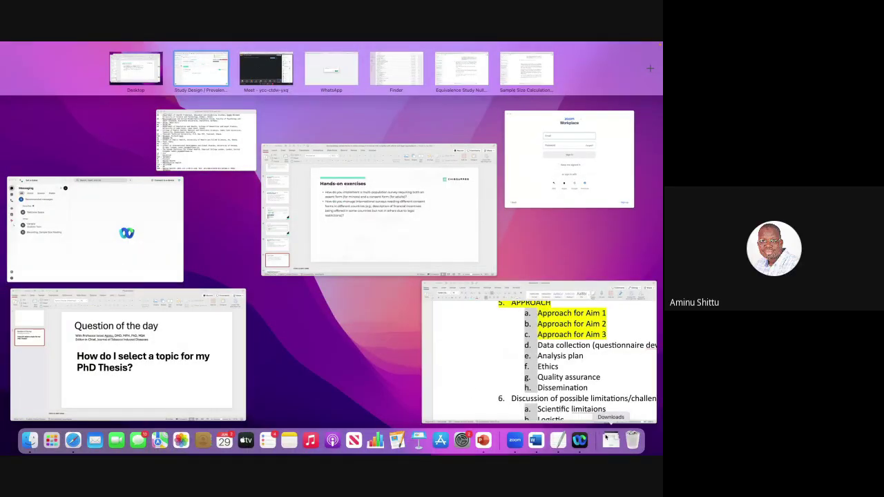
Step: Glance at the Downloads stack in the Dock, then reveal the desktop behind the browser
{"action": "left_click", "coordinate": [610, 440]}
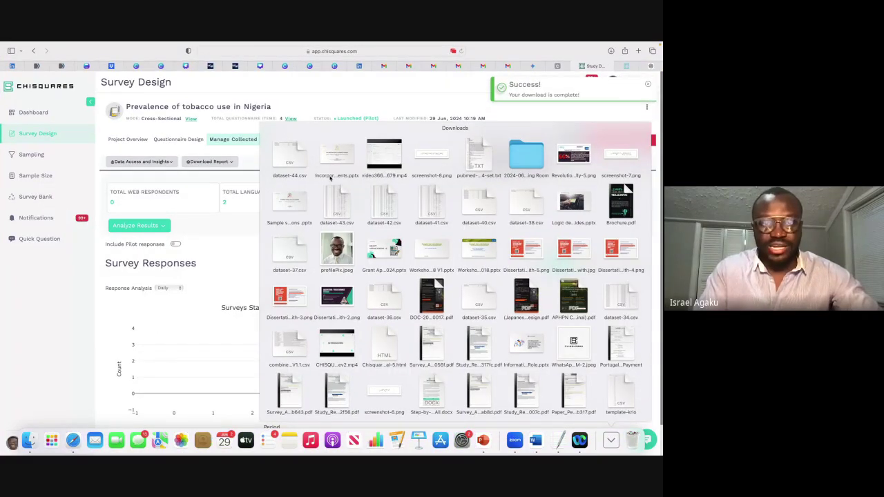
{"action": "left_click", "coordinate": [287, 157]}
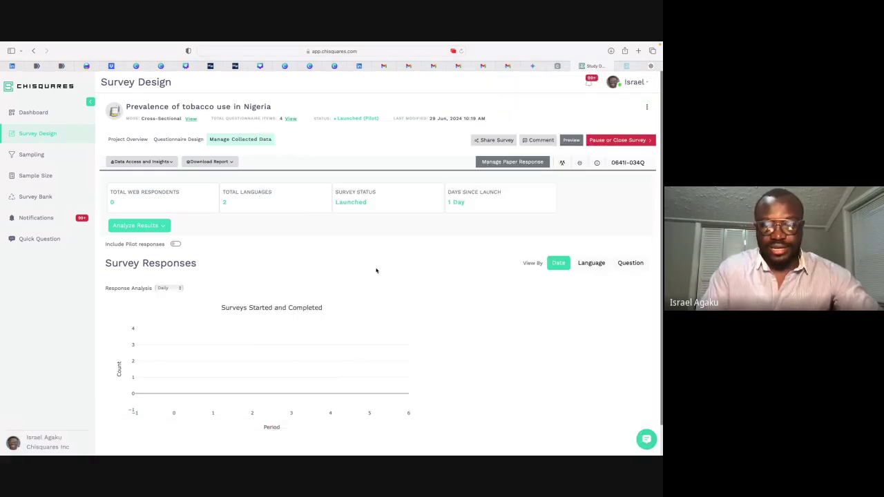
{"action": "key", "text": "ctrl+Left"}
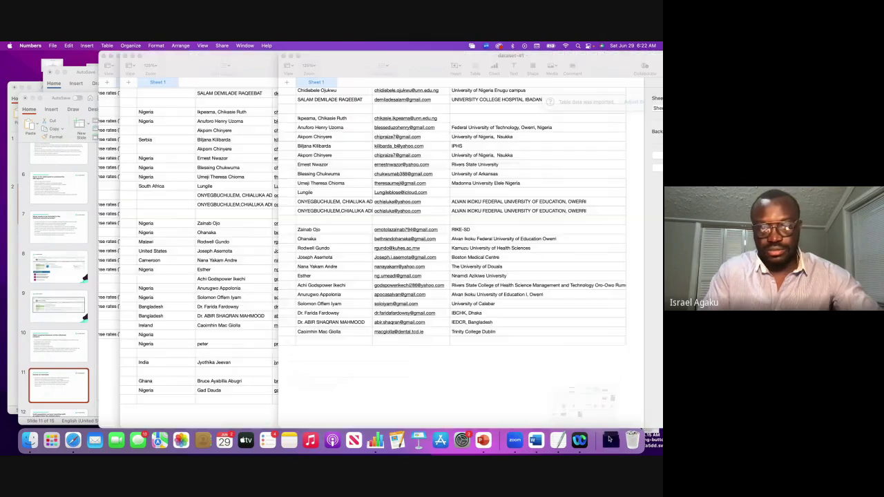
Step: Open dataset-44.csv from Downloads in Numbers and maximize the spreadsheet window
{"action": "left_click", "coordinate": [610, 440]}
{"action": "left_click", "coordinate": [199, 243]}
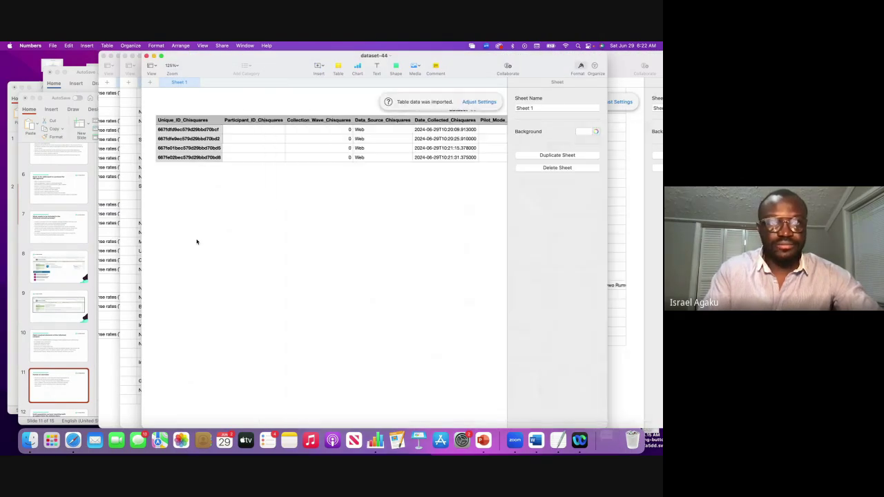
{"action": "scroll", "coordinate": [316, 172], "scroll_direction": "right", "scroll_amount": 3}
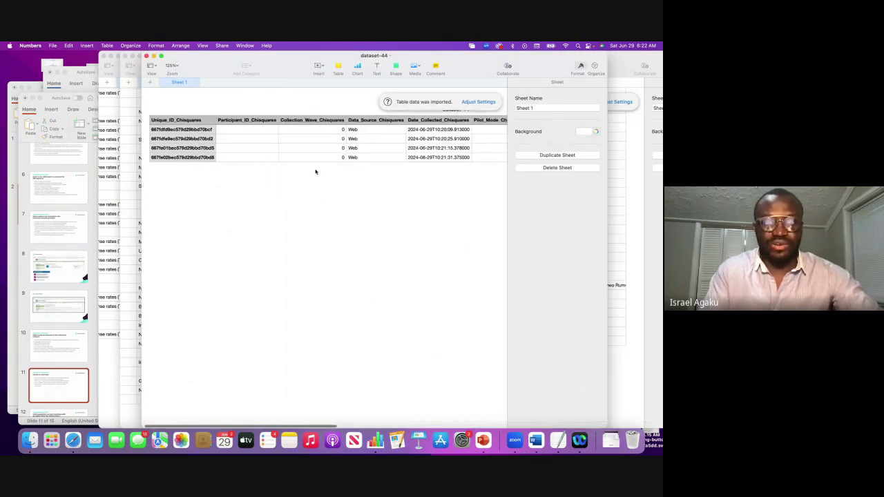
{"action": "scroll", "coordinate": [358, 168], "scroll_direction": "right", "scroll_amount": 2}
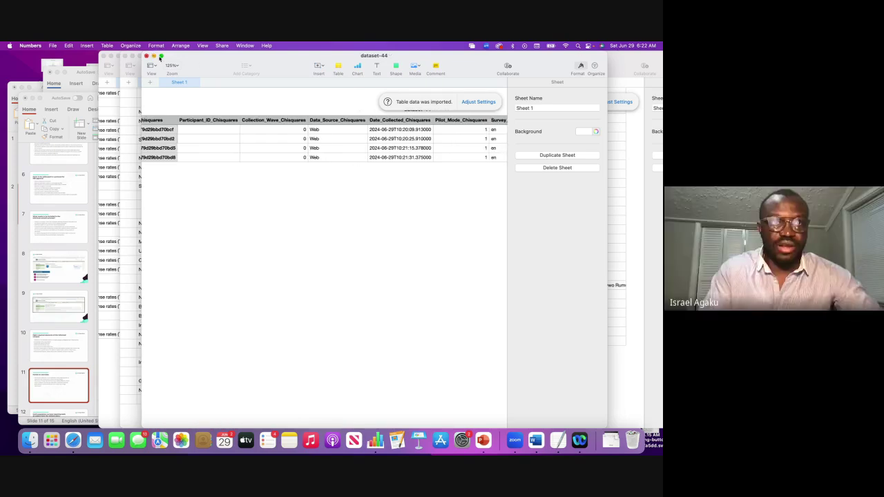
{"action": "left_click", "coordinate": [161, 57]}
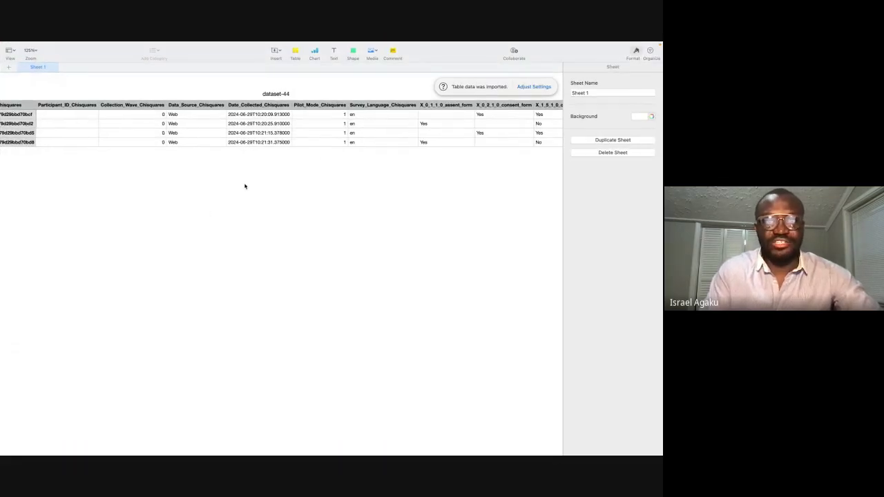
Step: Scroll sideways through the dataset-44 table and select the first response's data source cell
{"action": "scroll", "coordinate": [262, 176], "scroll_direction": "left", "scroll_amount": 2}
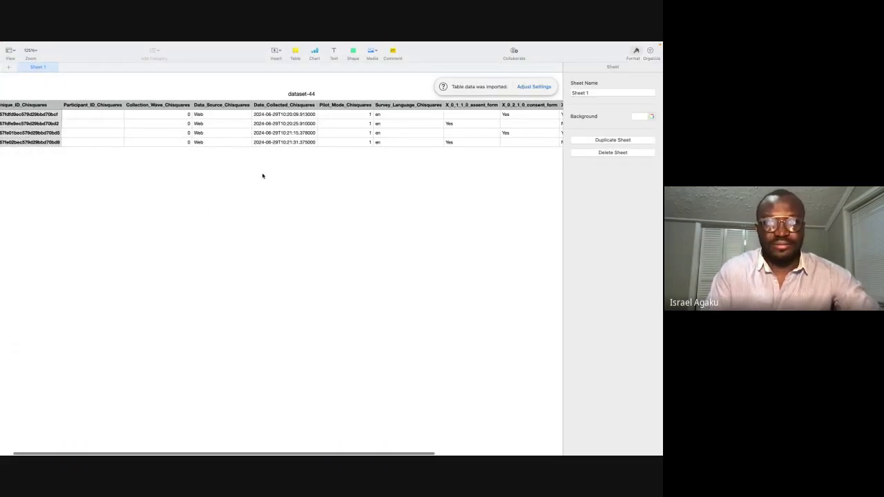
{"action": "scroll", "coordinate": [263, 176], "scroll_direction": "right", "scroll_amount": 1}
{"action": "scroll", "coordinate": [262, 176], "scroll_direction": "left", "scroll_amount": 2}
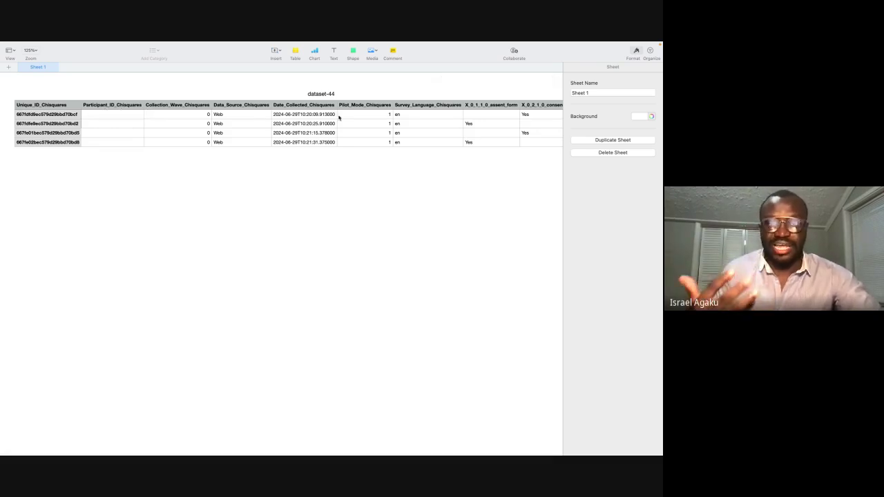
{"action": "scroll", "coordinate": [339, 117], "scroll_direction": "right", "scroll_amount": 3}
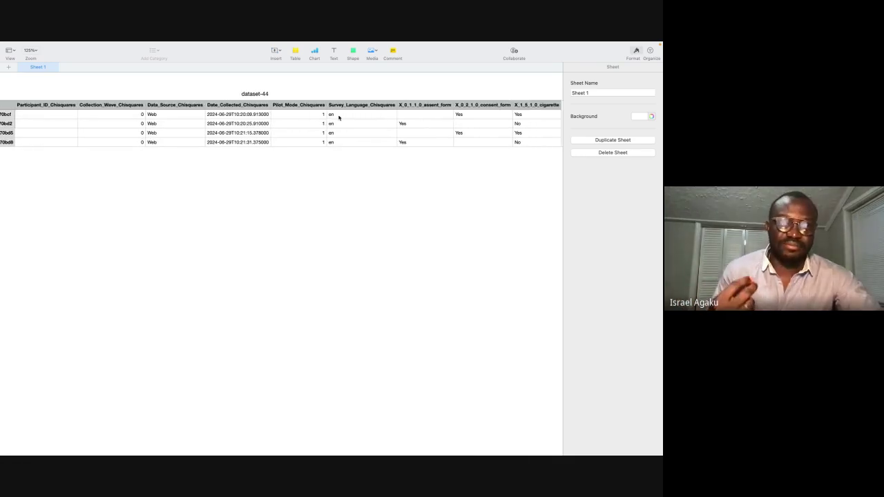
{"action": "scroll", "coordinate": [338, 118], "scroll_direction": "left", "scroll_amount": 3}
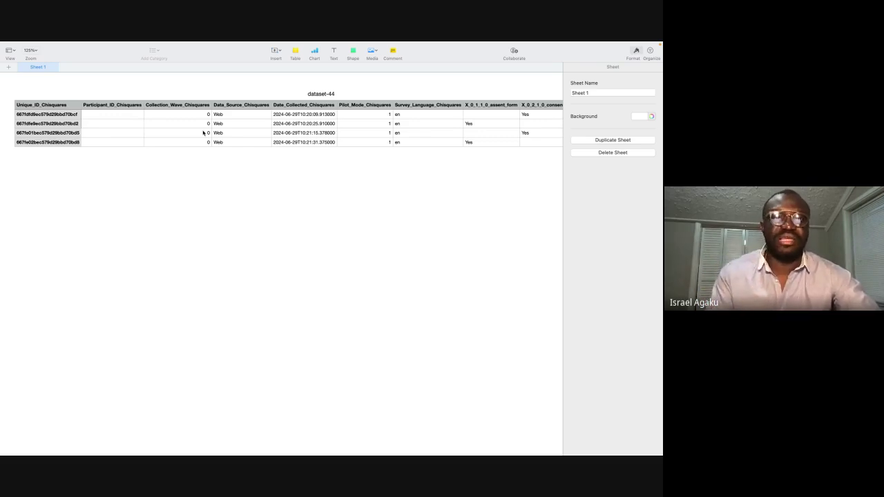
{"action": "scroll", "coordinate": [237, 159], "scroll_direction": "right", "scroll_amount": 2}
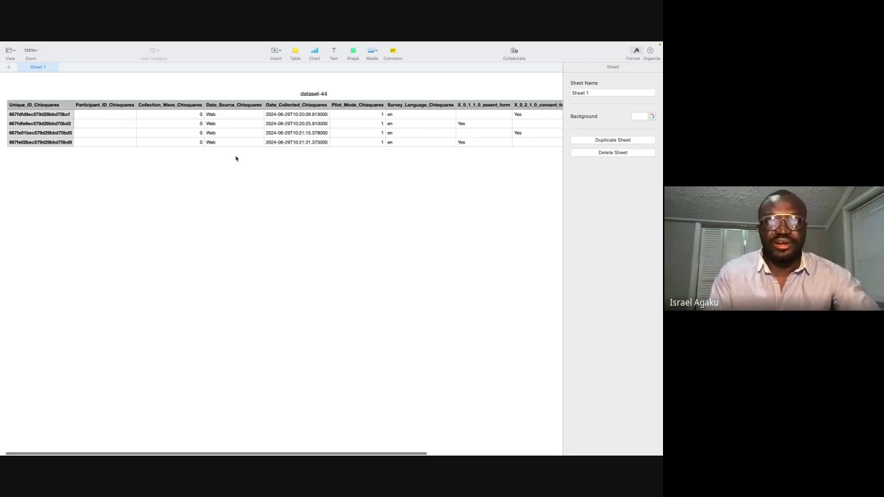
{"action": "left_click", "coordinate": [213, 116]}
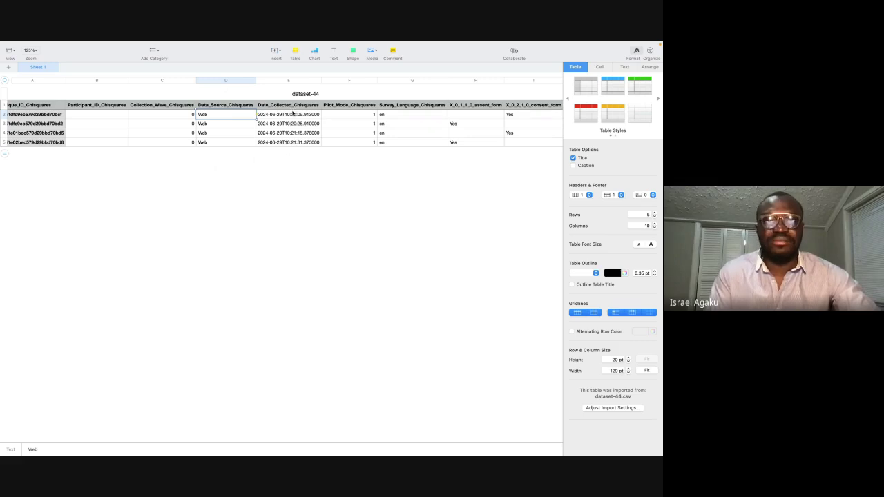
Step: Inspect the collection date, then select the Pilot_Mode and Survey_Language values of all responses
{"action": "left_click", "coordinate": [295, 114]}
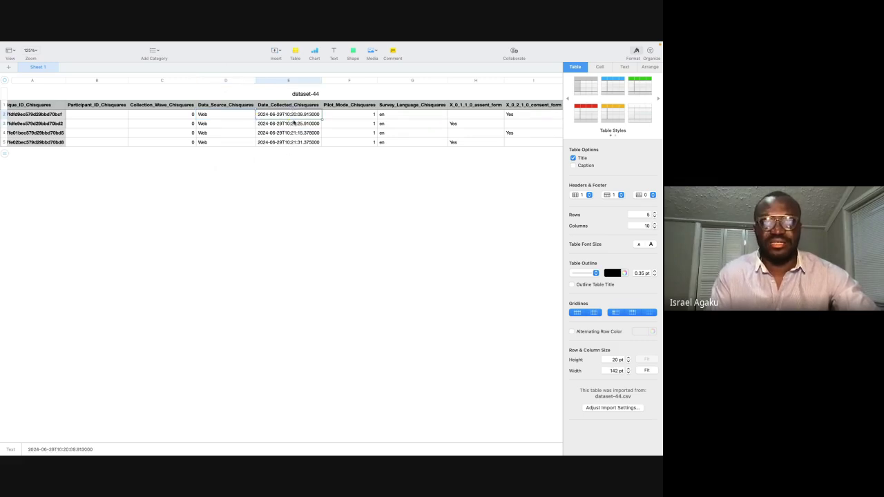
{"action": "scroll", "coordinate": [294, 121], "scroll_direction": "right", "scroll_amount": 2}
{"action": "left_click", "coordinate": [320, 105]}
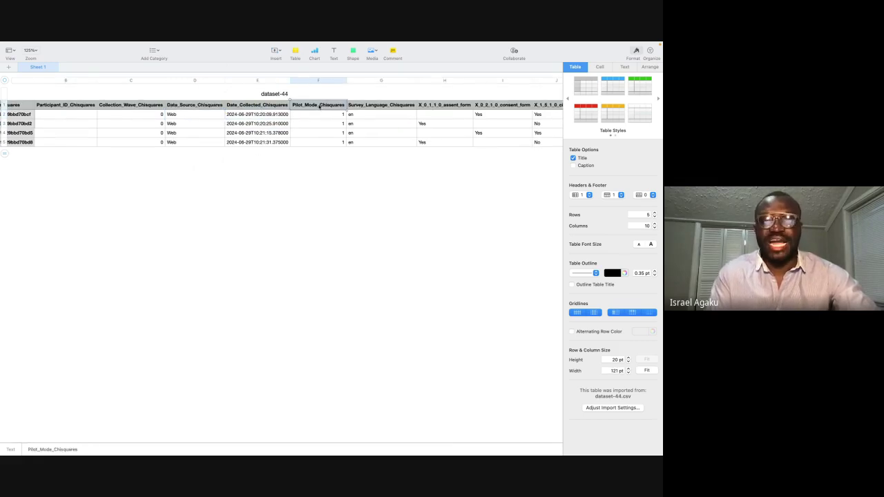
{"action": "left_click", "coordinate": [319, 142], "text": "shift"}
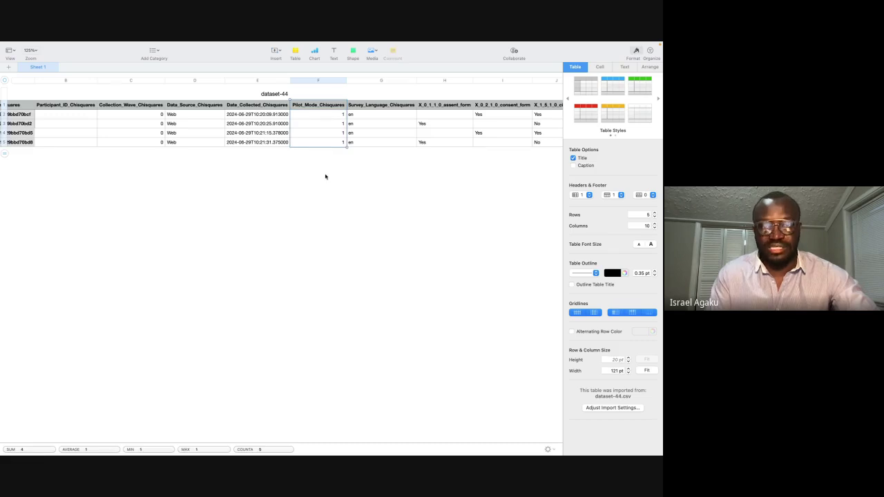
{"action": "scroll", "coordinate": [361, 171], "scroll_direction": "right", "scroll_amount": 5}
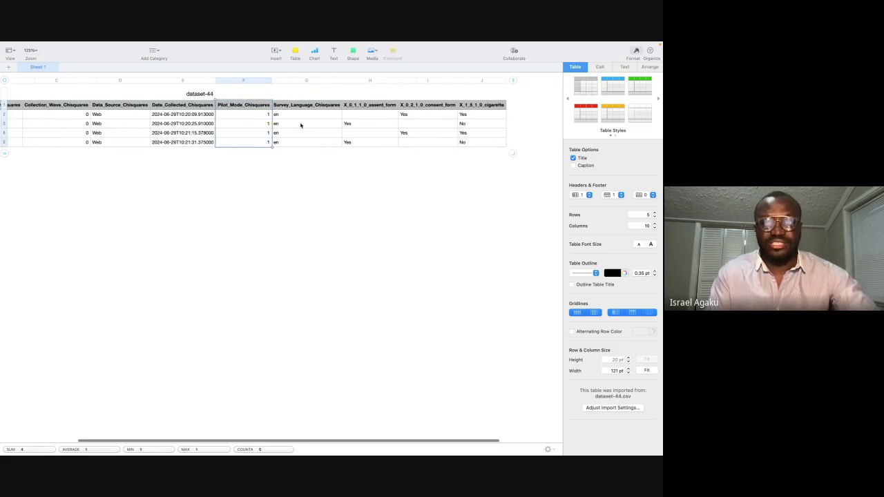
{"action": "left_click", "coordinate": [292, 105]}
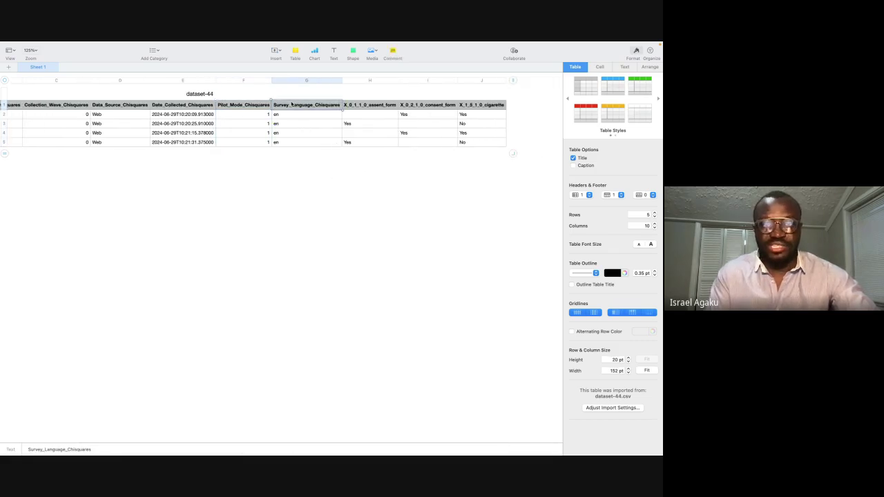
{"action": "left_click", "coordinate": [287, 114]}
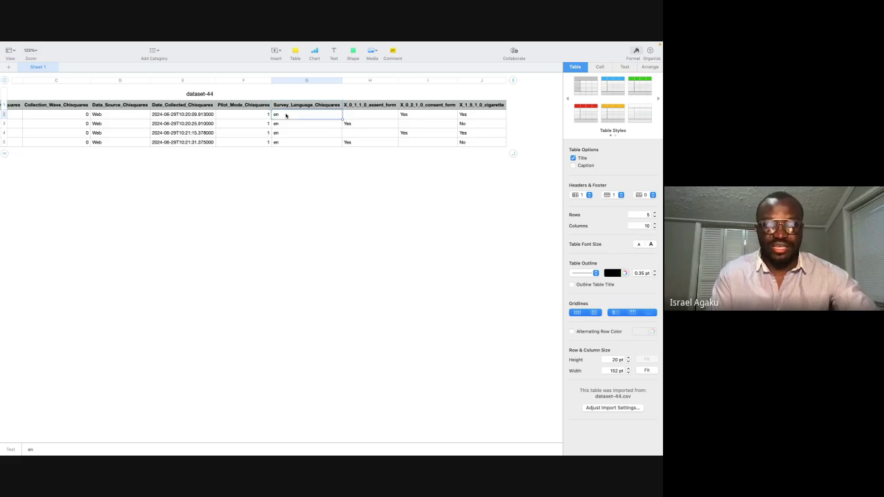
{"action": "left_click", "coordinate": [286, 140], "text": "shift"}
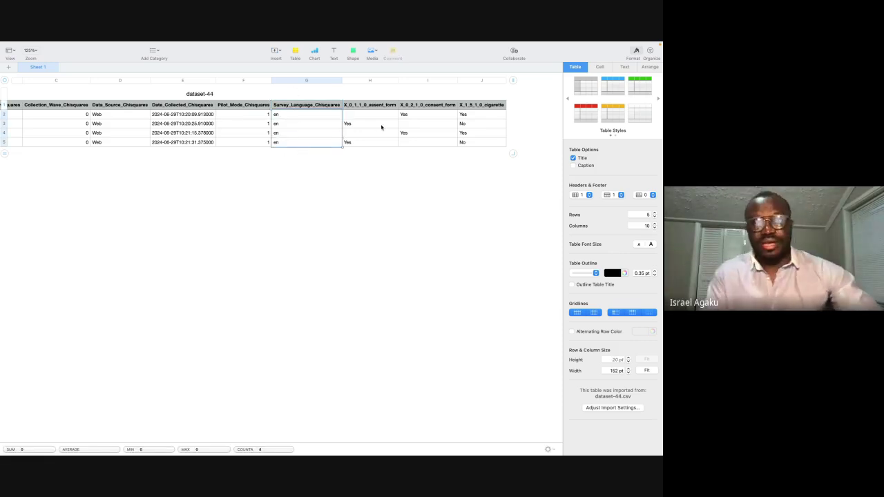
Step: Step through the Yes answers in the assent form column
{"action": "scroll", "coordinate": [296, 138], "scroll_direction": "right", "scroll_amount": 3}
{"action": "left_click", "coordinate": [291, 107]}
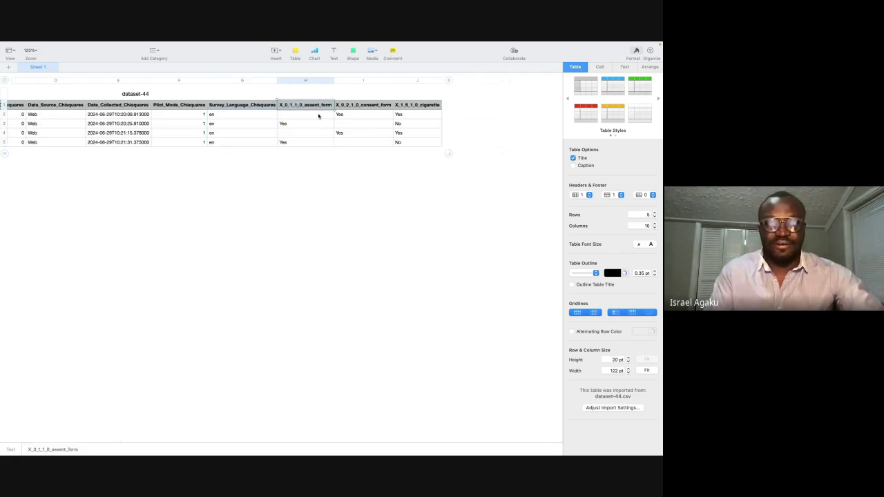
{"action": "left_click", "coordinate": [293, 124]}
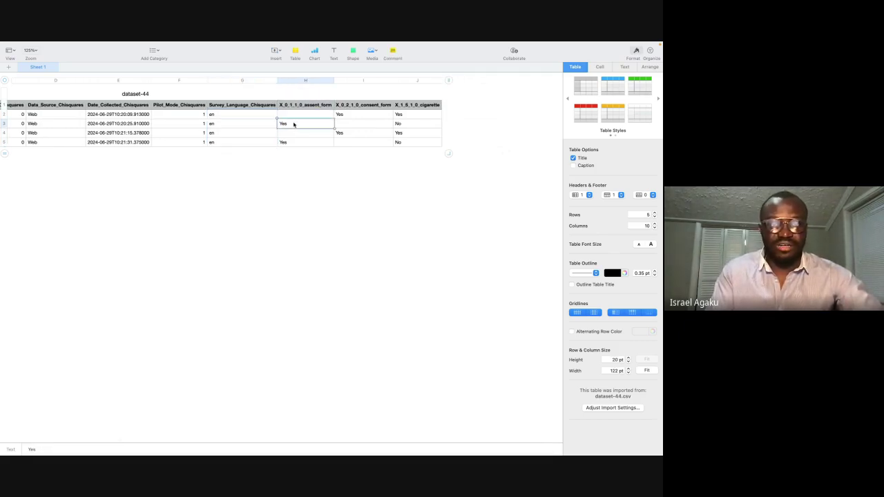
{"action": "key", "text": "Down"}
{"action": "key", "text": "Down"}
{"action": "key", "text": "Up"}
{"action": "key", "text": "Up"}
{"action": "key", "text": "Down"}
{"action": "key", "text": "Down"}
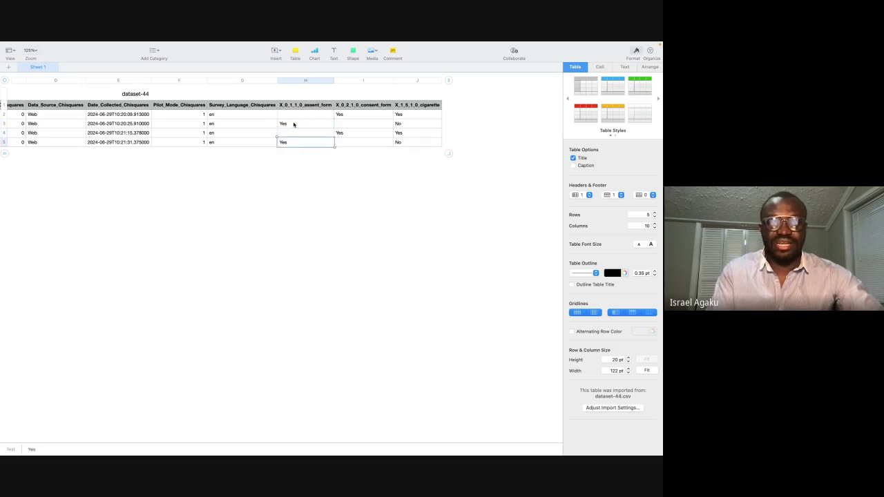
Step: Step through the consent form answers, then switch back to the Chisquares survey page
{"action": "left_click", "coordinate": [362, 115]}
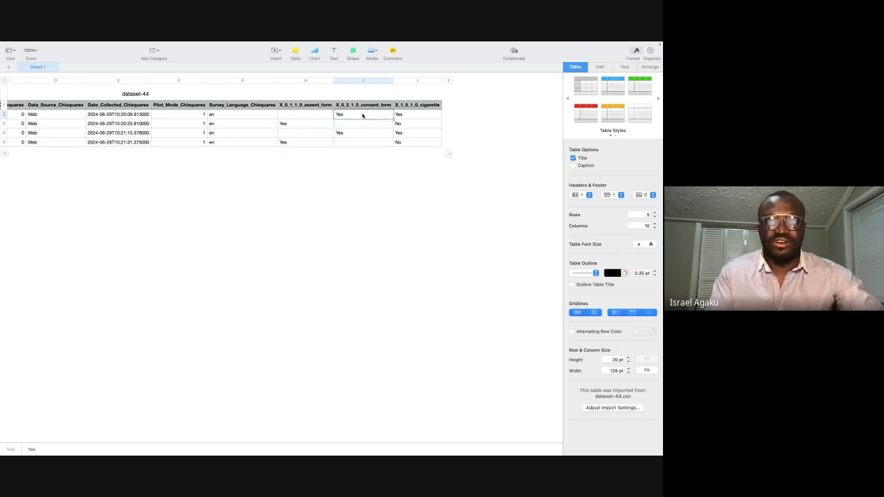
{"action": "key", "text": "Down"}
{"action": "key", "text": "Down"}
{"action": "key", "text": "Up"}
{"action": "key", "text": "Up"}
{"action": "key", "text": "Down"}
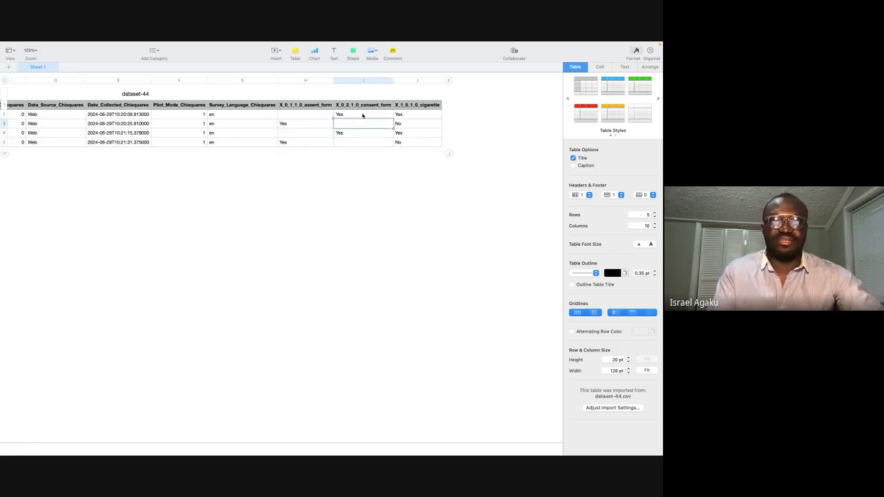
{"action": "key", "text": "Down"}
{"action": "scroll", "coordinate": [363, 115], "scroll_direction": "left", "scroll_amount": 2}
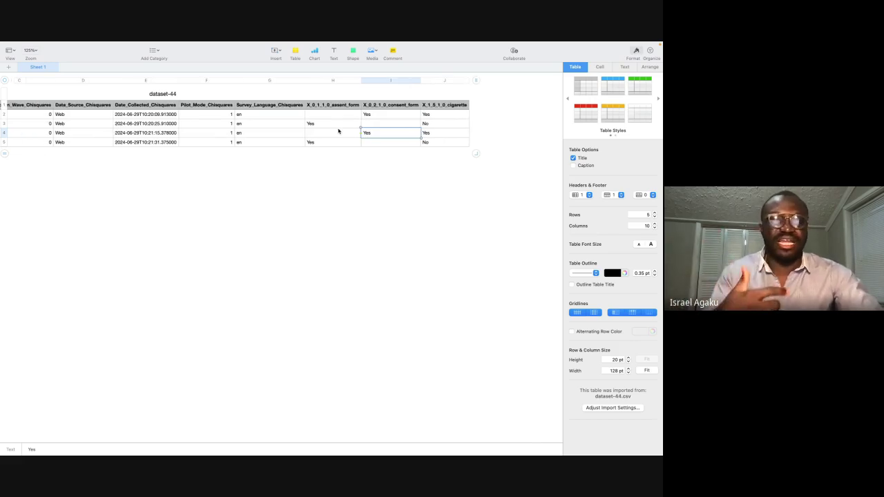
{"action": "key", "text": "super+Tab"}
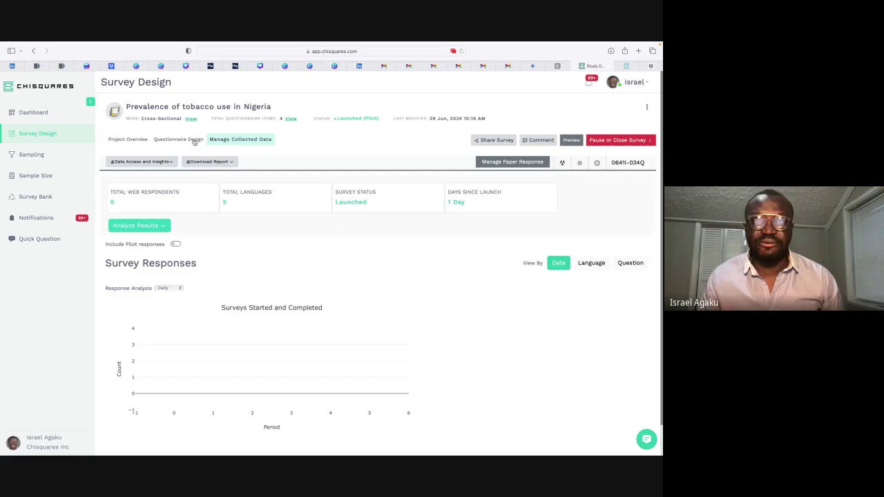
Step: Download the Methodology Report, then open the report Download History
{"action": "left_click", "coordinate": [220, 163]}
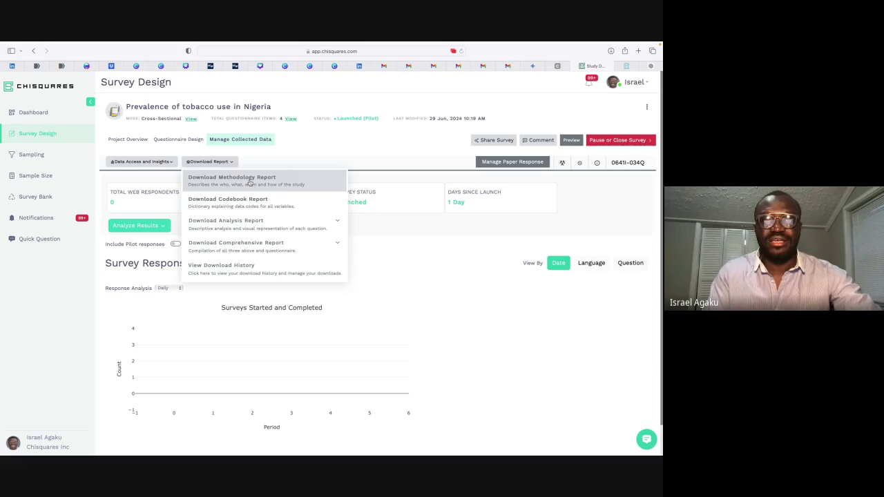
{"action": "left_click", "coordinate": [249, 182]}
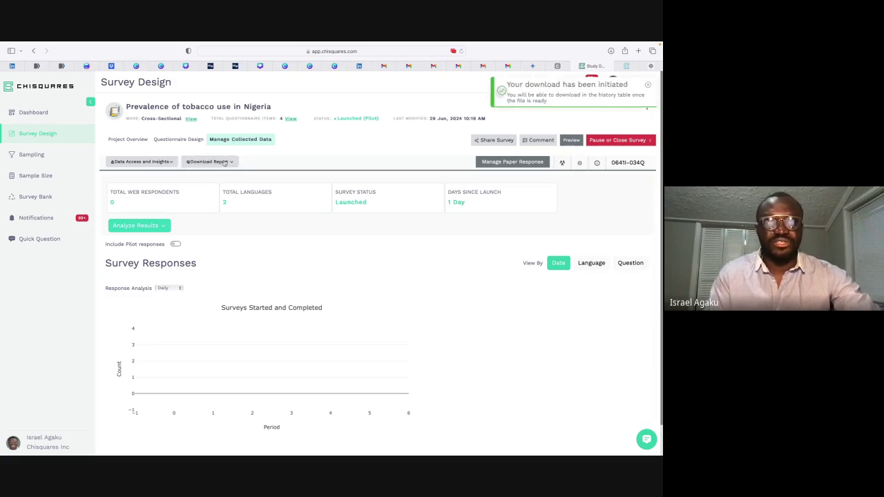
{"action": "left_click", "coordinate": [225, 161]}
{"action": "left_click", "coordinate": [239, 266]}
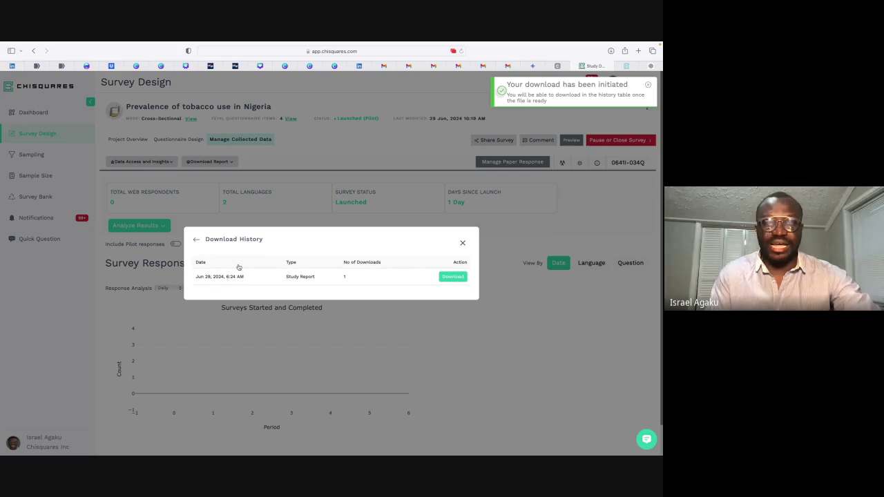
Step: Download the ready Study Report and open the newest report PDF from Downloads
{"action": "left_click", "coordinate": [450, 277]}
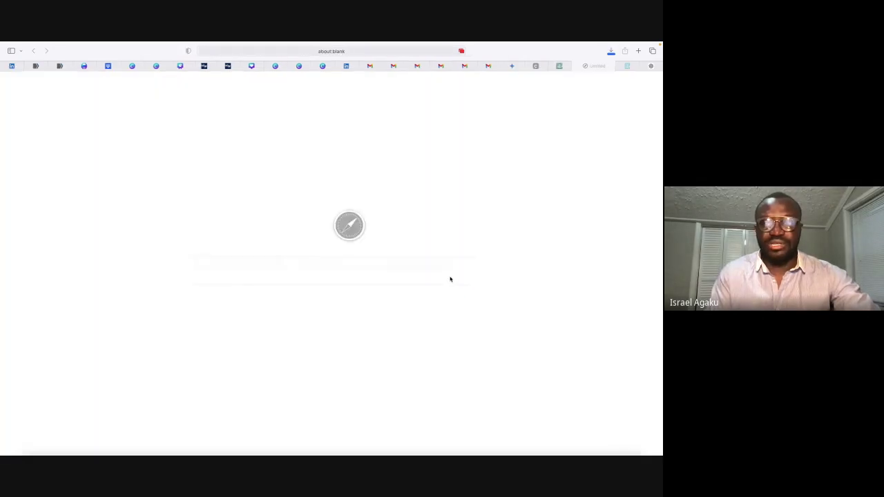
{"action": "key", "text": "ctrl+Up"}
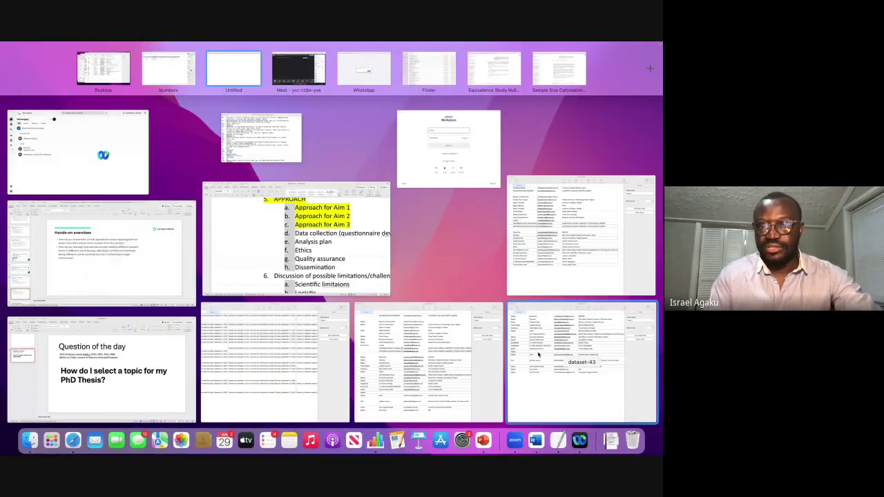
{"action": "left_click", "coordinate": [610, 440]}
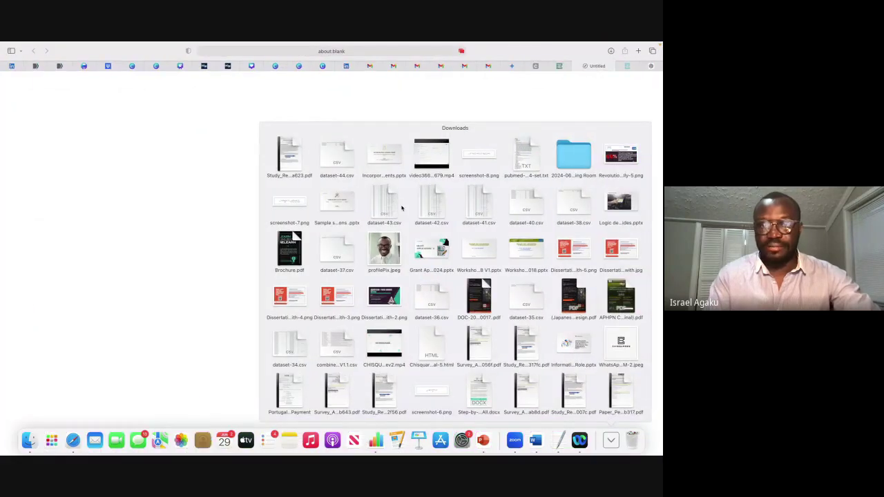
{"action": "left_click", "coordinate": [288, 156]}
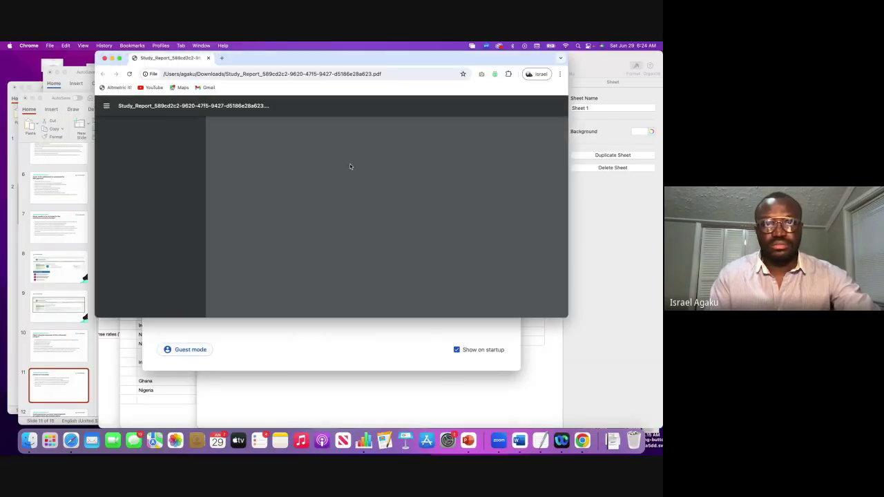
Step: Show the Methodology Report full screen at about 218% and highlight the title lines and the 10:24:25 AM time
{"action": "left_click", "coordinate": [119, 59]}
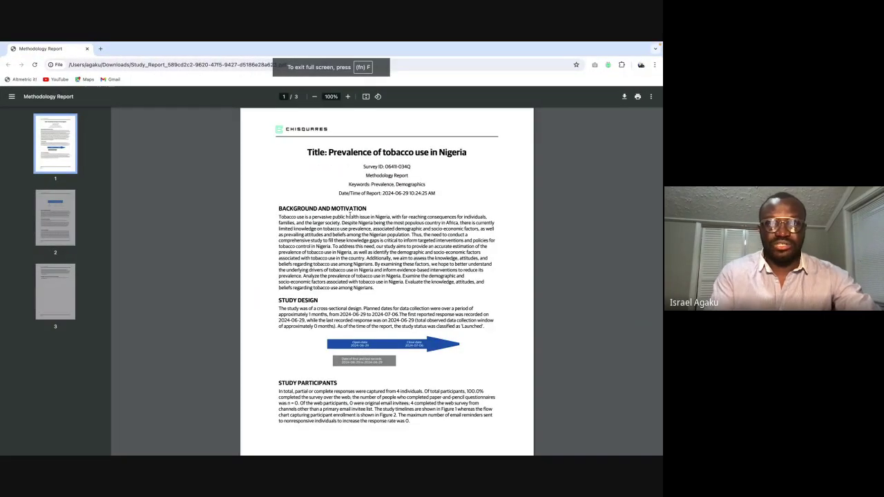
{"action": "scroll", "coordinate": [350, 214], "scroll_direction": "up", "scroll_amount": 5}
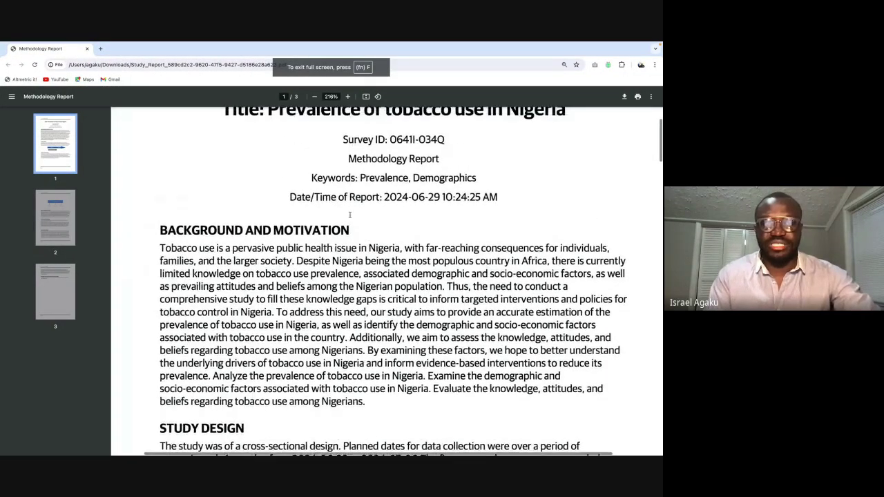
{"action": "scroll", "coordinate": [350, 215], "scroll_direction": "up", "scroll_amount": 1}
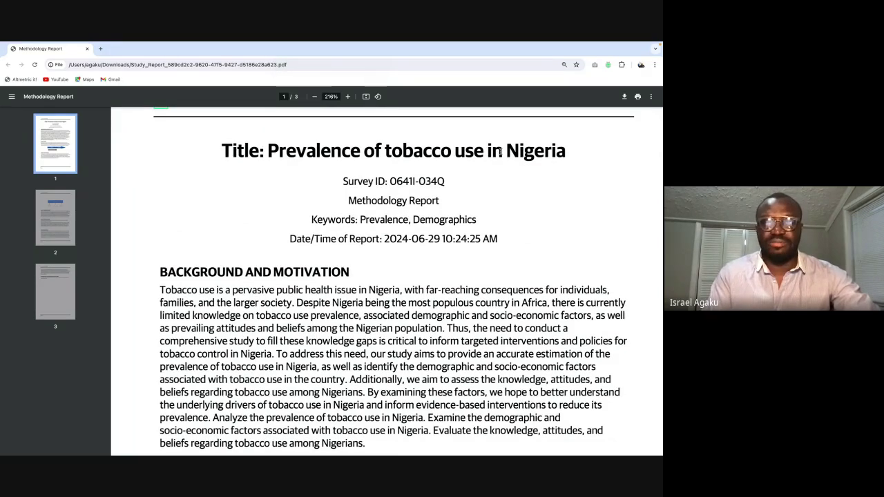
{"action": "scroll", "coordinate": [494, 200], "scroll_direction": "down", "scroll_amount": 1}
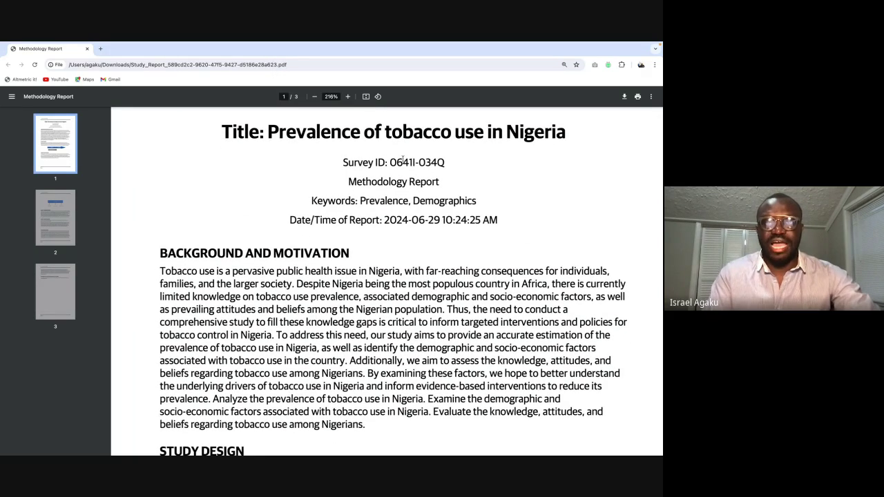
{"action": "left_click_drag", "start_coordinate": [350, 182], "coordinate": [440, 184]}
{"action": "scroll", "coordinate": [443, 186], "scroll_direction": "down", "scroll_amount": 2}
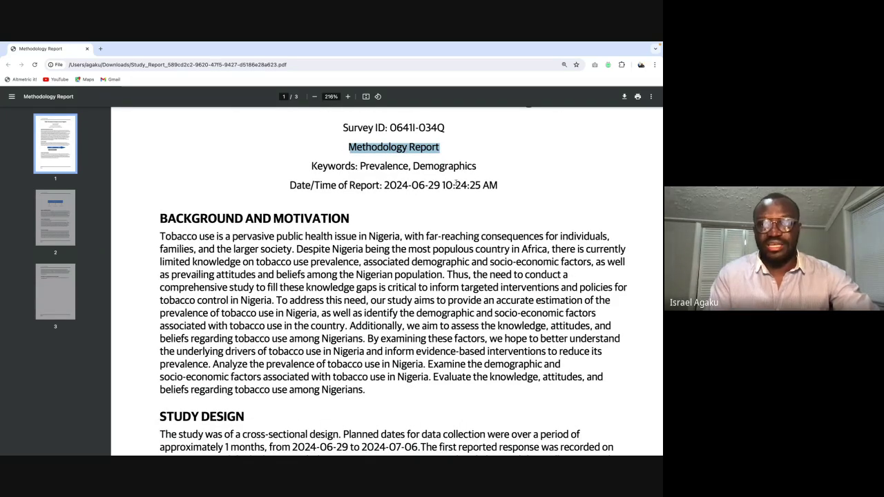
{"action": "scroll", "coordinate": [448, 191], "scroll_direction": "down", "scroll_amount": 2}
{"action": "left_click_drag", "start_coordinate": [442, 156], "coordinate": [499, 156]}
Step: Clear the time highlight and scroll down past the Study Design timeline graphic
{"action": "left_click", "coordinate": [492, 166]}
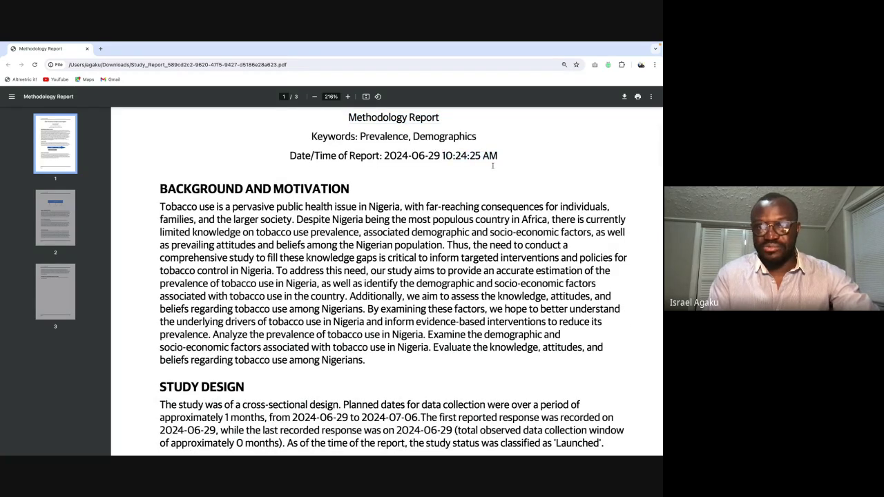
{"action": "scroll", "coordinate": [318, 162], "scroll_direction": "down", "scroll_amount": 1}
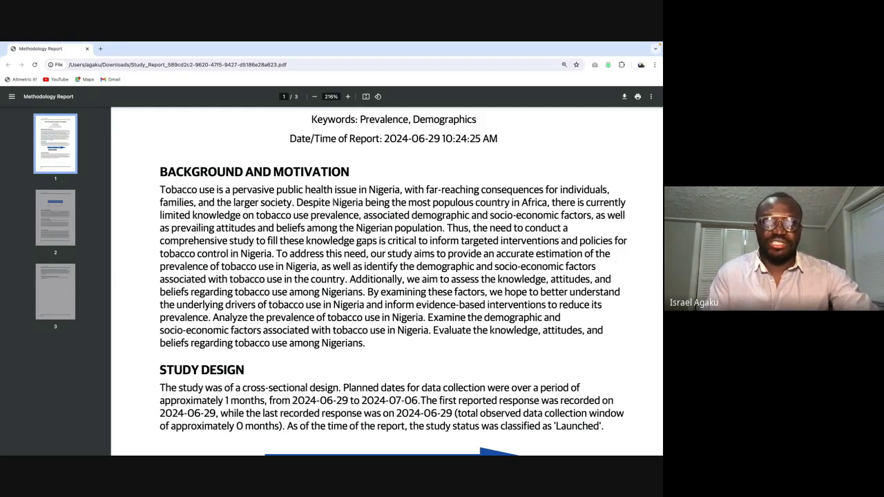
{"action": "scroll", "coordinate": [332, 203], "scroll_direction": "down", "scroll_amount": 1}
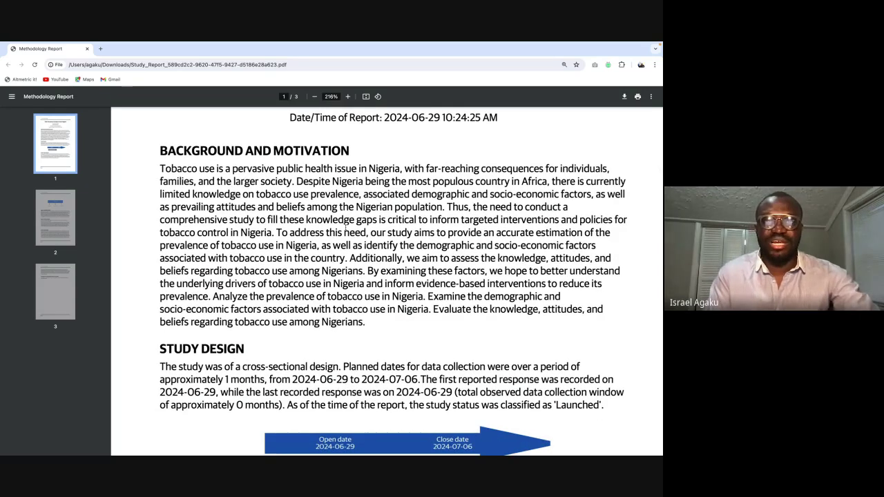
{"action": "scroll", "coordinate": [329, 216], "scroll_direction": "down", "scroll_amount": 1}
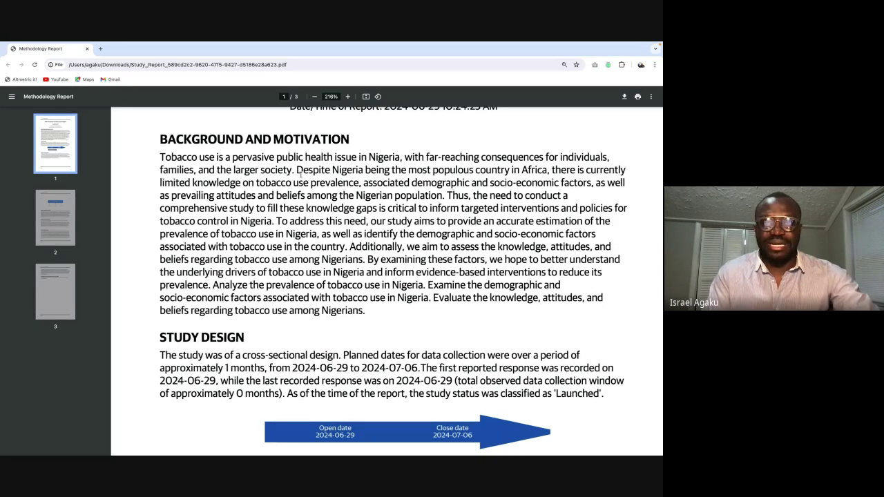
{"action": "scroll", "coordinate": [387, 169], "scroll_direction": "down", "scroll_amount": 1}
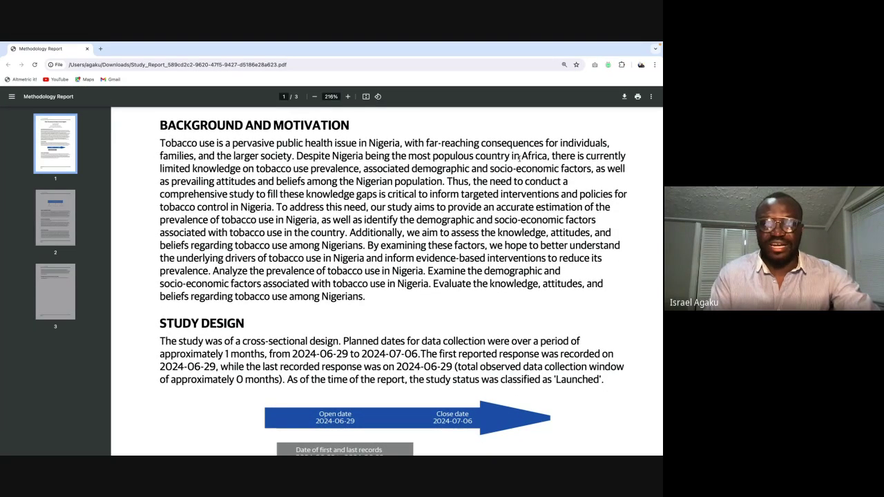
{"action": "scroll", "coordinate": [267, 171], "scroll_direction": "down", "scroll_amount": 1}
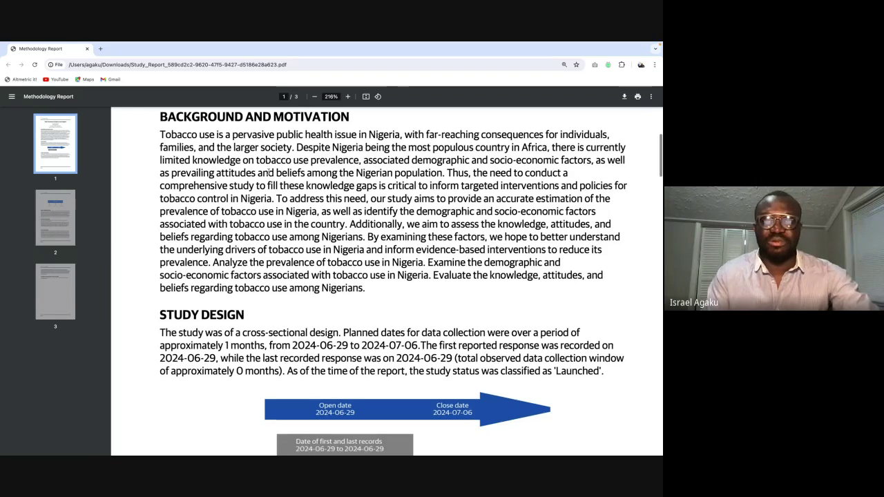
{"action": "scroll", "coordinate": [379, 176], "scroll_direction": "down", "scroll_amount": 1}
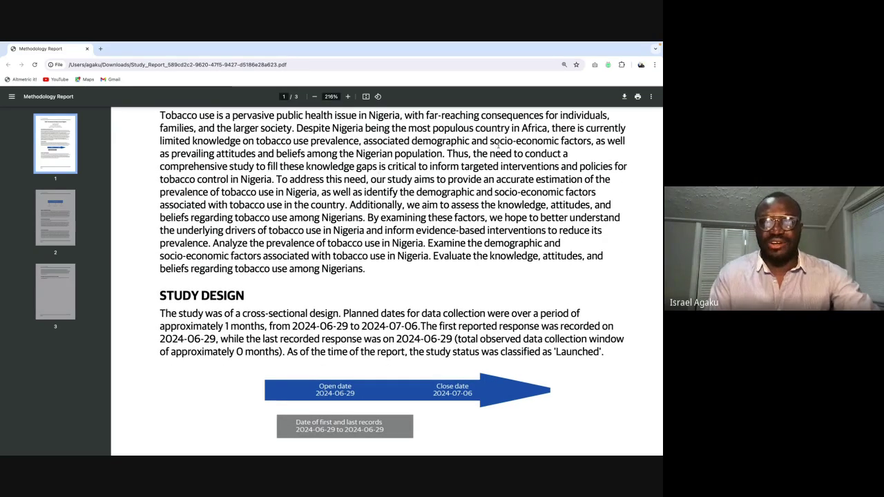
{"action": "scroll", "coordinate": [417, 226], "scroll_direction": "down", "scroll_amount": 1}
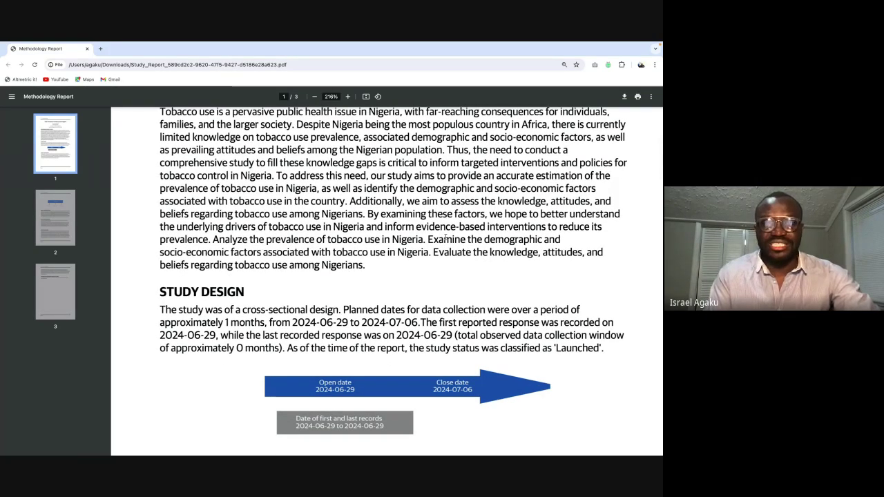
{"action": "scroll", "coordinate": [445, 237], "scroll_direction": "down", "scroll_amount": 3}
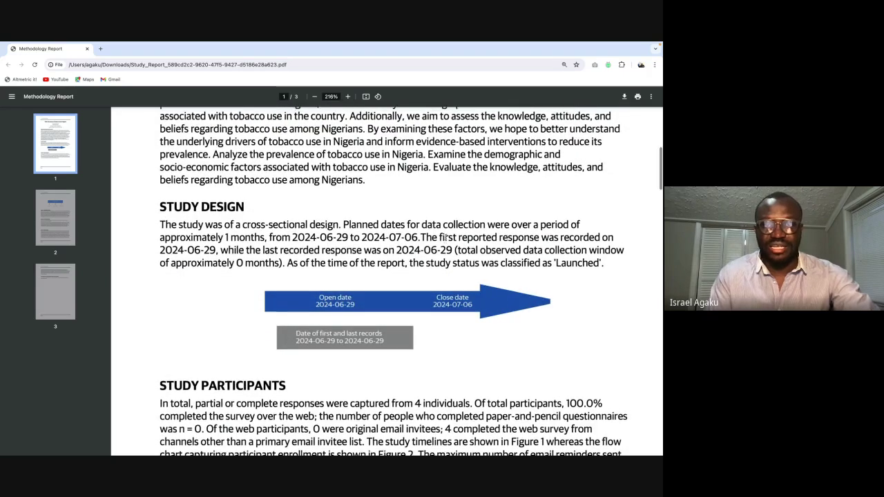
Step: Read Study Participants (4 individuals, 100.0% web) down to the Page 1 footer and page 2
{"action": "scroll", "coordinate": [445, 238], "scroll_direction": "up", "scroll_amount": 1}
{"action": "scroll", "coordinate": [253, 230], "scroll_direction": "down", "scroll_amount": 2}
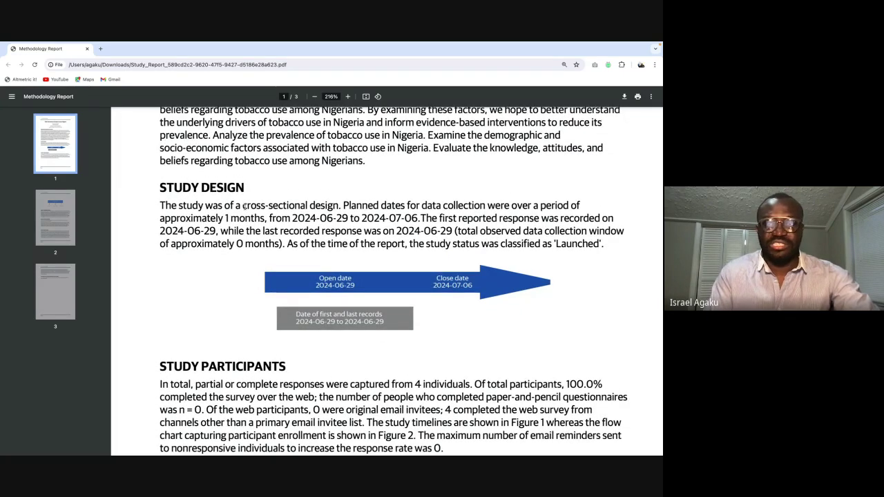
{"action": "scroll", "coordinate": [269, 256], "scroll_direction": "down", "scroll_amount": 1}
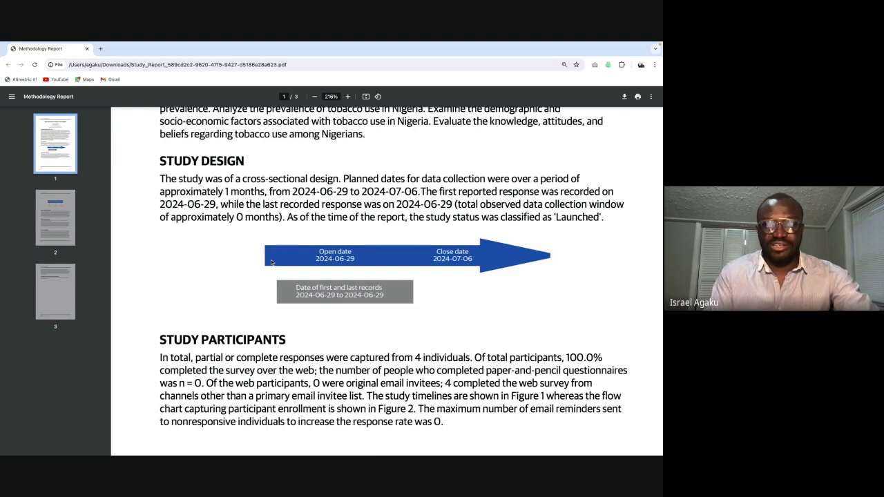
{"action": "scroll", "coordinate": [335, 225], "scroll_direction": "down", "scroll_amount": 2}
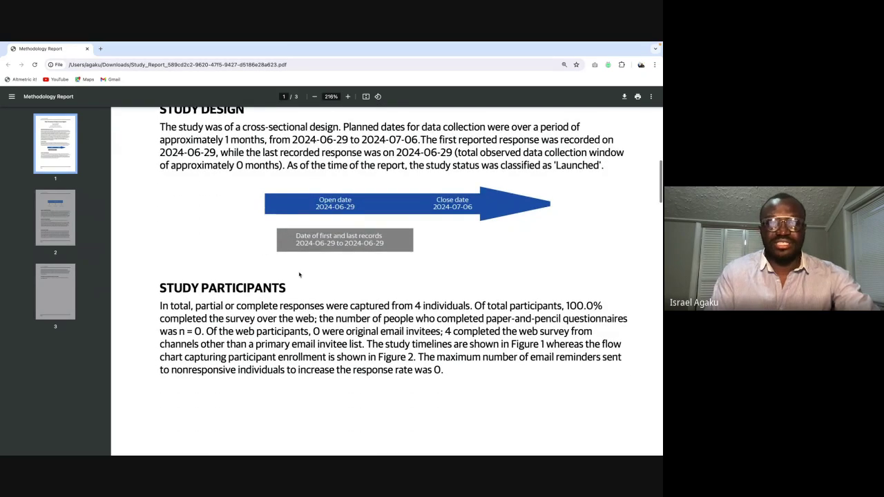
{"action": "scroll", "coordinate": [302, 232], "scroll_direction": "down", "scroll_amount": 1}
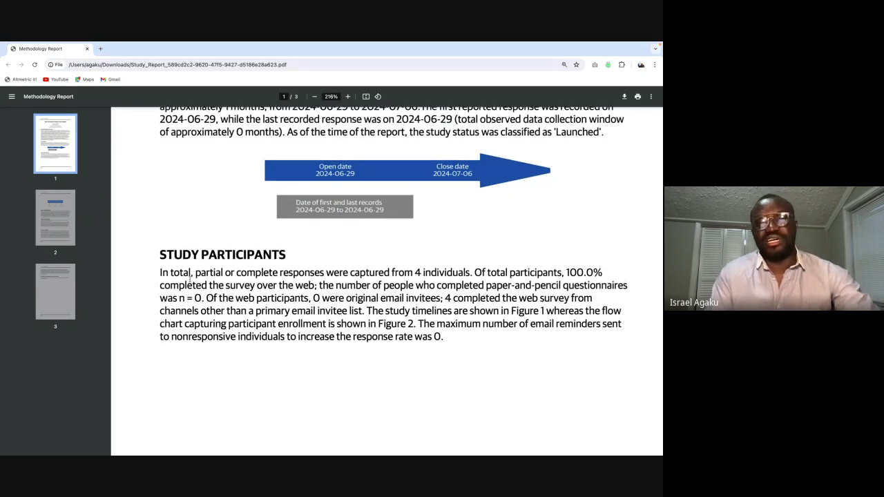
{"action": "scroll", "coordinate": [376, 274], "scroll_direction": "down", "scroll_amount": 2}
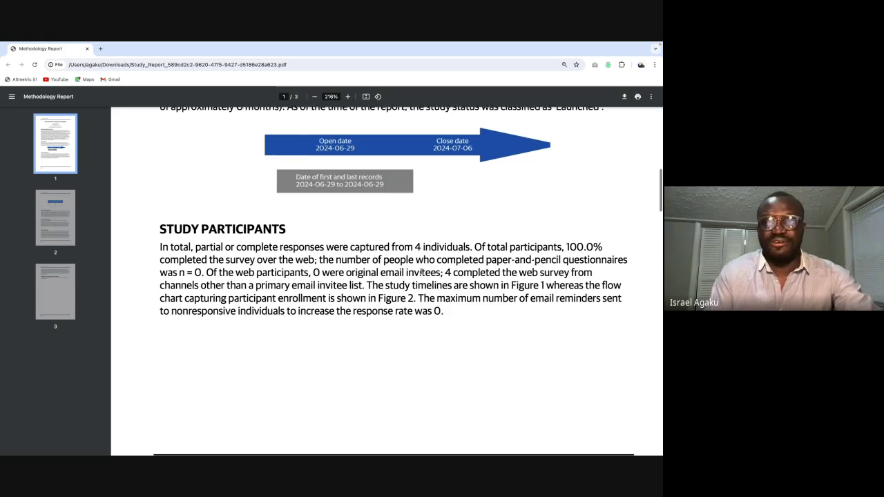
{"action": "left_click_drag", "start_coordinate": [415, 205], "coordinate": [453, 206]}
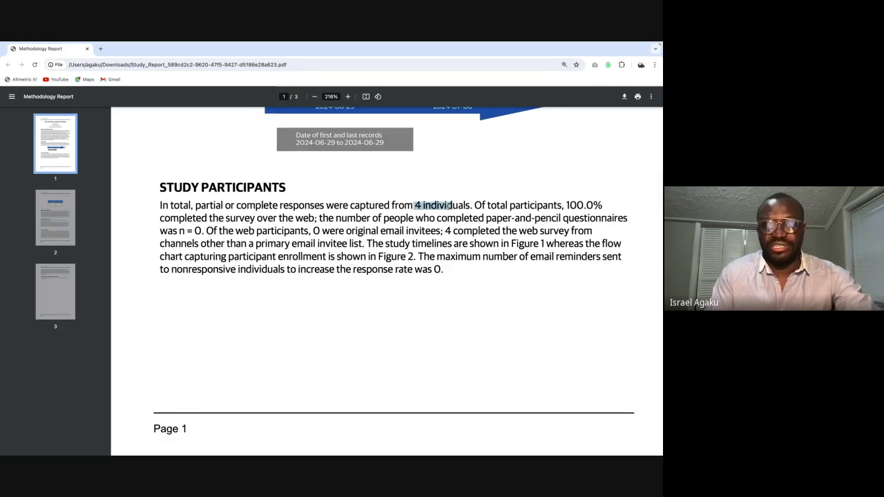
{"action": "scroll", "coordinate": [414, 176], "scroll_direction": "down", "scroll_amount": 1}
{"action": "scroll", "coordinate": [429, 190], "scroll_direction": "down", "scroll_amount": 7}
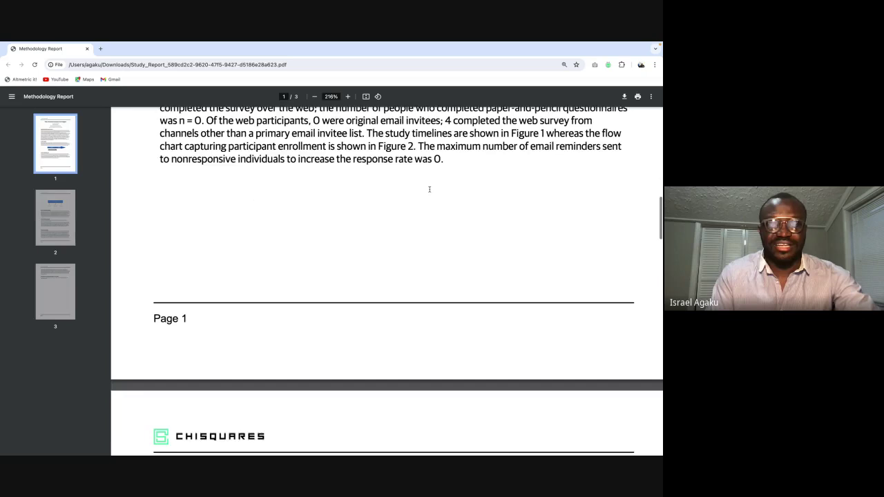
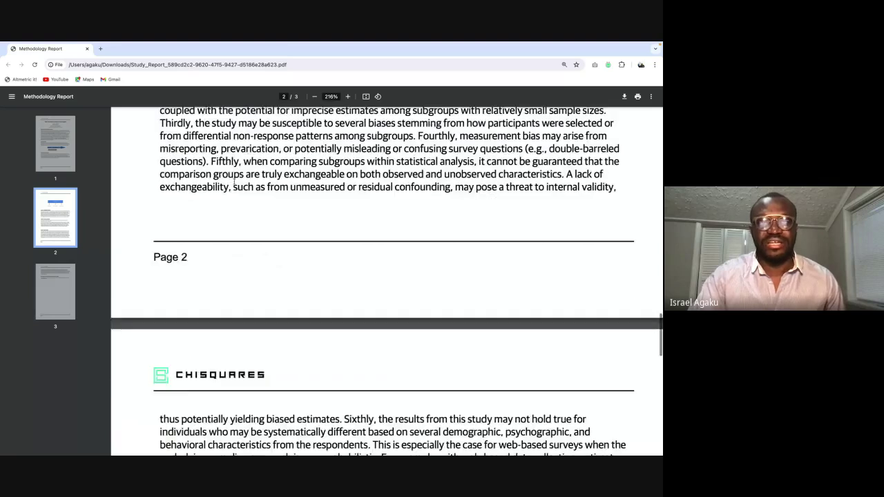
Step: Scroll back up in the Methodology Report PDF, then switch to the other browser window
{"action": "scroll", "coordinate": [234, 181], "scroll_direction": "up", "scroll_amount": 15}
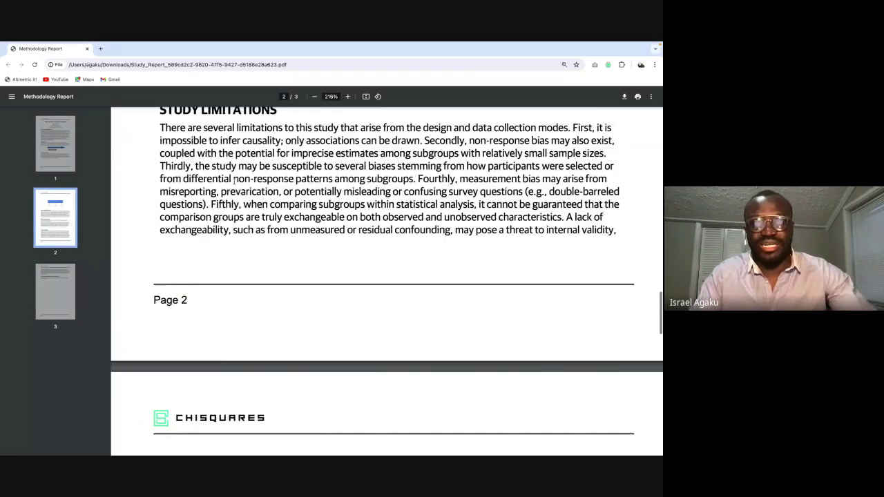
{"action": "key", "text": "super+Tab"}
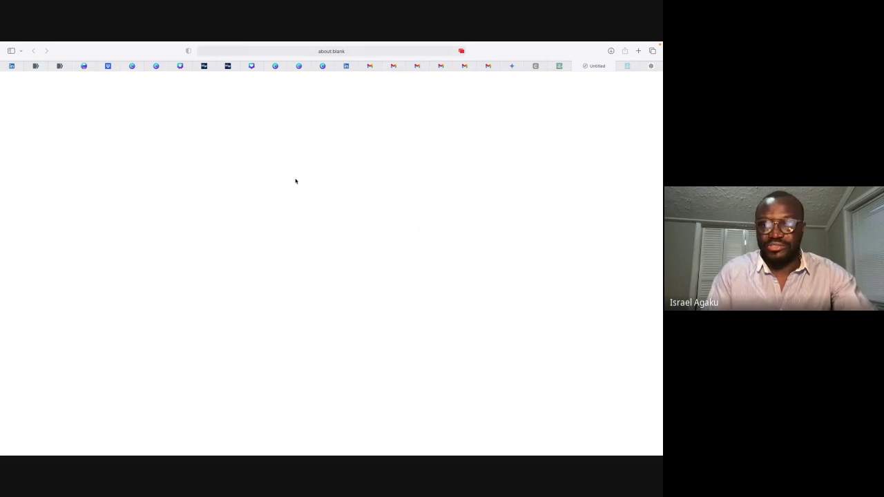
Step: Generate the pilot survey's Analysis Report for the whole population from Download Report
{"action": "left_click", "coordinate": [560, 67]}
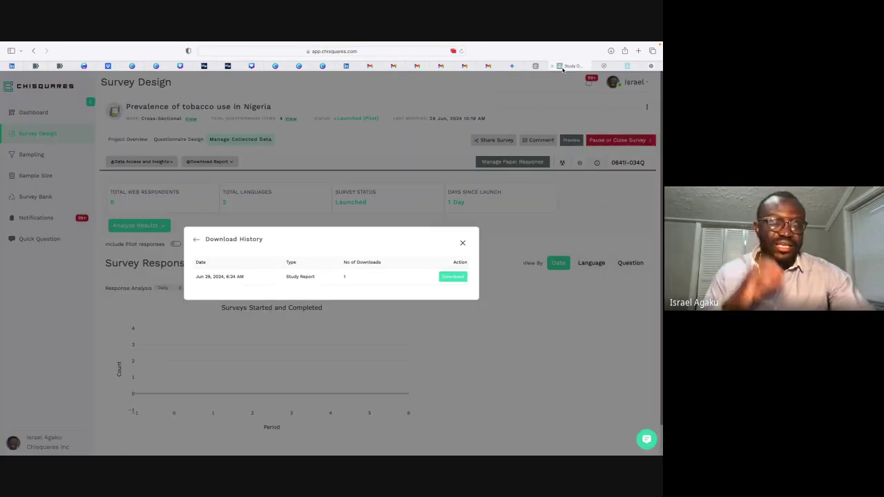
{"action": "left_click", "coordinate": [463, 243]}
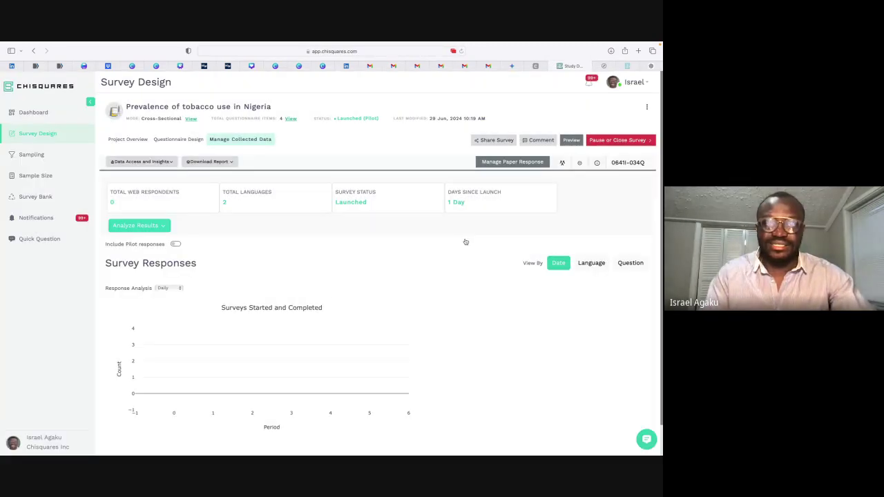
{"action": "left_click", "coordinate": [231, 163]}
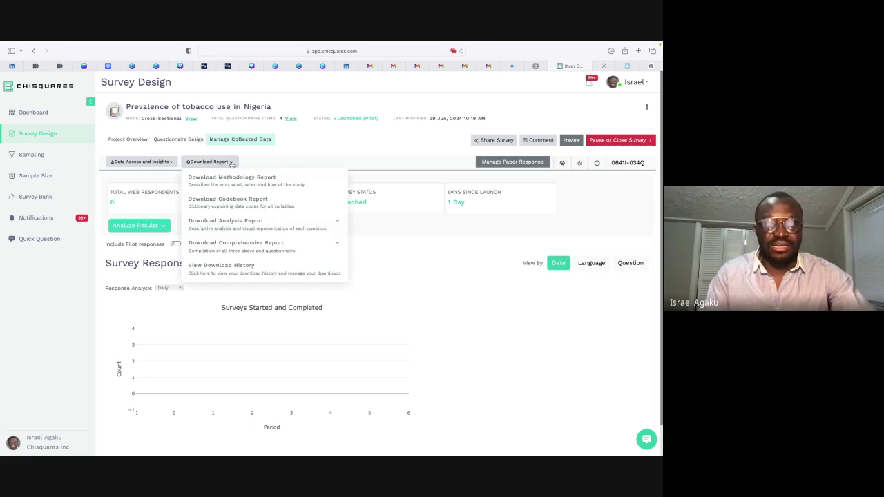
{"action": "left_click", "coordinate": [235, 229]}
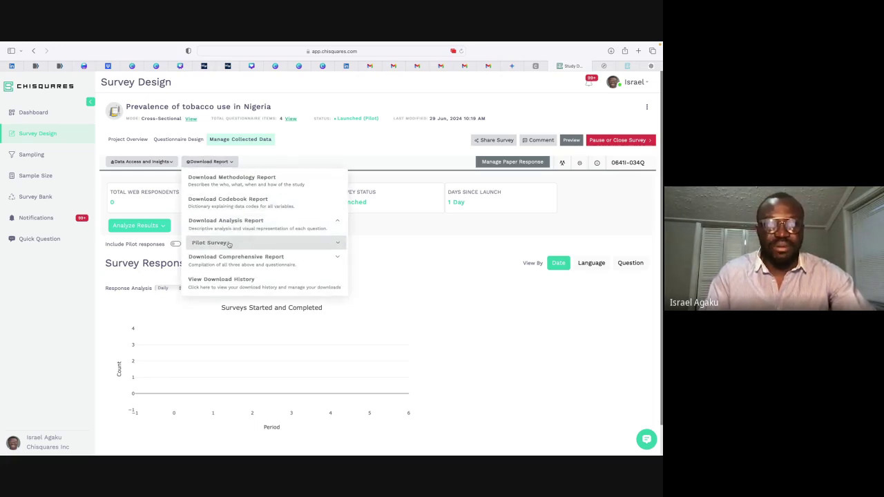
{"action": "left_click", "coordinate": [229, 243]}
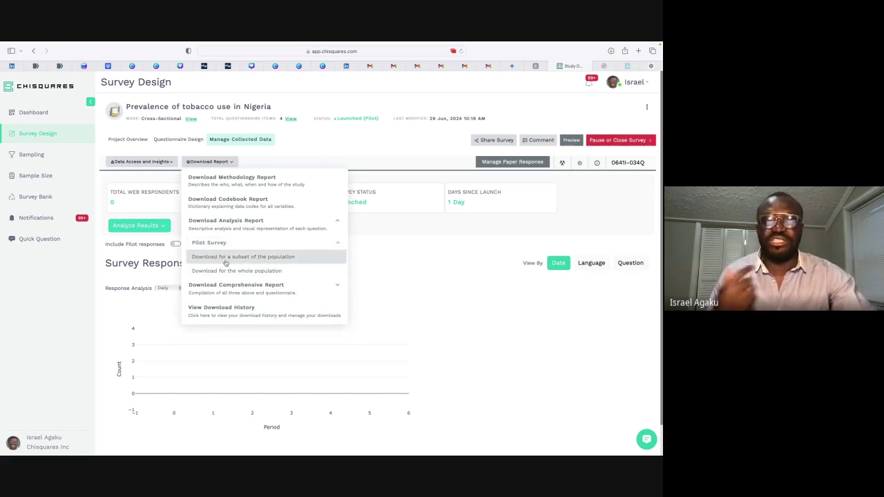
{"action": "left_click", "coordinate": [241, 270]}
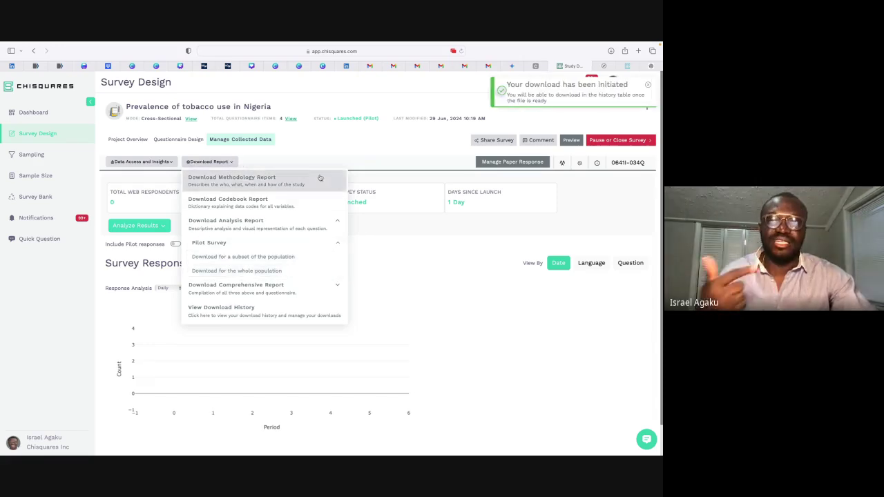
Step: Download the new Survey Analysis Report from the download history and open the PDF
{"action": "left_click", "coordinate": [254, 311]}
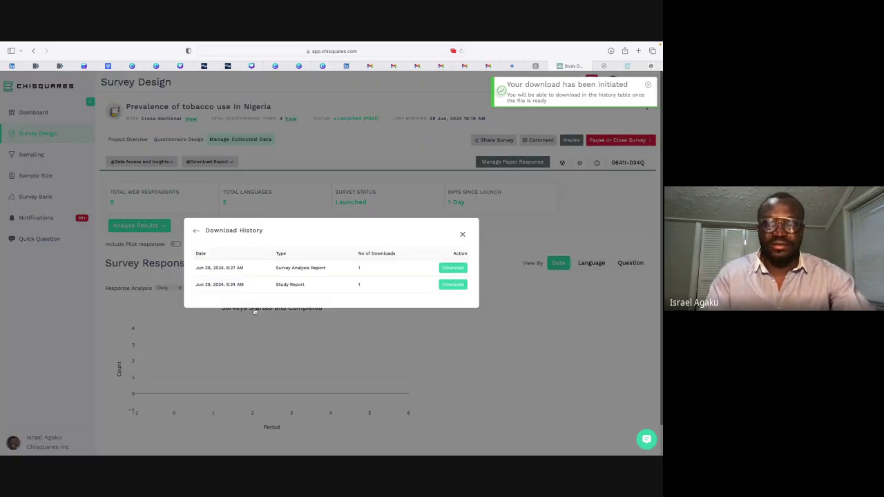
{"action": "left_click", "coordinate": [457, 273]}
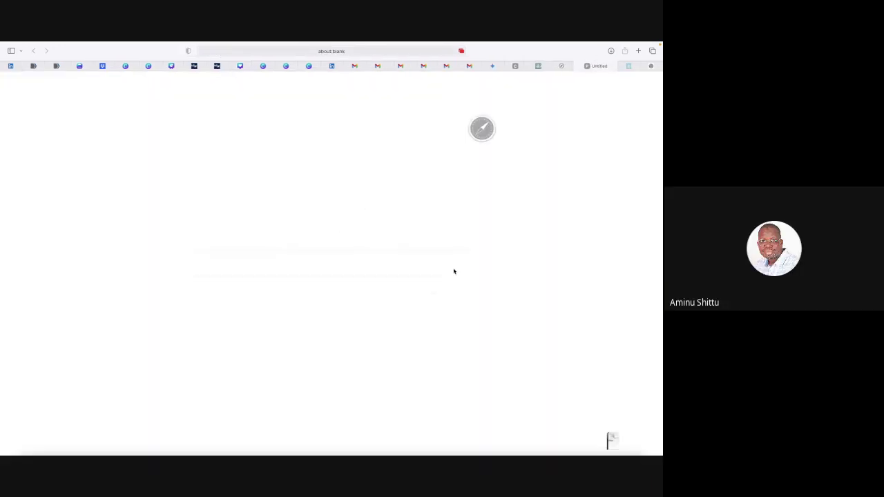
{"action": "key", "text": "ctrl+Up"}
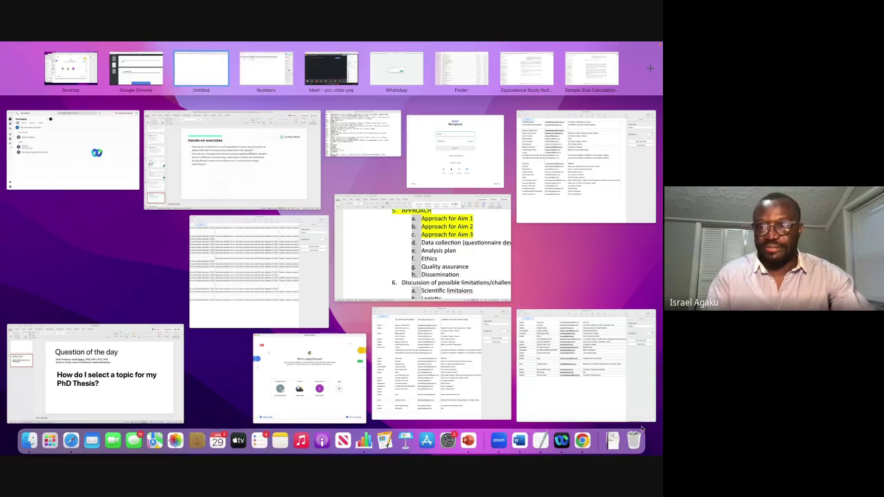
{"action": "left_click", "coordinate": [621, 441]}
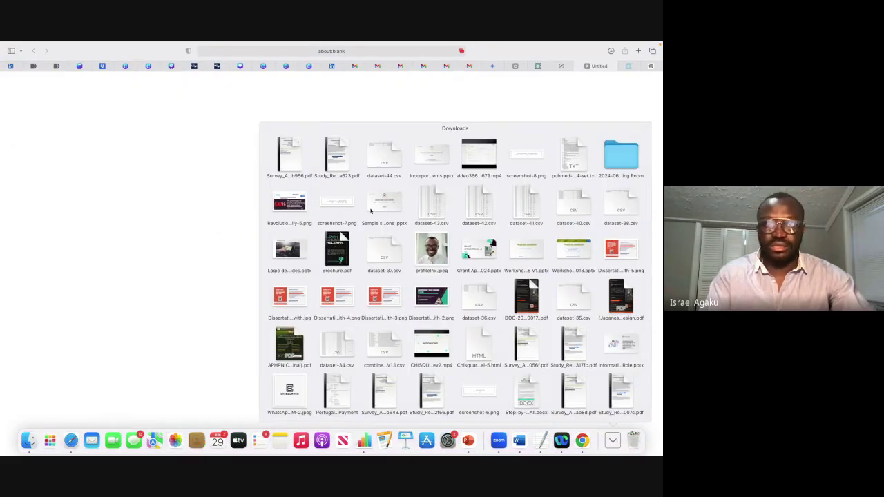
{"action": "left_click", "coordinate": [290, 158]}
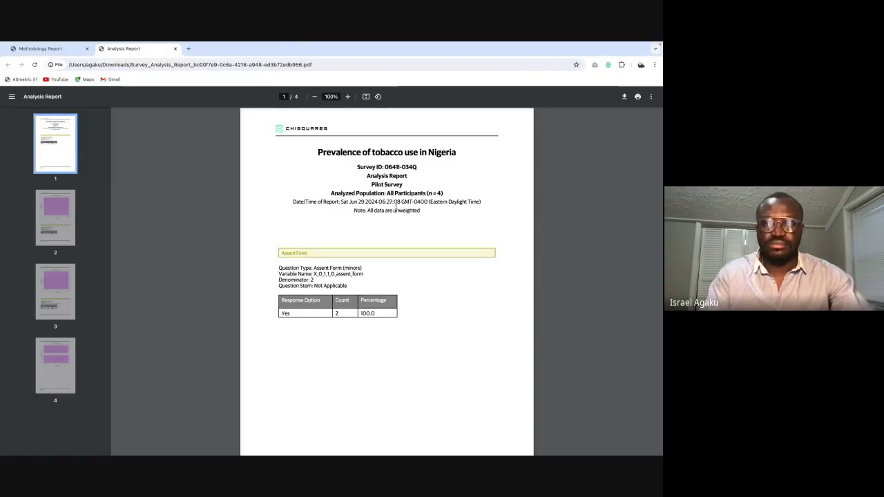
Step: Highlight the pilot survey, population and analyzed-population (n = 4) lines on page 1
{"action": "scroll", "coordinate": [399, 205], "scroll_direction": "up", "scroll_amount": 5}
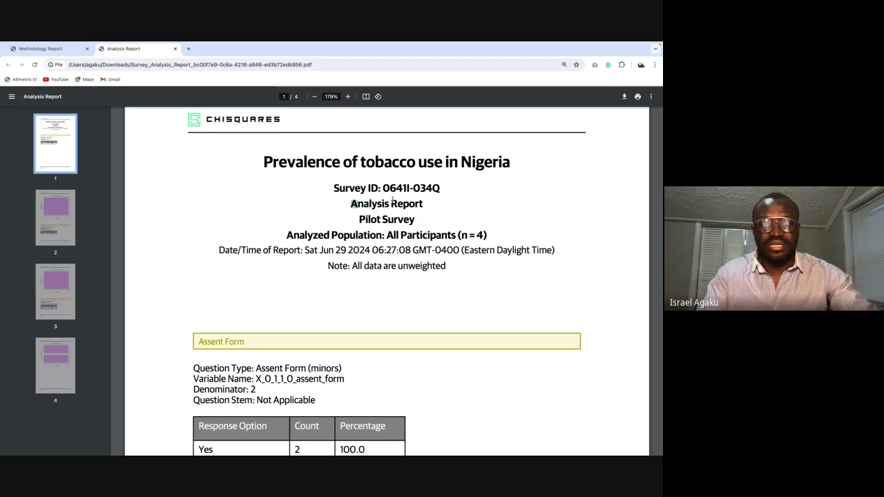
{"action": "left_click_drag", "start_coordinate": [348, 201], "coordinate": [423, 204]}
{"action": "left_click_drag", "start_coordinate": [367, 220], "coordinate": [428, 234]}
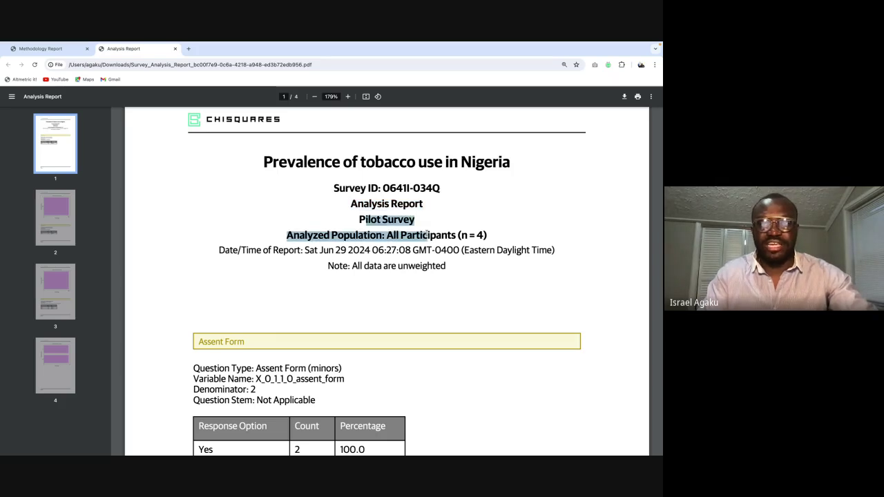
{"action": "left_click", "coordinate": [425, 238]}
{"action": "left_click_drag", "start_coordinate": [353, 235], "coordinate": [488, 236]}
Step: Read through the report pages covering the assent form and cigarette-smoking results
{"action": "scroll", "coordinate": [491, 234], "scroll_direction": "down", "scroll_amount": 3}
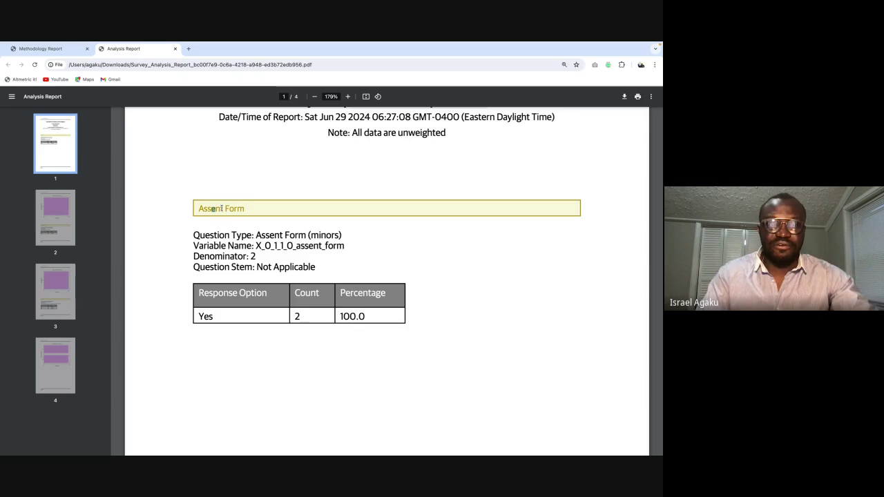
{"action": "left_click_drag", "start_coordinate": [213, 209], "coordinate": [244, 209]}
{"action": "scroll", "coordinate": [254, 286], "scroll_direction": "down", "scroll_amount": 1}
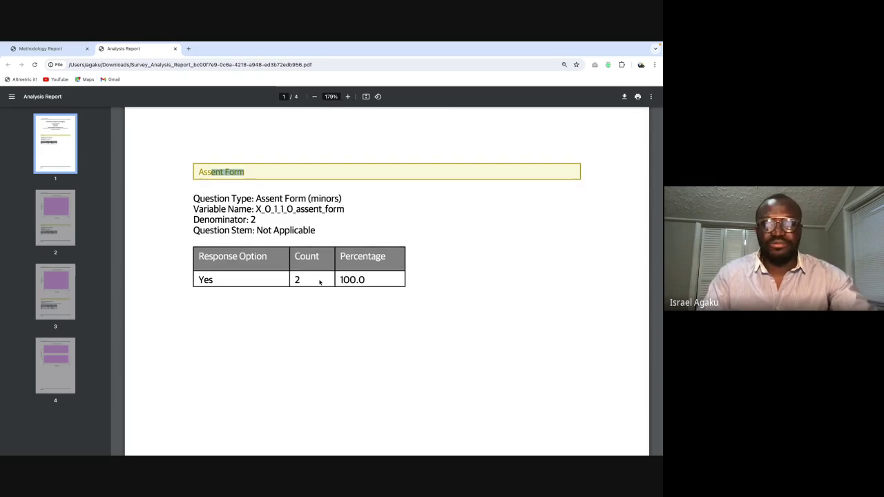
{"action": "scroll", "coordinate": [320, 282], "scroll_direction": "down", "scroll_amount": 5}
{"action": "scroll", "coordinate": [319, 282], "scroll_direction": "down", "scroll_amount": 10}
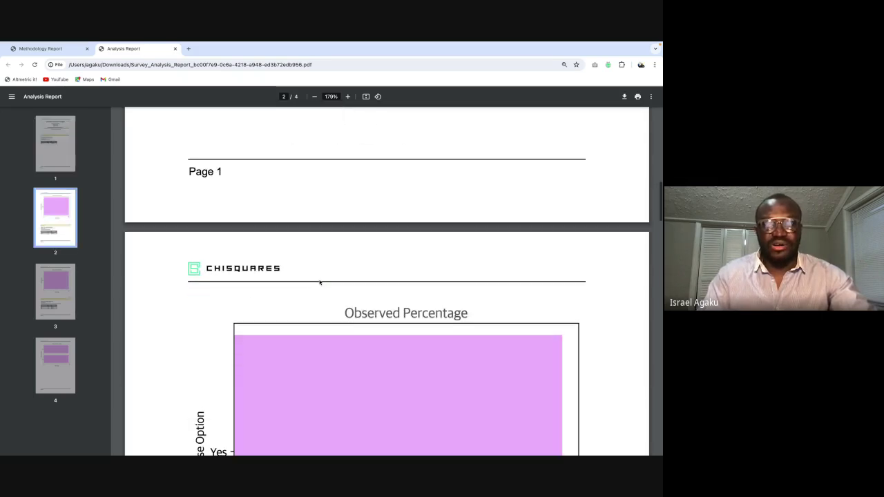
{"action": "scroll", "coordinate": [302, 330], "scroll_direction": "down", "scroll_amount": 10}
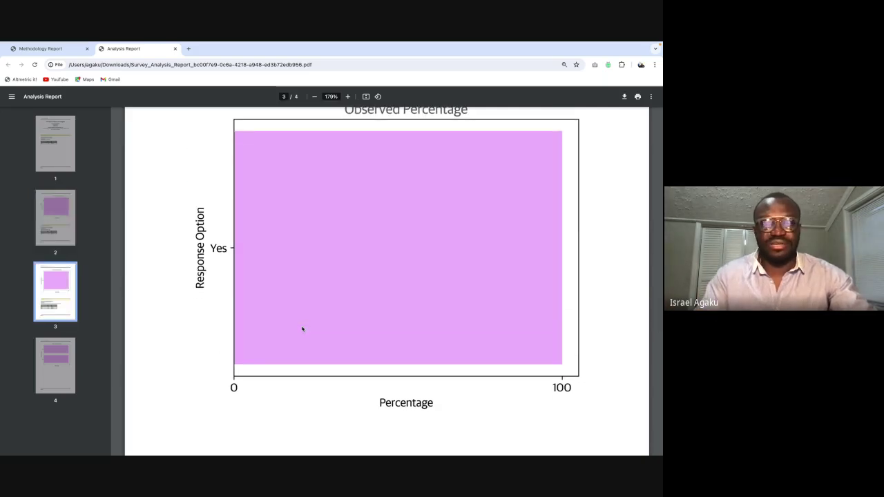
{"action": "scroll", "coordinate": [302, 329], "scroll_direction": "down", "scroll_amount": 10}
{"action": "scroll", "coordinate": [301, 330], "scroll_direction": "up", "scroll_amount": 3}
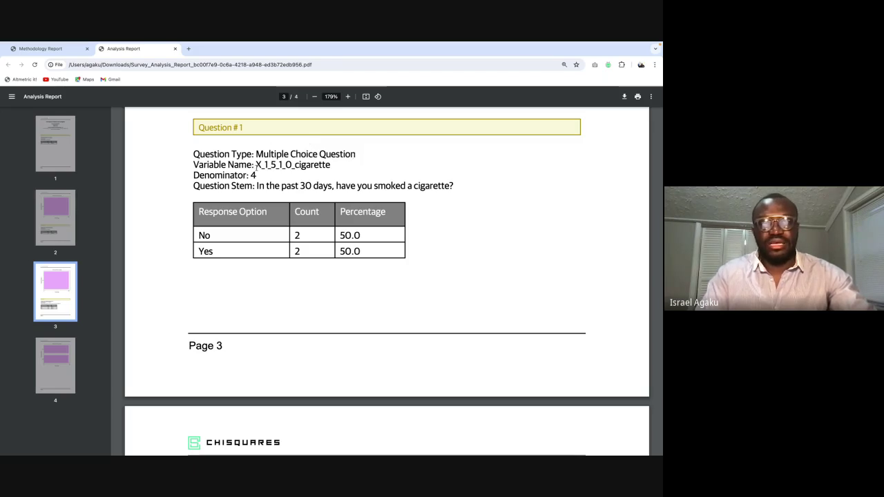
Step: Highlight the cigarette question's variable-name prefix, review the page-4 chart, then return to the blank browser window
{"action": "left_click_drag", "start_coordinate": [257, 166], "coordinate": [298, 166]}
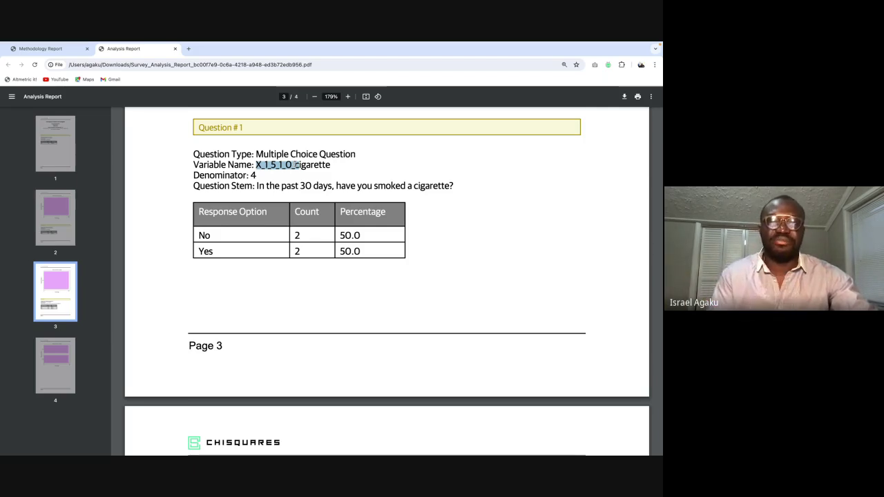
{"action": "left_click", "coordinate": [370, 248]}
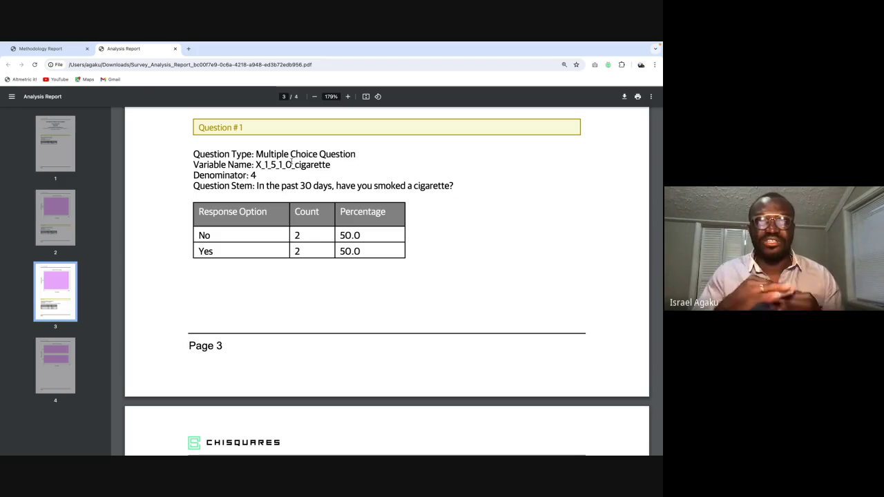
{"action": "scroll", "coordinate": [292, 161], "scroll_direction": "down", "scroll_amount": 1}
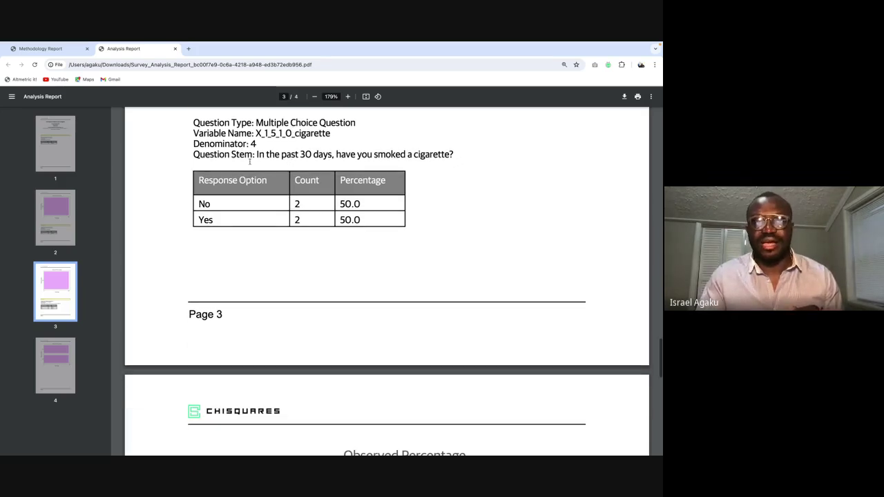
{"action": "scroll", "coordinate": [249, 161], "scroll_direction": "down", "scroll_amount": 1}
{"action": "scroll", "coordinate": [288, 198], "scroll_direction": "up", "scroll_amount": 4}
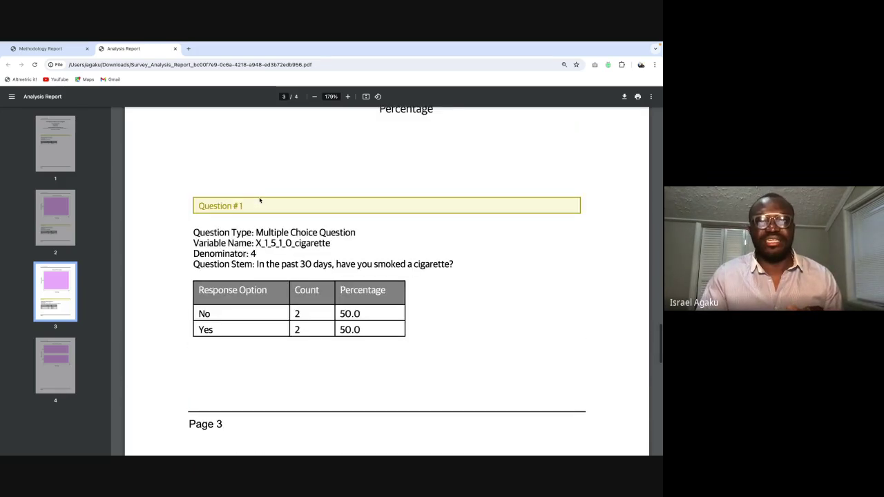
{"action": "scroll", "coordinate": [314, 255], "scroll_direction": "down", "scroll_amount": 15}
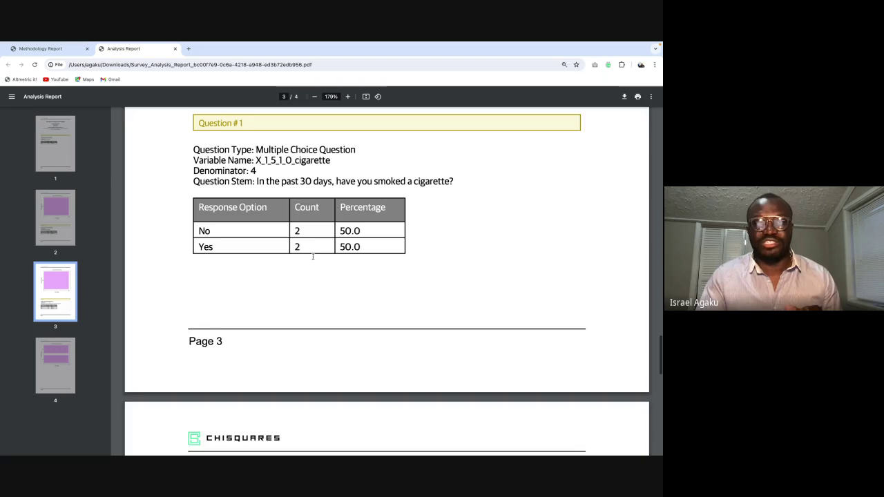
{"action": "scroll", "coordinate": [313, 257], "scroll_direction": "up", "scroll_amount": 1}
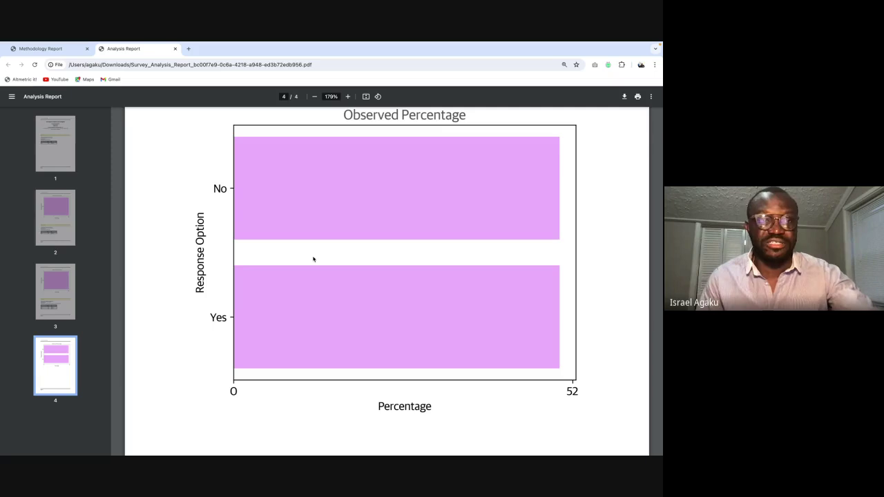
{"action": "key", "text": "super+Tab"}
{"action": "key", "text": "super+Tab"}
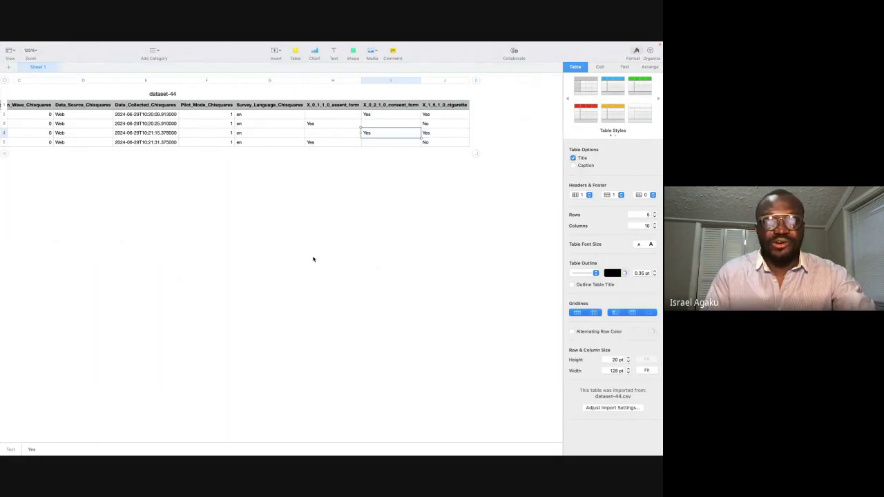
{"action": "key", "text": "super+Tab"}
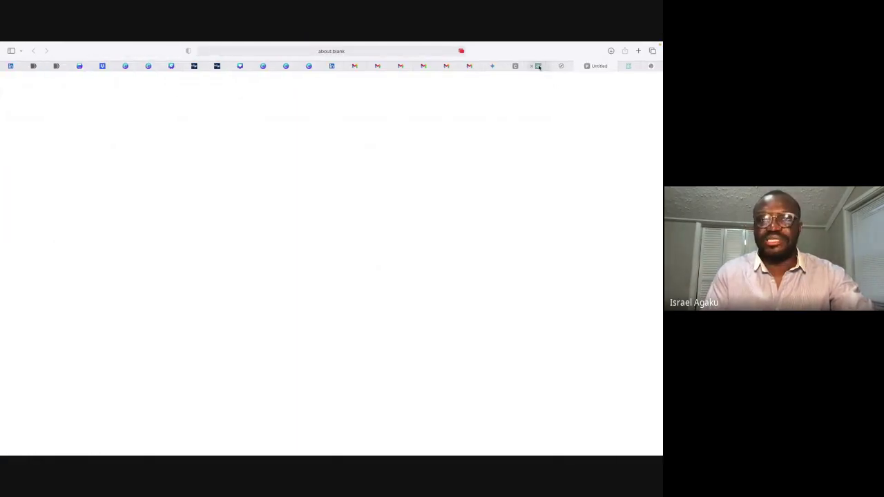
Step: Back on the survey page, dismiss the download history and request the Codebook Report
{"action": "left_click", "coordinate": [538, 66]}
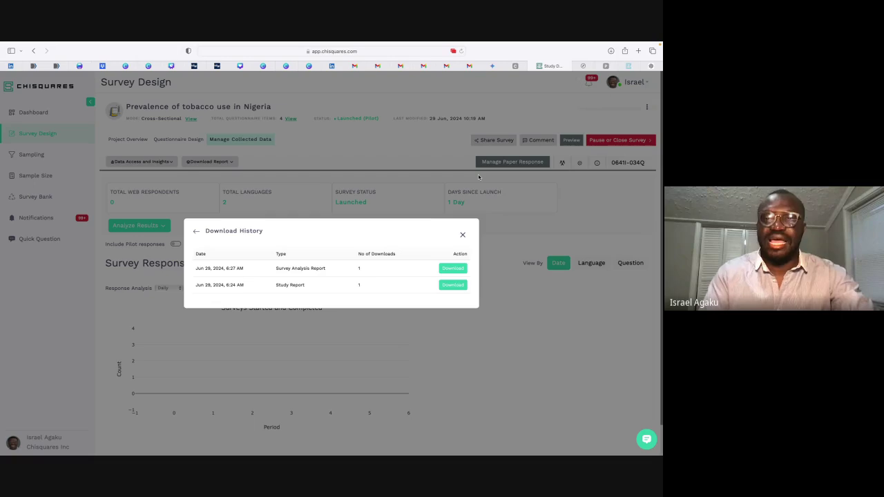
{"action": "left_click", "coordinate": [463, 236]}
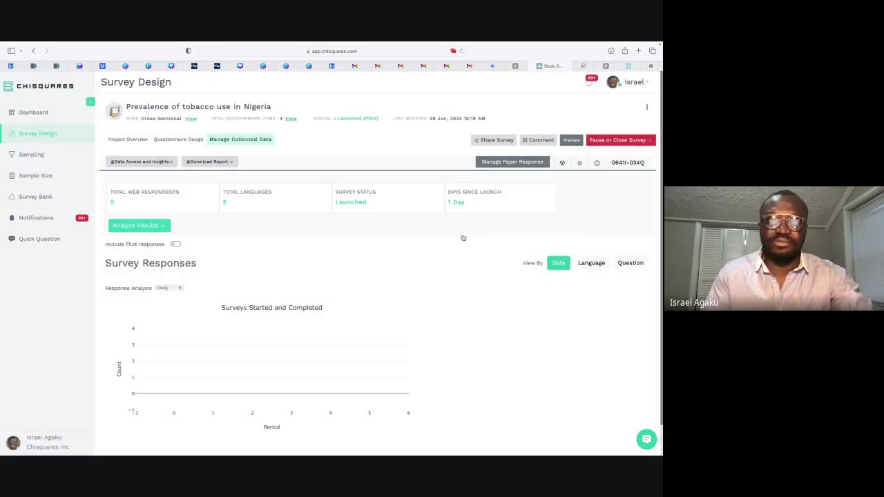
{"action": "left_click", "coordinate": [141, 162]}
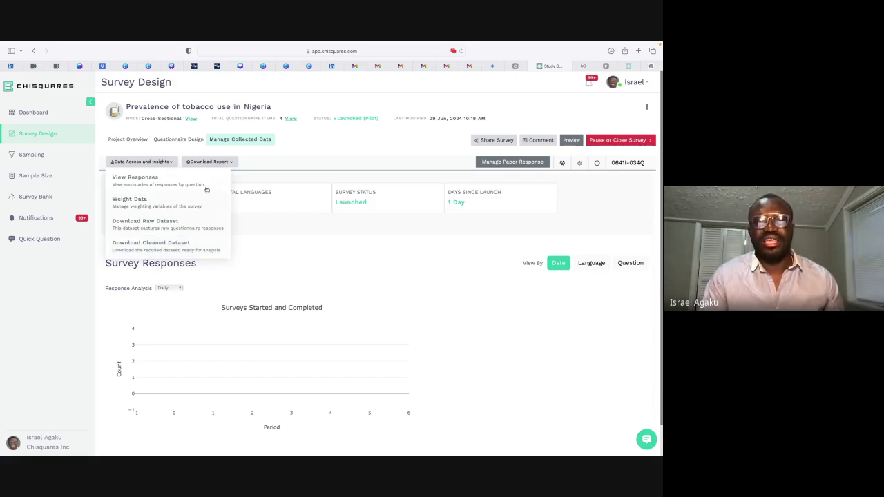
{"action": "left_click", "coordinate": [276, 153]}
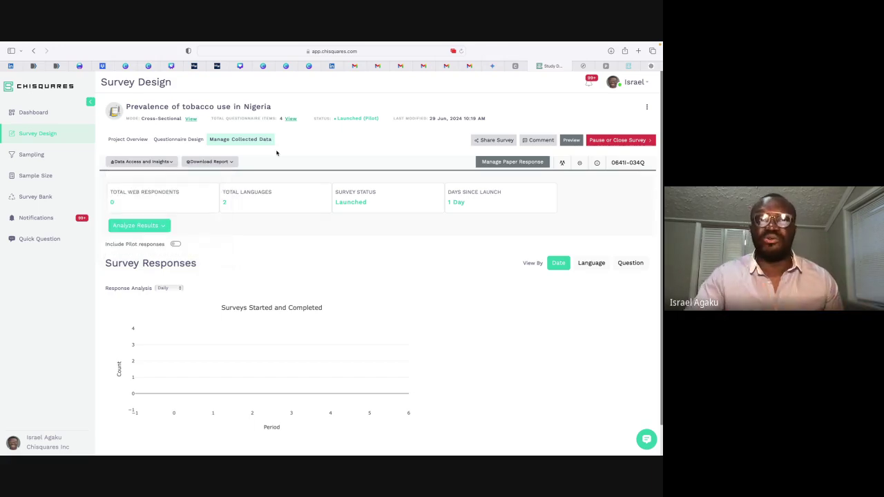
{"action": "left_click", "coordinate": [211, 161]}
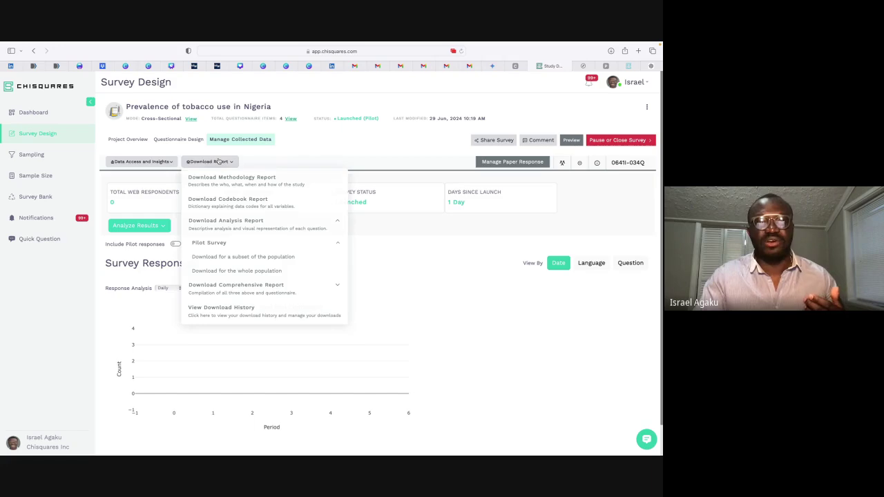
{"action": "left_click", "coordinate": [237, 204]}
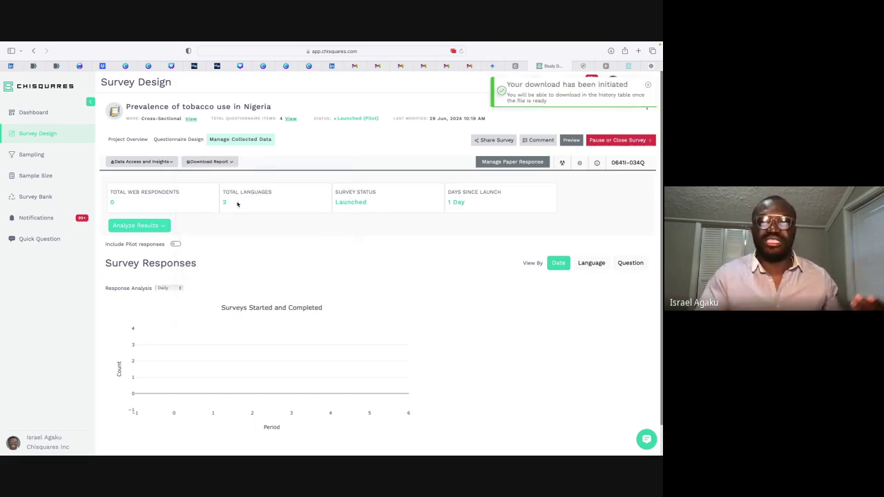
Step: Download the finished Codebook Report from the download history and open the PDF
{"action": "left_click", "coordinate": [228, 163]}
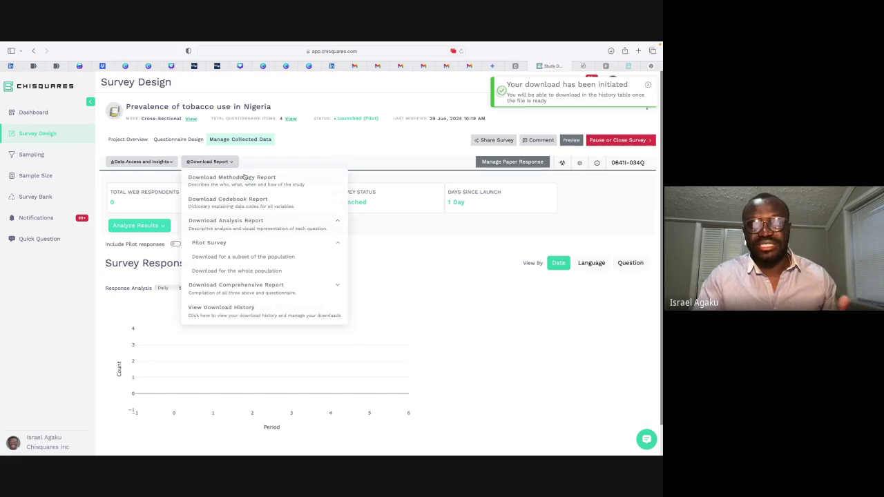
{"action": "left_click", "coordinate": [228, 315]}
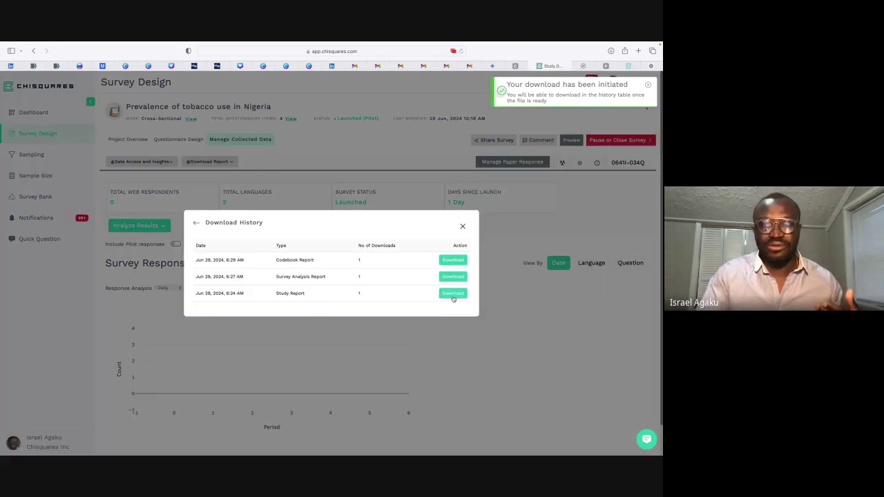
{"action": "left_click", "coordinate": [453, 261]}
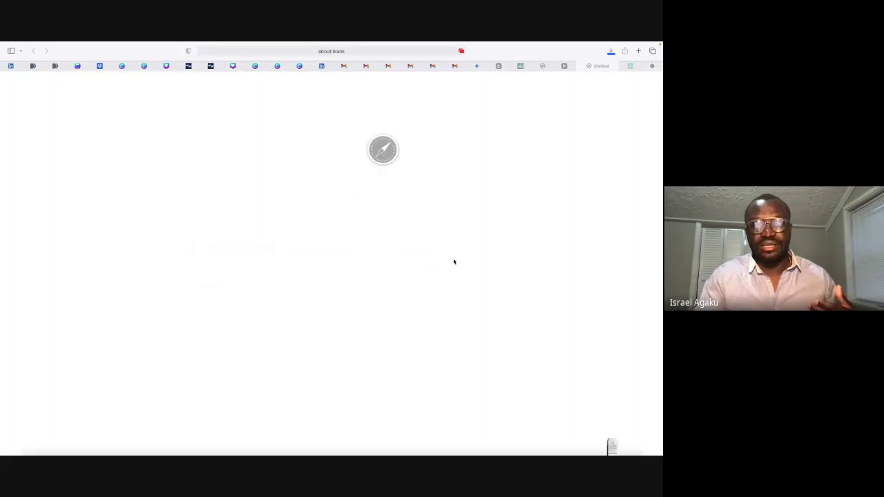
{"action": "key", "text": "ctrl+Up"}
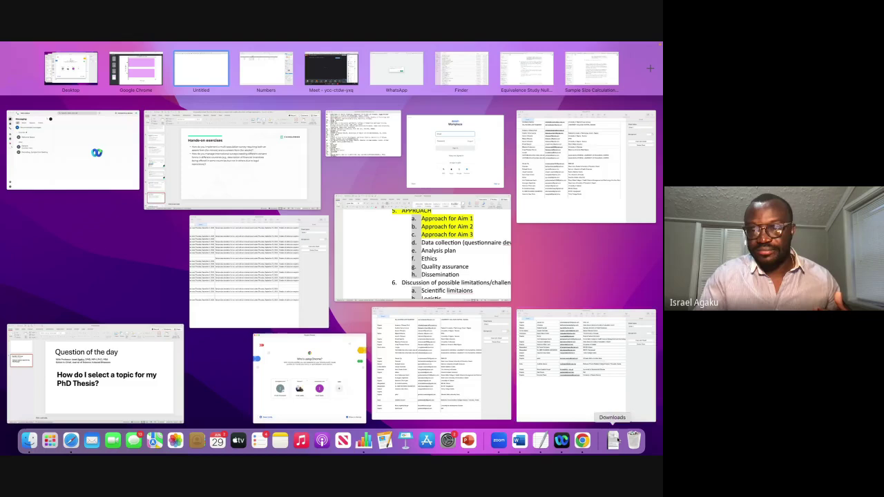
{"action": "left_click", "coordinate": [612, 440]}
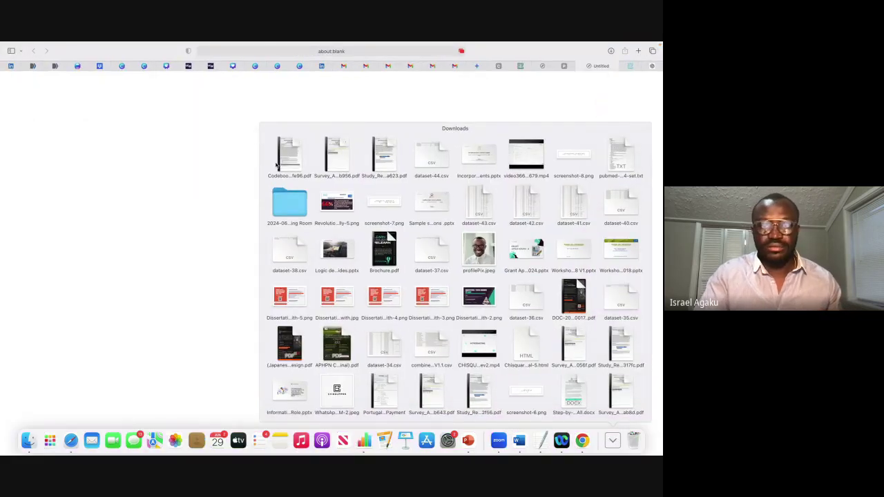
{"action": "left_click", "coordinate": [285, 158]}
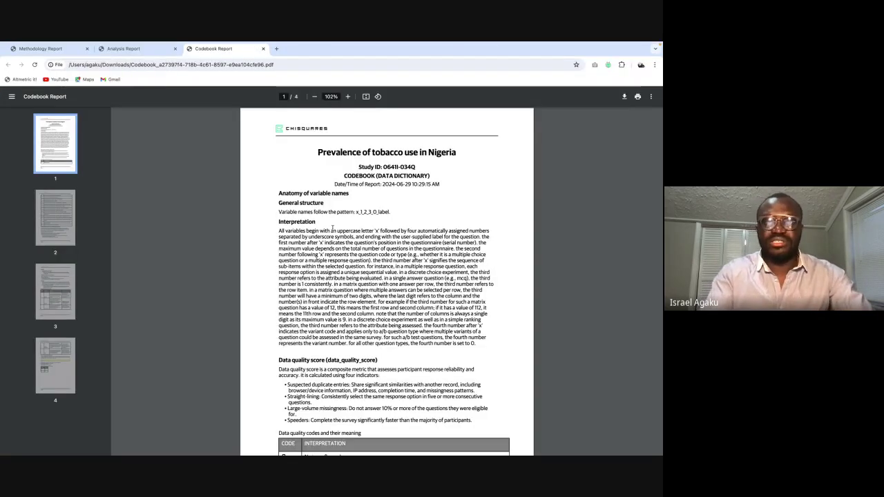
Step: Highlight the x_1_2_3_0_ naming pattern, then scroll down to the Data quality score section
{"action": "scroll", "coordinate": [332, 228], "scroll_direction": "up", "scroll_amount": 5}
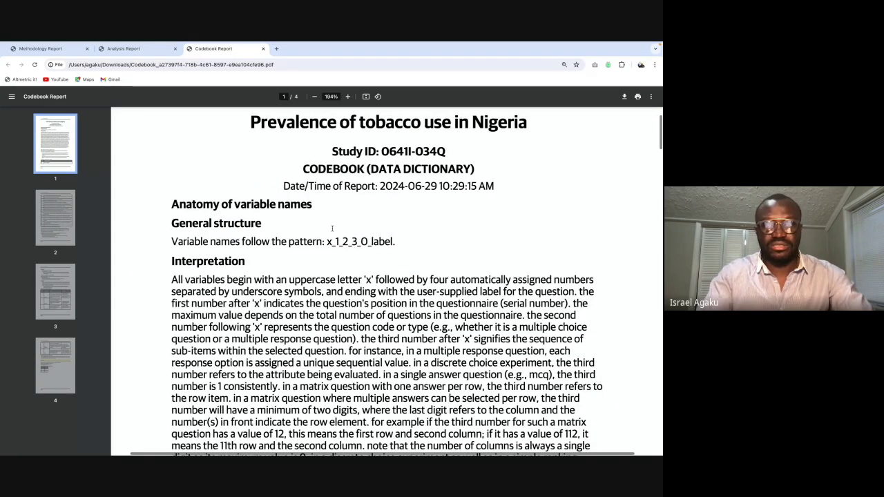
{"action": "scroll", "coordinate": [332, 228], "scroll_direction": "up", "scroll_amount": 3}
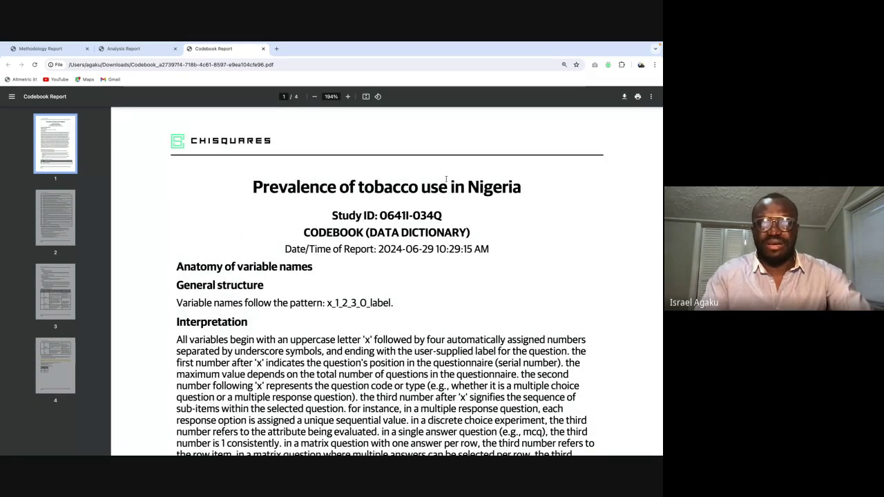
{"action": "scroll", "coordinate": [446, 179], "scroll_direction": "down", "scroll_amount": 1}
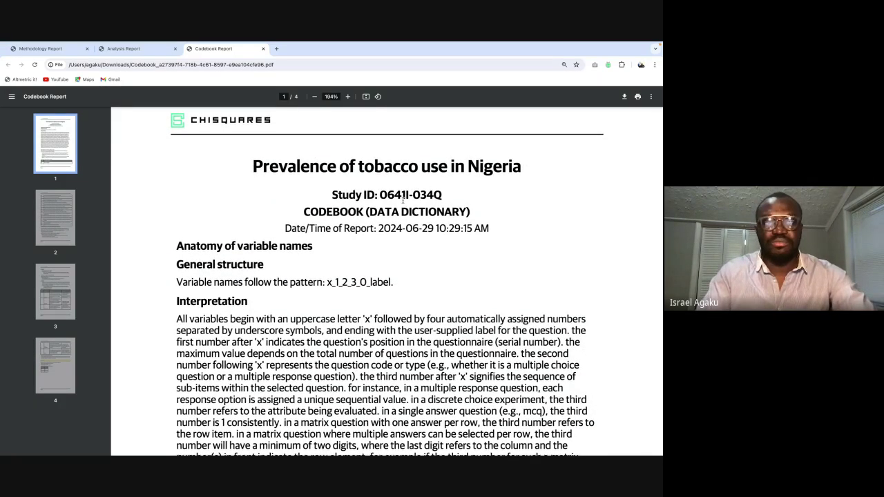
{"action": "scroll", "coordinate": [403, 199], "scroll_direction": "down", "scroll_amount": 1}
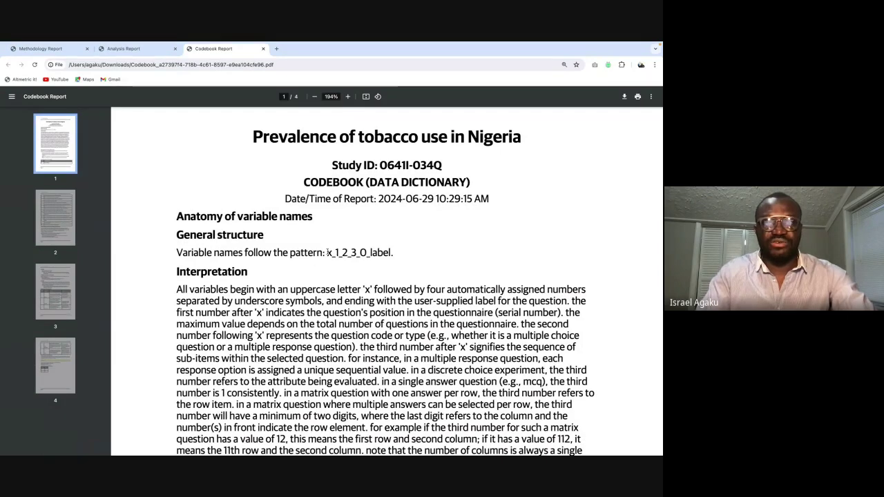
{"action": "left_click_drag", "start_coordinate": [328, 253], "coordinate": [369, 253]}
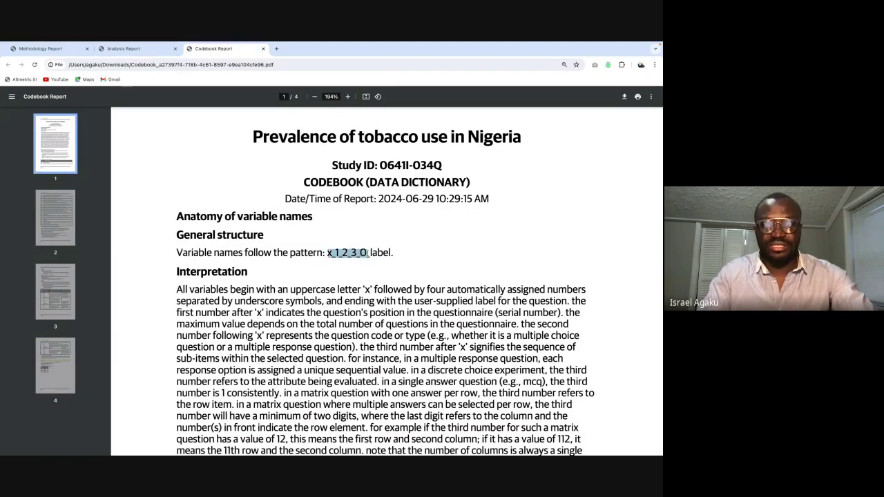
{"action": "scroll", "coordinate": [377, 242], "scroll_direction": "down", "scroll_amount": 1}
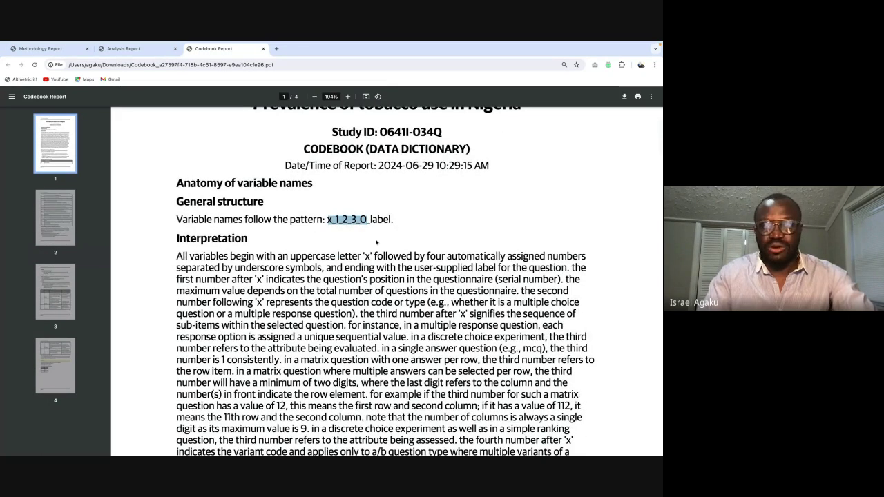
{"action": "scroll", "coordinate": [376, 248], "scroll_direction": "down", "scroll_amount": 11}
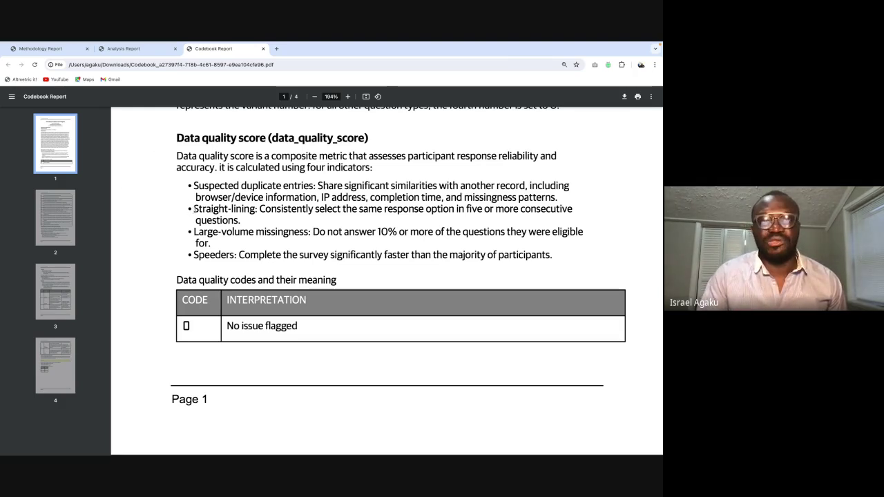
{"action": "left_click_drag", "start_coordinate": [194, 208], "coordinate": [258, 209]}
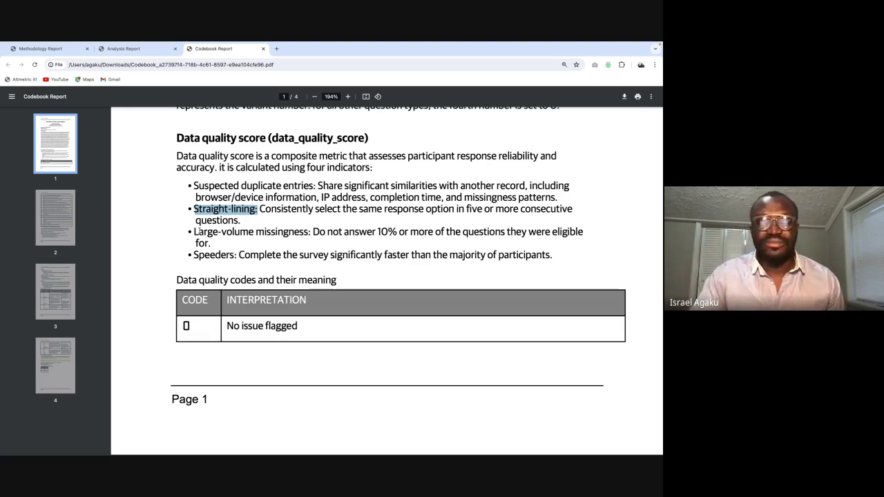
{"action": "left_click", "coordinate": [204, 255]}
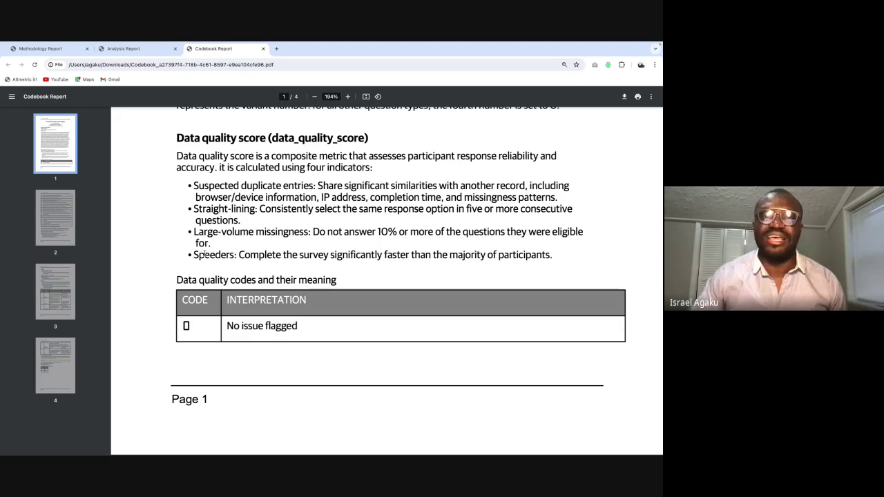
{"action": "scroll", "coordinate": [205, 255], "scroll_direction": "down", "scroll_amount": 3}
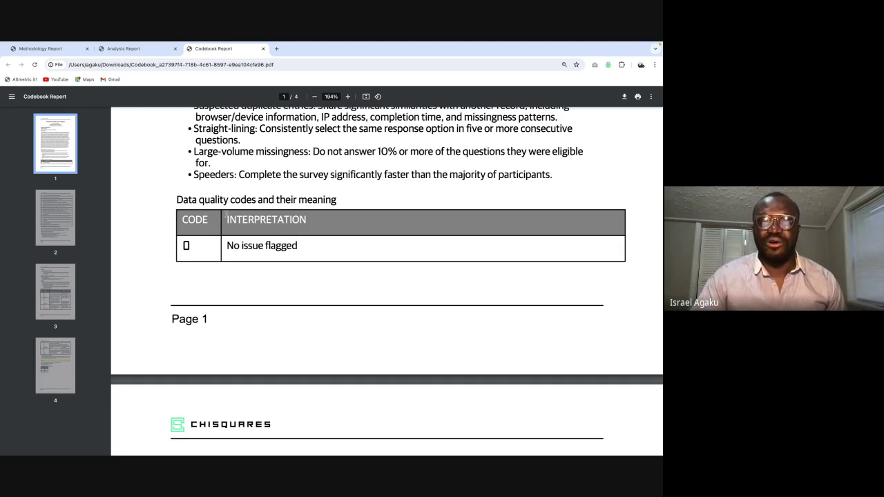
Step: Scroll codebook pages 2–4 to Question #1's cigarette answer codes, then bring Safari forward
{"action": "scroll", "coordinate": [226, 213], "scroll_direction": "down", "scroll_amount": 2}
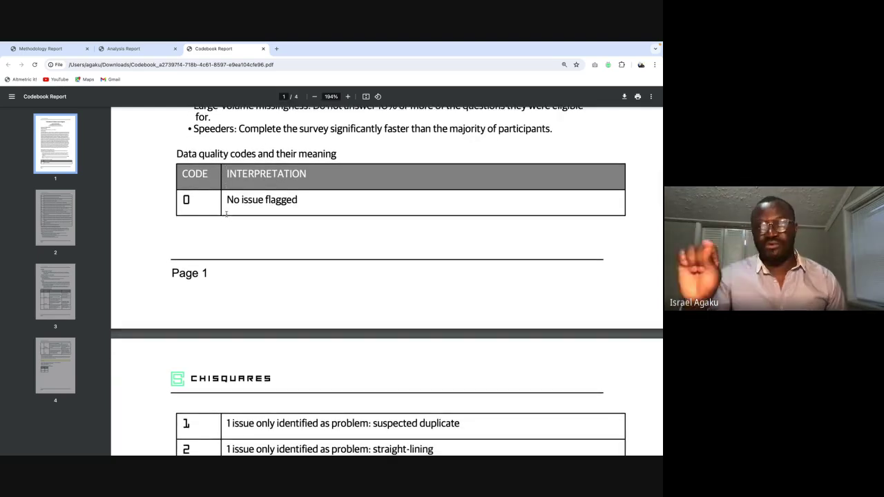
{"action": "scroll", "coordinate": [225, 213], "scroll_direction": "down", "scroll_amount": 1}
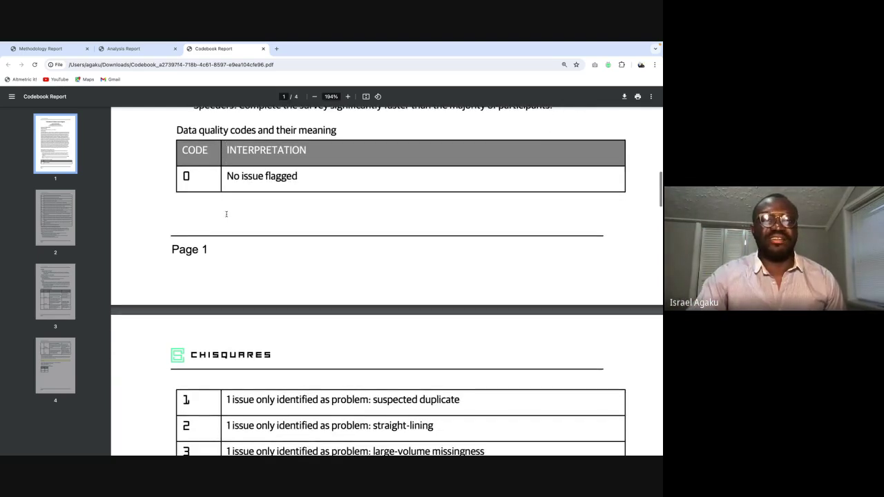
{"action": "scroll", "coordinate": [221, 337], "scroll_direction": "down", "scroll_amount": 7}
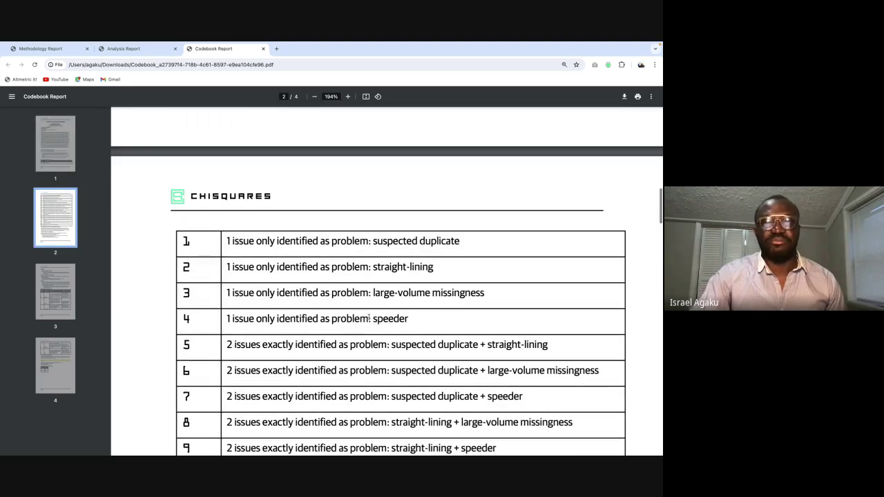
{"action": "scroll", "coordinate": [385, 370], "scroll_direction": "down", "scroll_amount": 12}
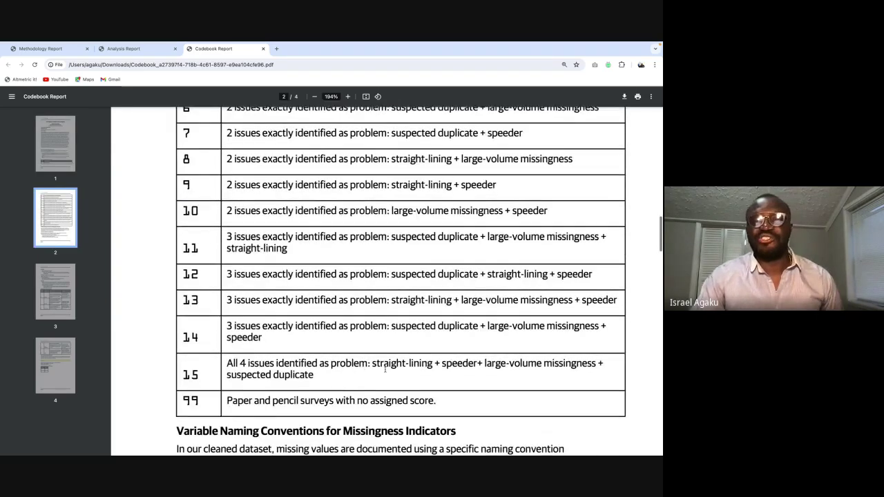
{"action": "scroll", "coordinate": [385, 370], "scroll_direction": "down", "scroll_amount": 5}
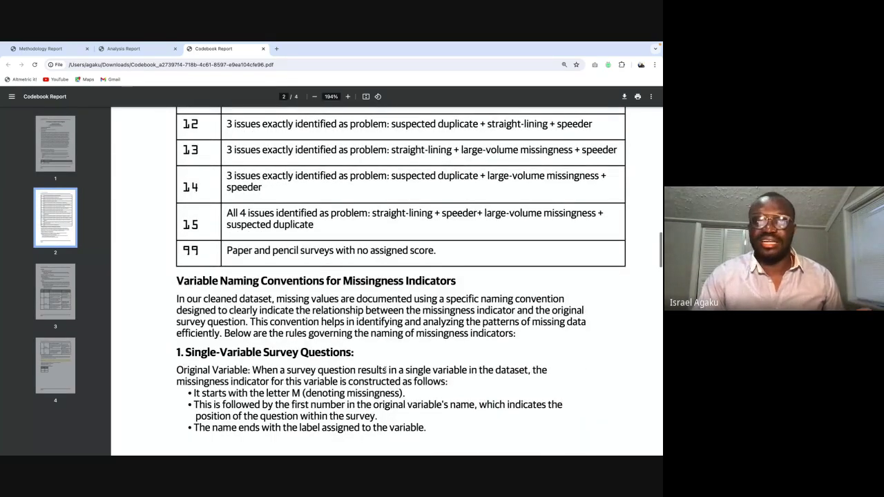
{"action": "scroll", "coordinate": [385, 370], "scroll_direction": "down", "scroll_amount": 1}
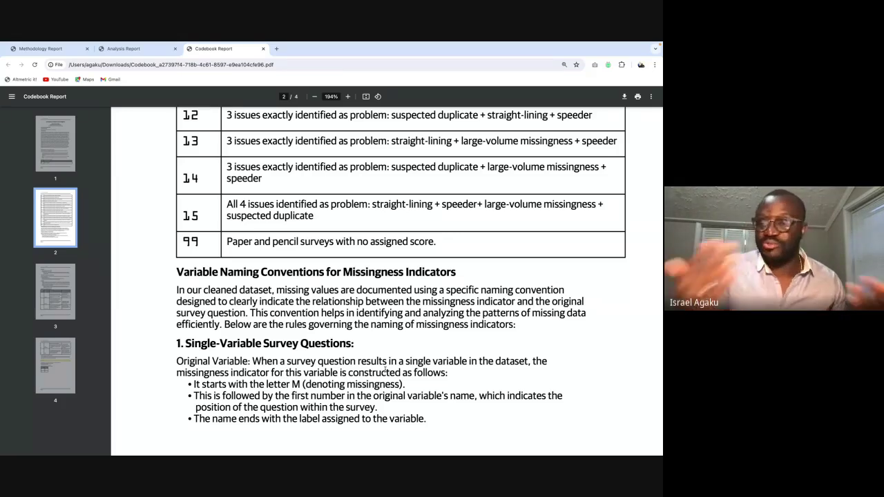
{"action": "scroll", "coordinate": [385, 370], "scroll_direction": "down", "scroll_amount": 10}
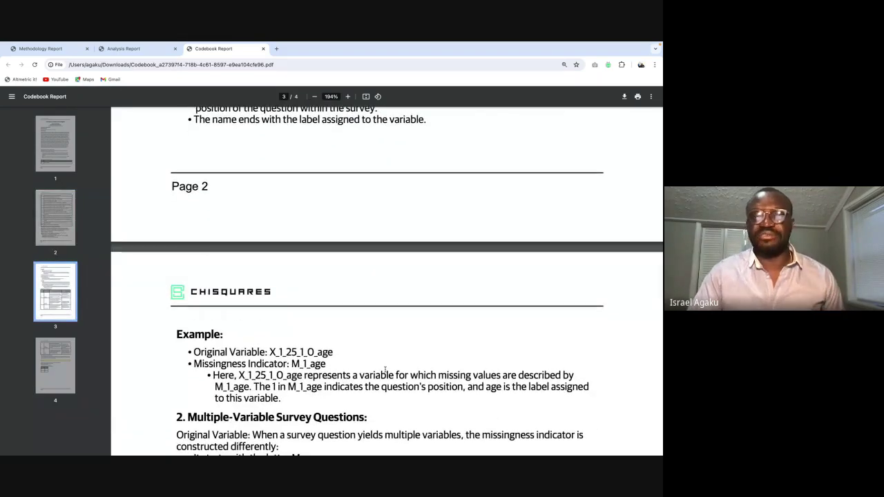
{"action": "scroll", "coordinate": [385, 370], "scroll_direction": "down", "scroll_amount": 8}
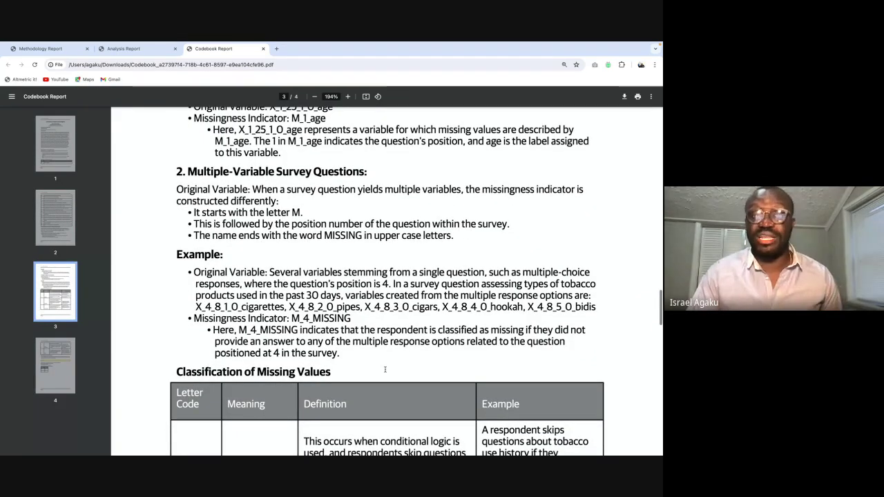
{"action": "scroll", "coordinate": [384, 370], "scroll_direction": "down", "scroll_amount": 7}
{"action": "scroll", "coordinate": [384, 370], "scroll_direction": "down", "scroll_amount": 20}
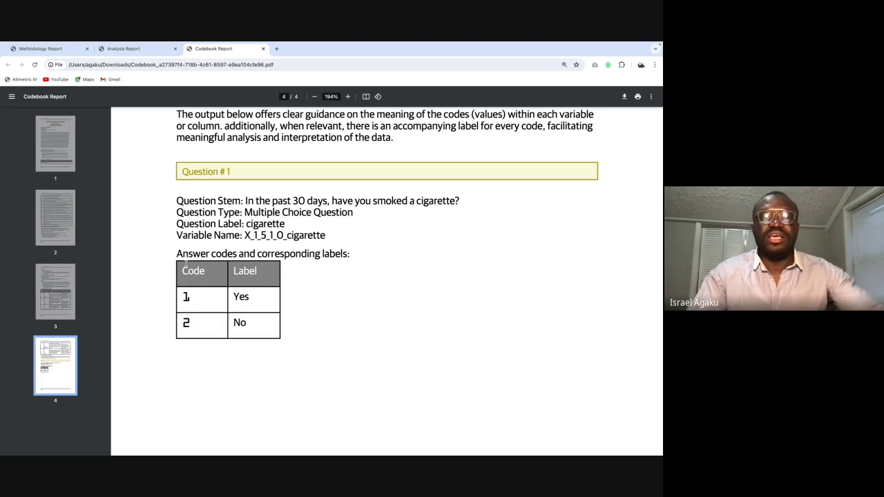
{"action": "key", "text": "super+Tab"}
{"action": "left_click", "coordinate": [185, 262]}
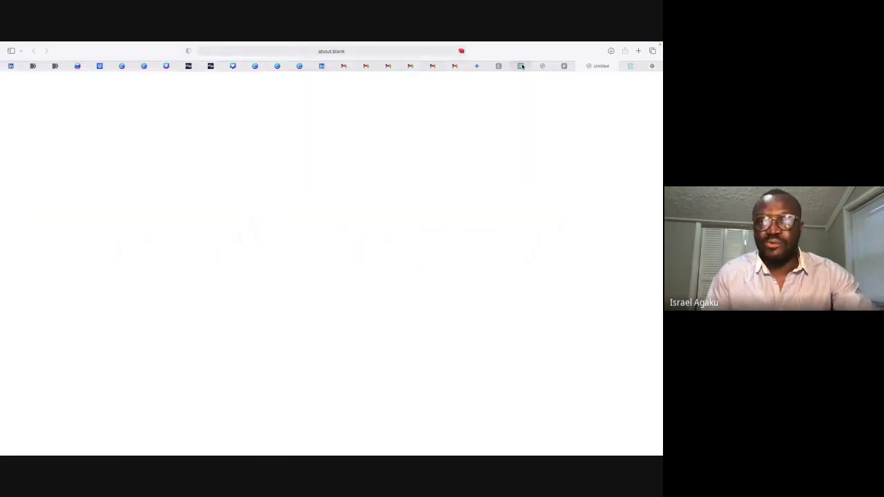
Step: Return to the tobacco survey's study page, close the download history, and check the Data Access options
{"action": "left_click", "coordinate": [522, 66]}
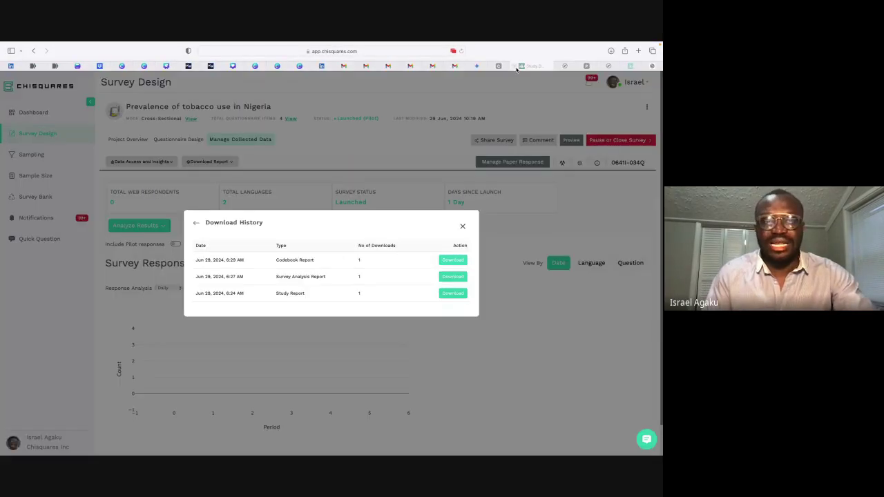
{"action": "left_click", "coordinate": [462, 226]}
{"action": "left_click", "coordinate": [141, 163]}
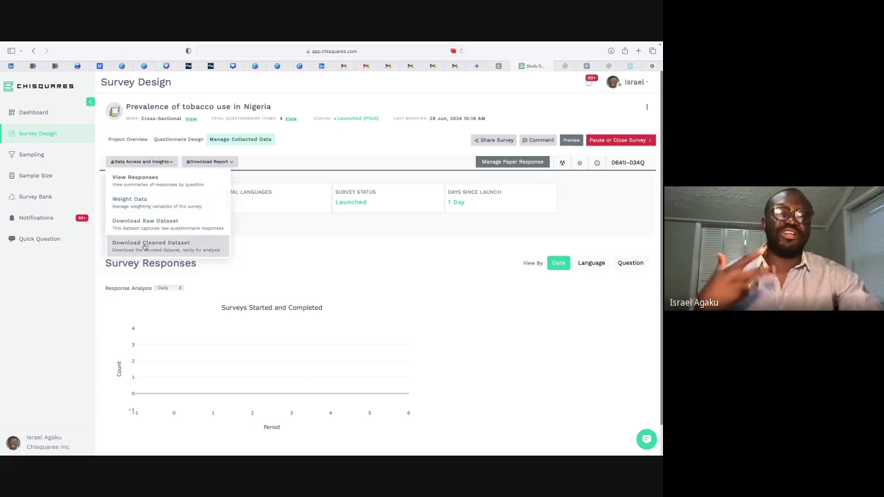
{"action": "left_click", "coordinate": [317, 156]}
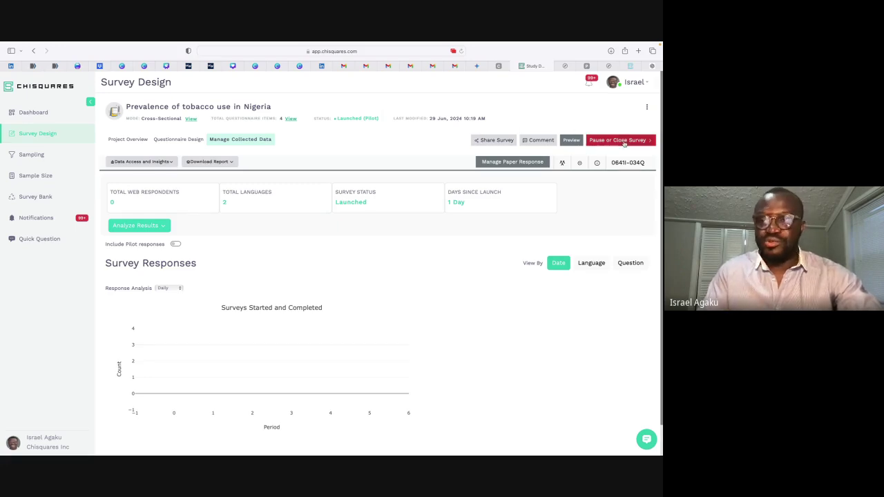
Step: Close out the pilot survey, confirming Yes to return it to Prelaunch, then switch to Numbers
{"action": "left_click", "coordinate": [623, 140]}
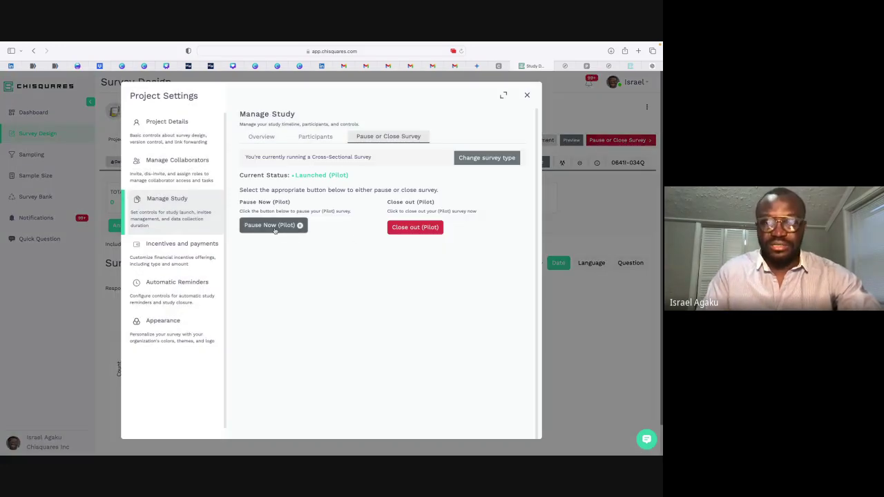
{"action": "left_click", "coordinate": [401, 228]}
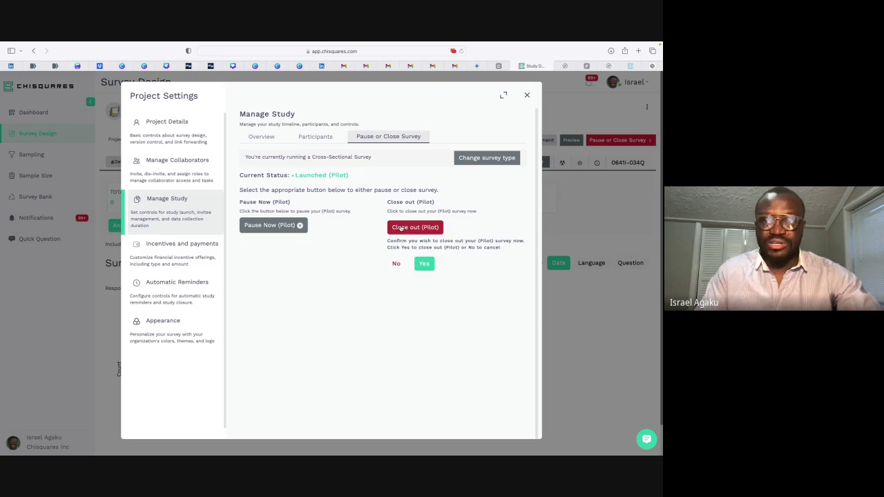
{"action": "left_click", "coordinate": [424, 264]}
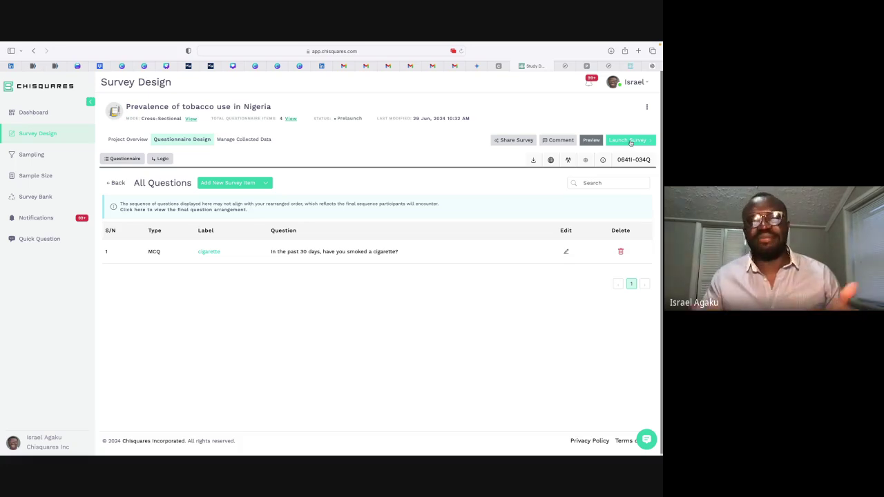
{"action": "key", "text": "super+Tab"}
{"action": "key", "text": "super+Tab"}
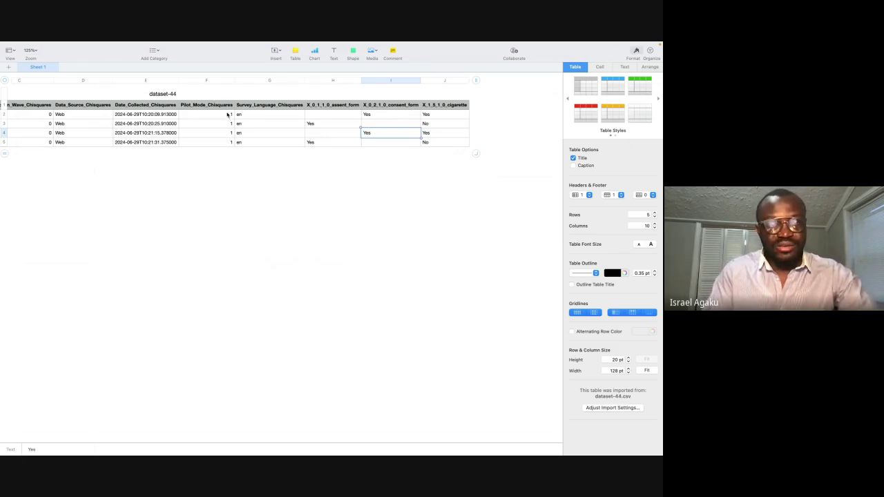
Step: Select Pilot_Mode_Chisquares cells F2:F5 to confirm a sum of 4, then switch to PowerPoint
{"action": "left_click_drag", "start_coordinate": [229, 114], "coordinate": [225, 145]}
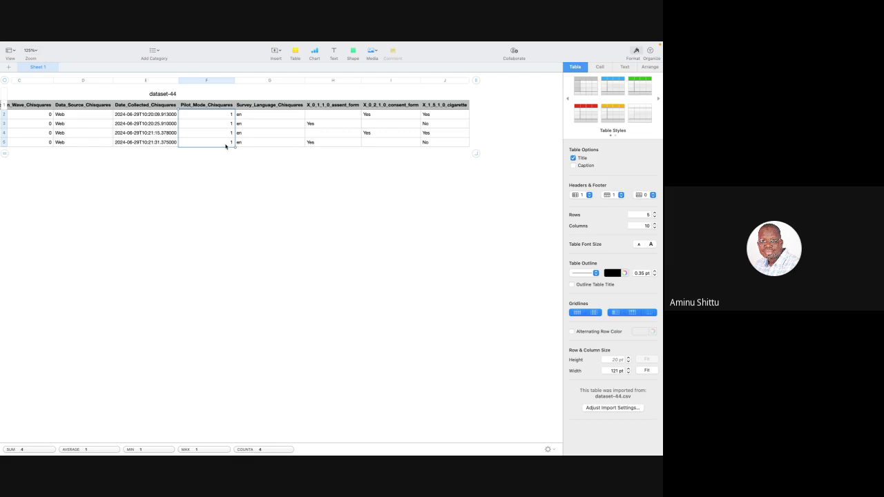
{"action": "key", "text": "super+Tab"}
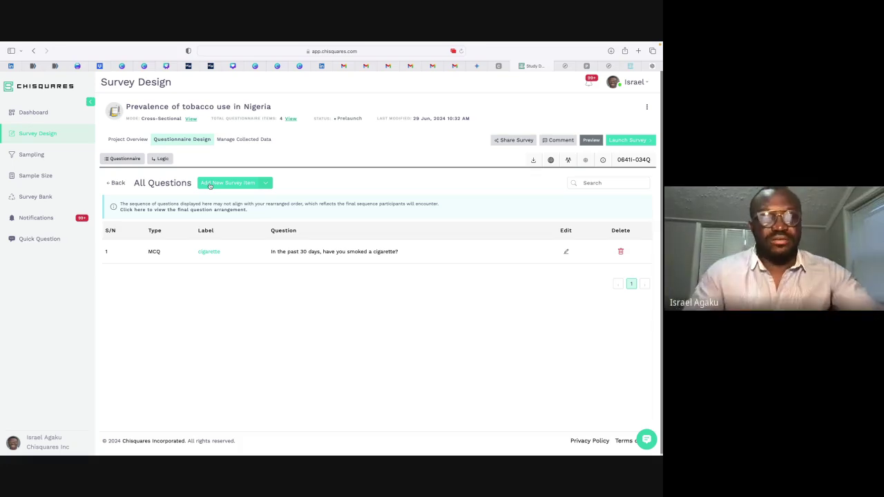
{"action": "key", "text": "super+Tab"}
{"action": "key", "text": "super+Tab"}
{"action": "key", "text": "super+Tab"}
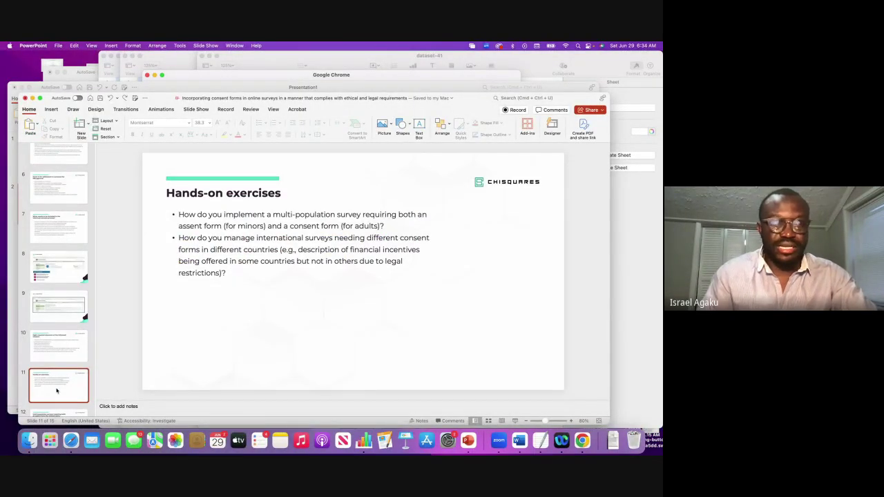
Step: Add a second bullet with the organisation's contact e-mail to slide 13's country-specific consent text
{"action": "key", "text": "Down"}
{"action": "key", "text": "Down"}
{"action": "key", "text": "Down"}
{"action": "key", "text": "Down"}
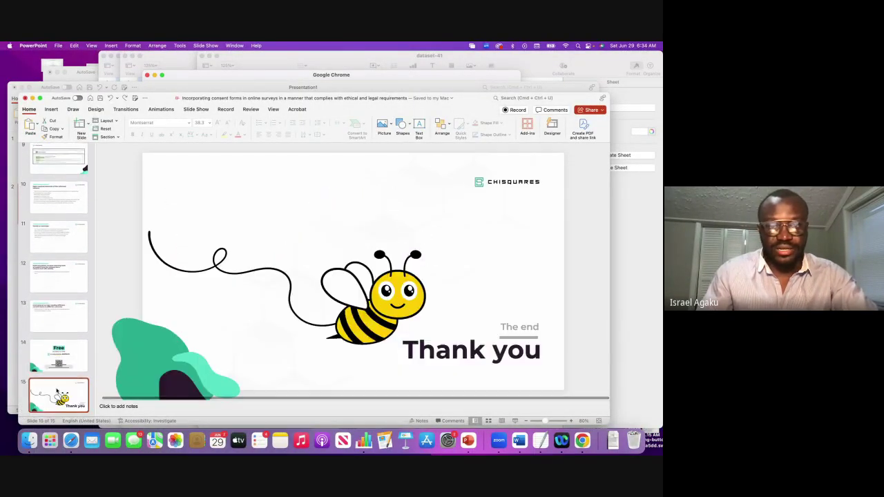
{"action": "key", "text": "Up"}
{"action": "key", "text": "Up"}
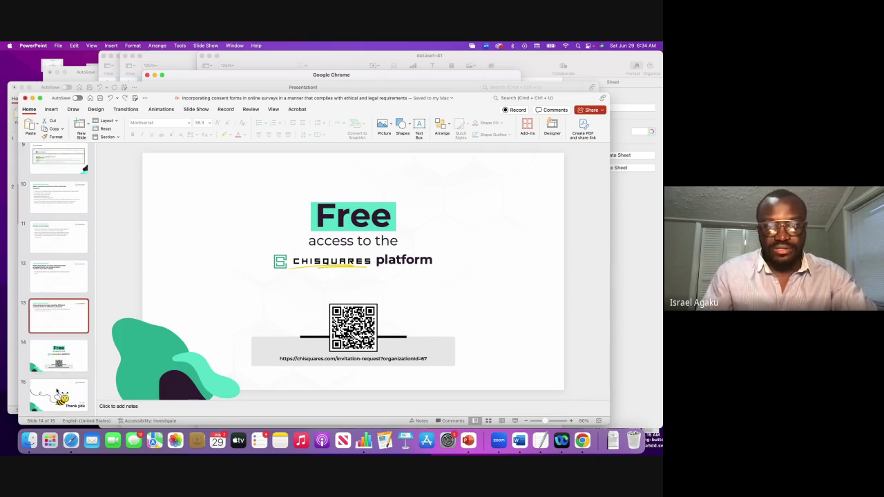
{"action": "left_click", "coordinate": [337, 228]}
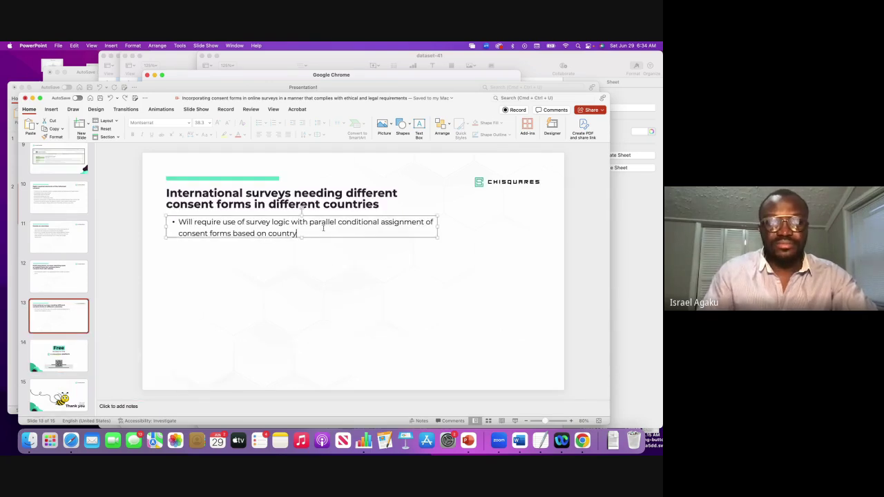
{"action": "key", "text": "Return"}
{"action": "type", "text": "\\"}
{"action": "key", "text": "Return"}
{"action": "key", "text": "BackSpace"}
{"action": "key", "text": "BackSpace"}
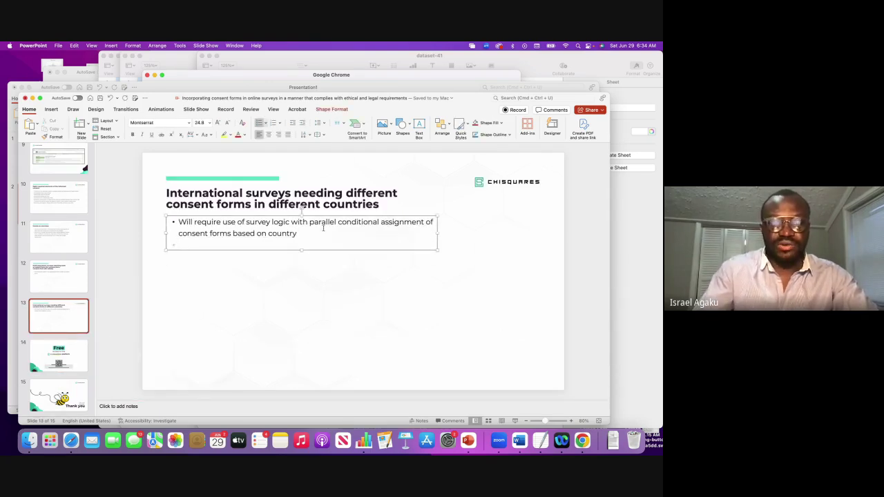
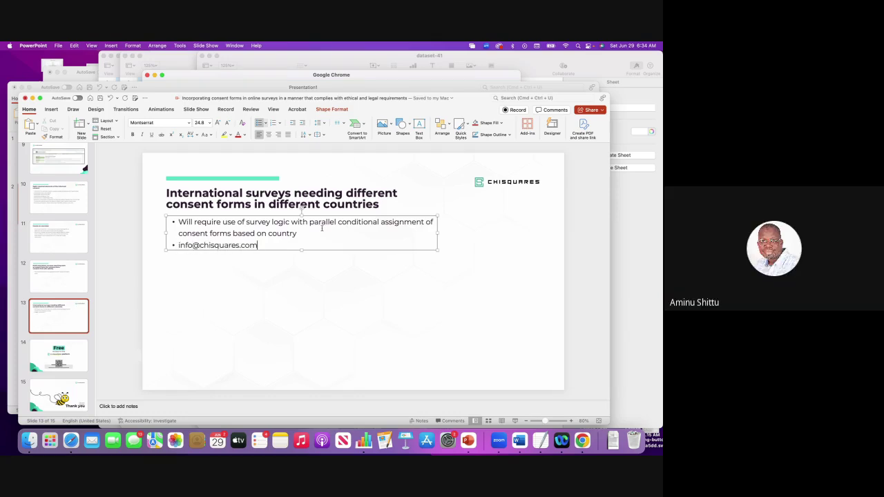
{"action": "triple_click", "coordinate": [236, 246]}
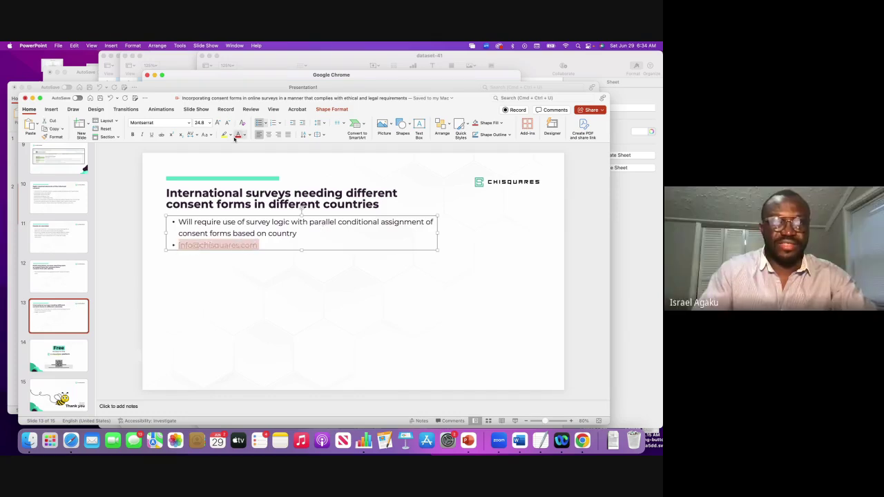
{"action": "left_click", "coordinate": [246, 277]}
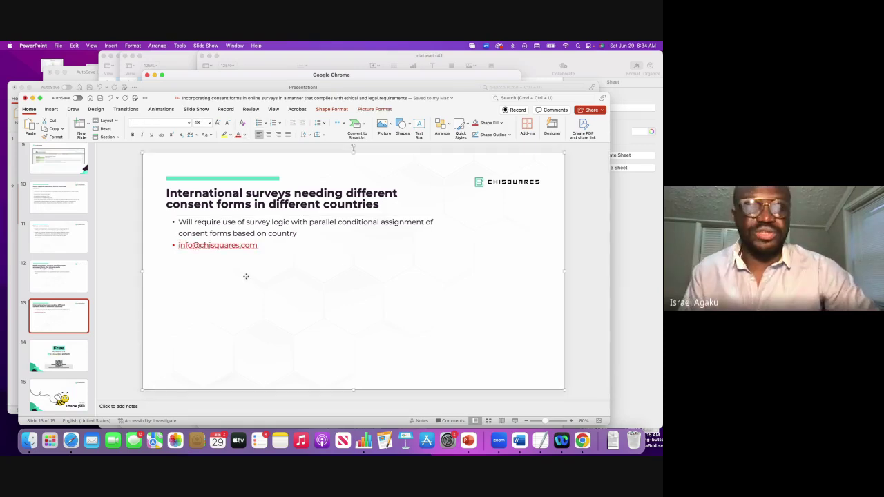
{"action": "key", "text": "super+Tab"}
{"action": "key", "text": "super+Tab"}
{"action": "key", "text": "super+Tab"}
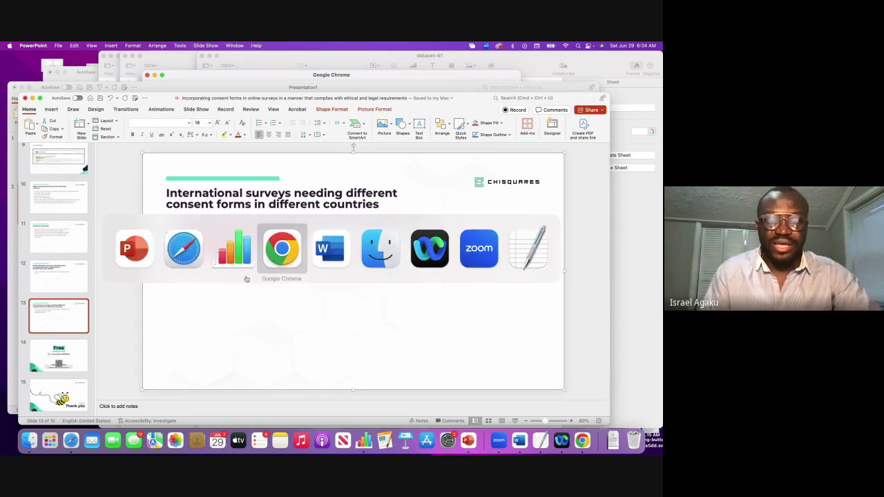
{"action": "left_click", "coordinate": [271, 260]}
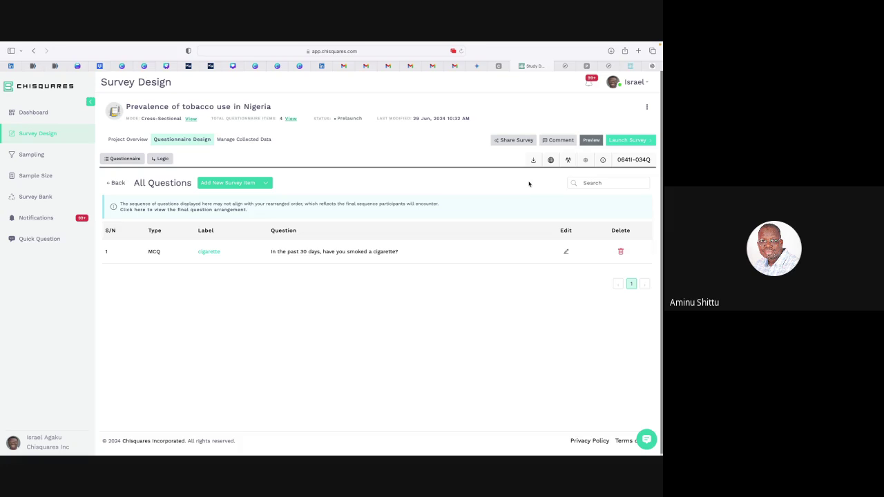
{"action": "key", "text": "ctrl+Right"}
{"action": "key", "text": "ctrl+Right"}
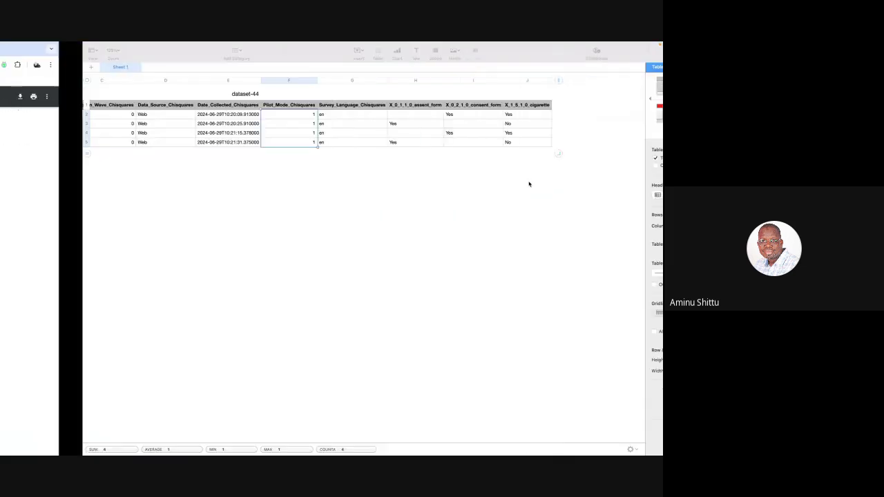
{"action": "key", "text": "super+Tab"}
{"action": "key", "text": "super+Tab"}
{"action": "key", "text": "super+Tab"}
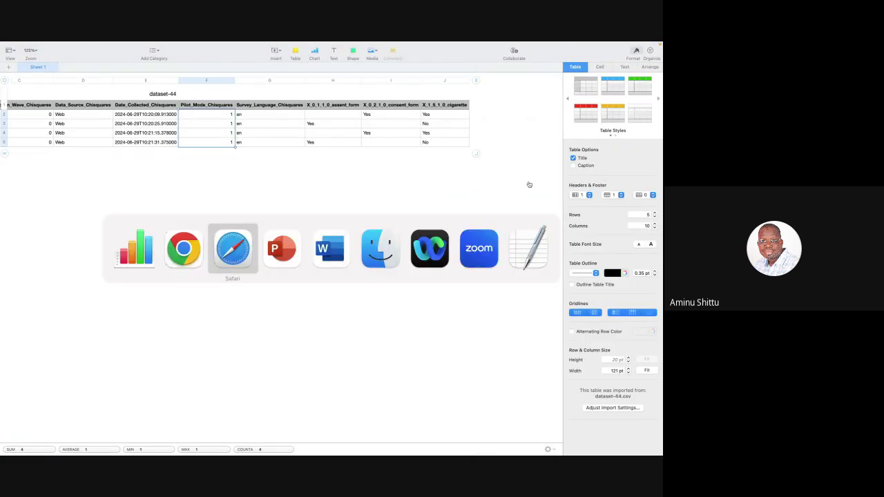